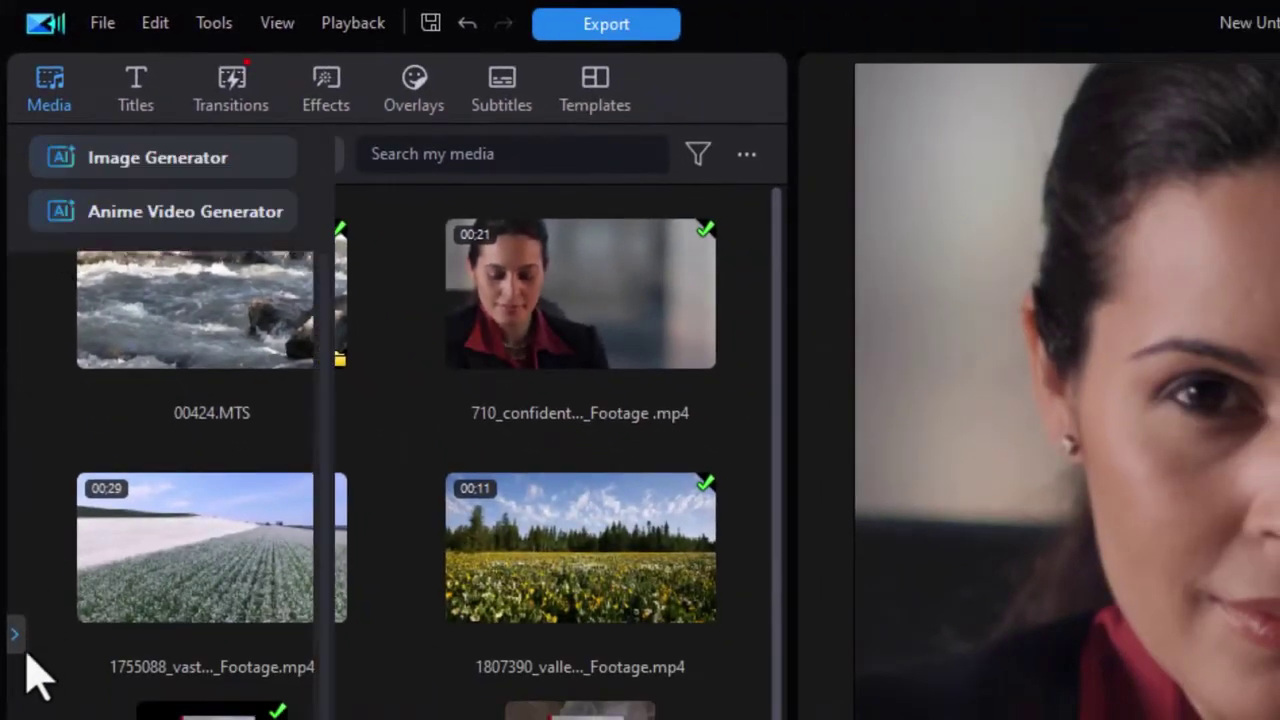
- Expand the Media room category tree and open Background Image on its Fabric textures
click(15, 636)
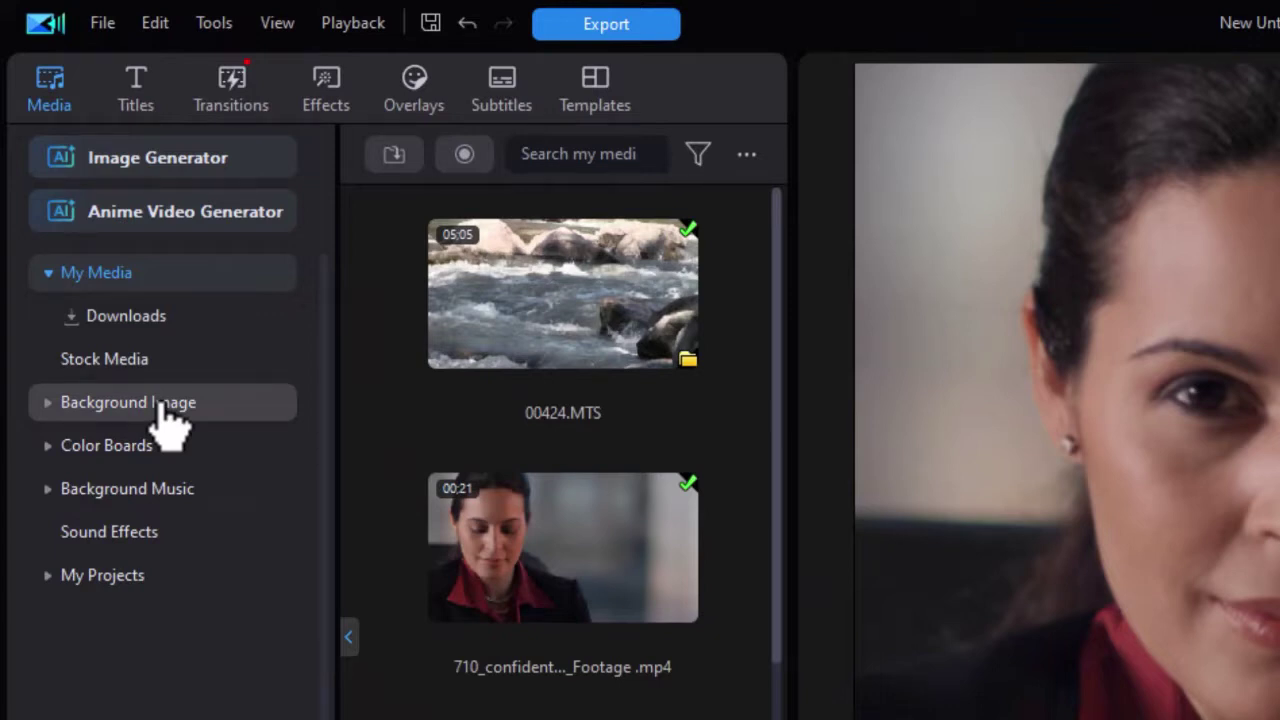
click(163, 412)
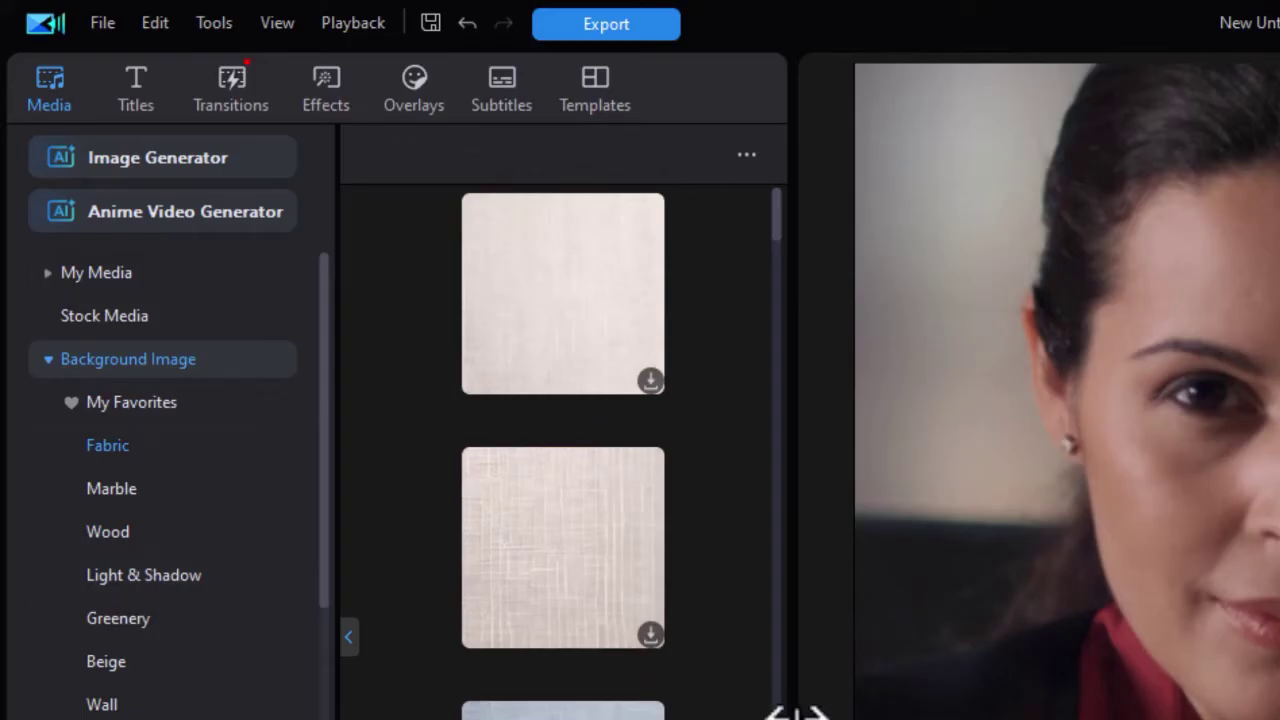
- Widen the media library to fill the window and scroll through the Fabric backgrounds
drag(792, 715, 1275, 715)
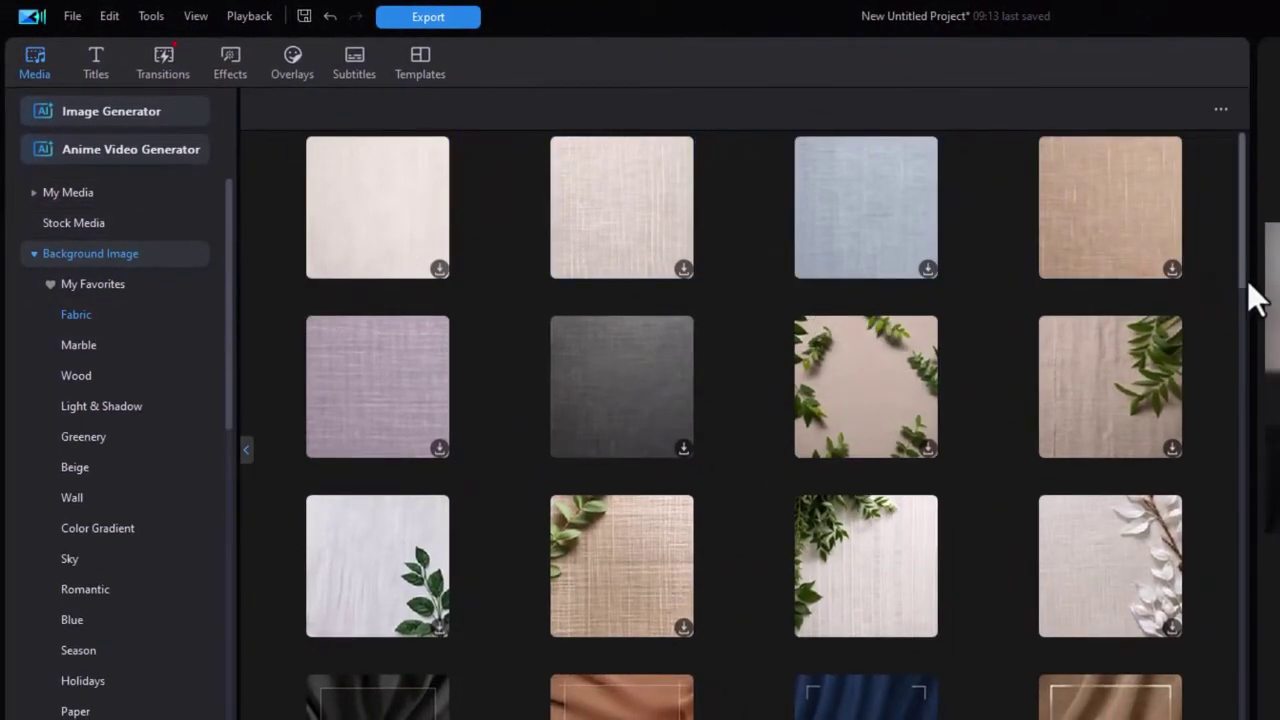
drag(1240, 272, 1183, 653)
scroll(1183, 653, down, 3)
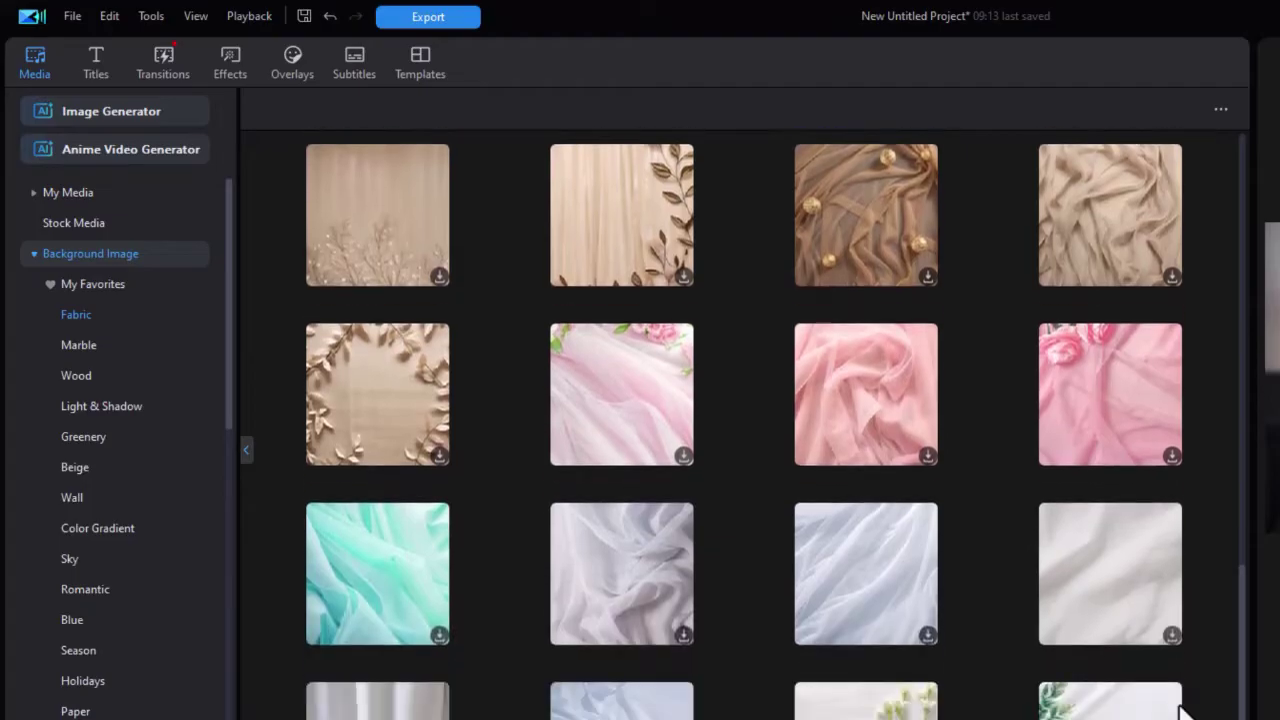
scroll(1163, 624, up, 7)
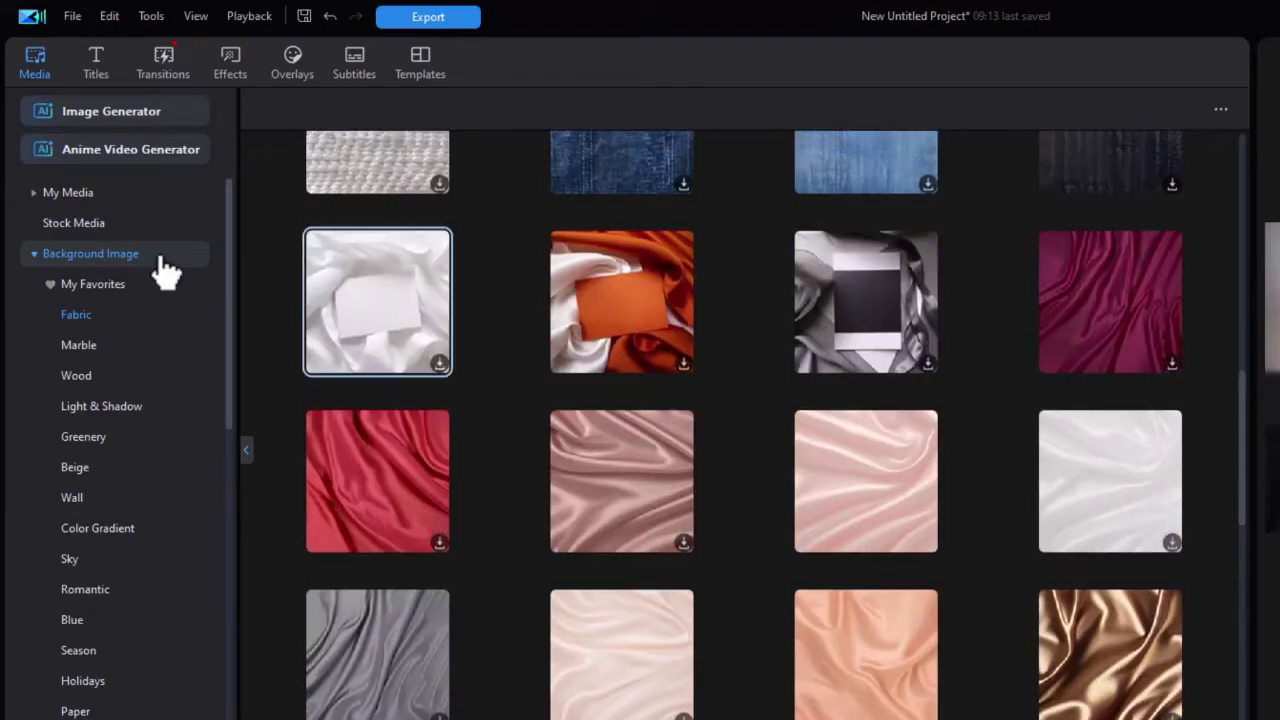
- Browse the Marble and Wood background collections
click(106, 346)
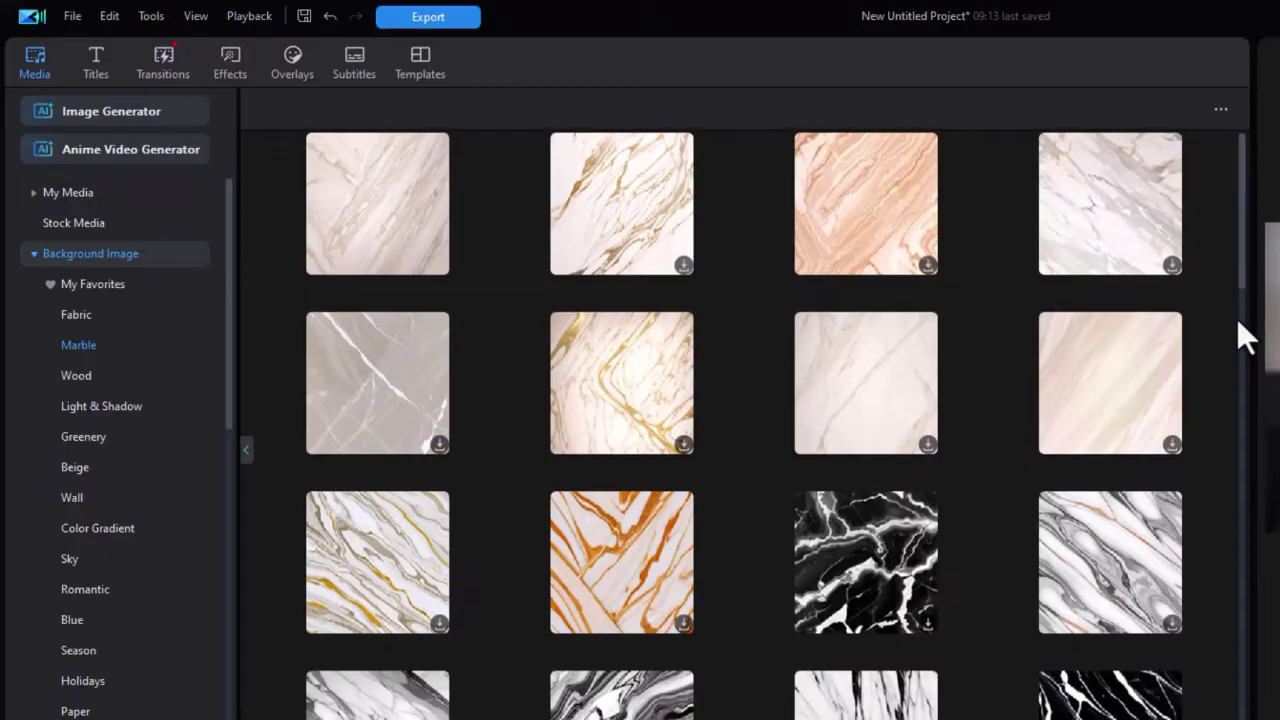
scroll(1237, 319, down, 10)
scroll(1237, 627, down, 3)
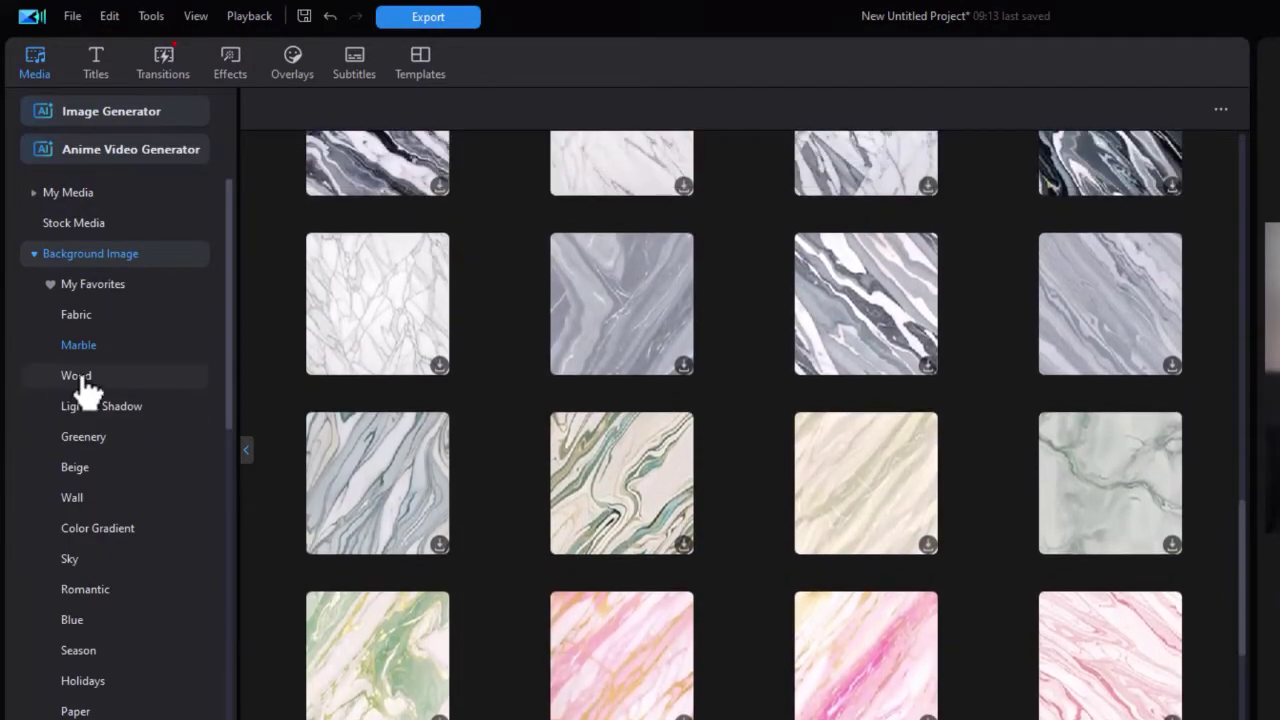
click(80, 378)
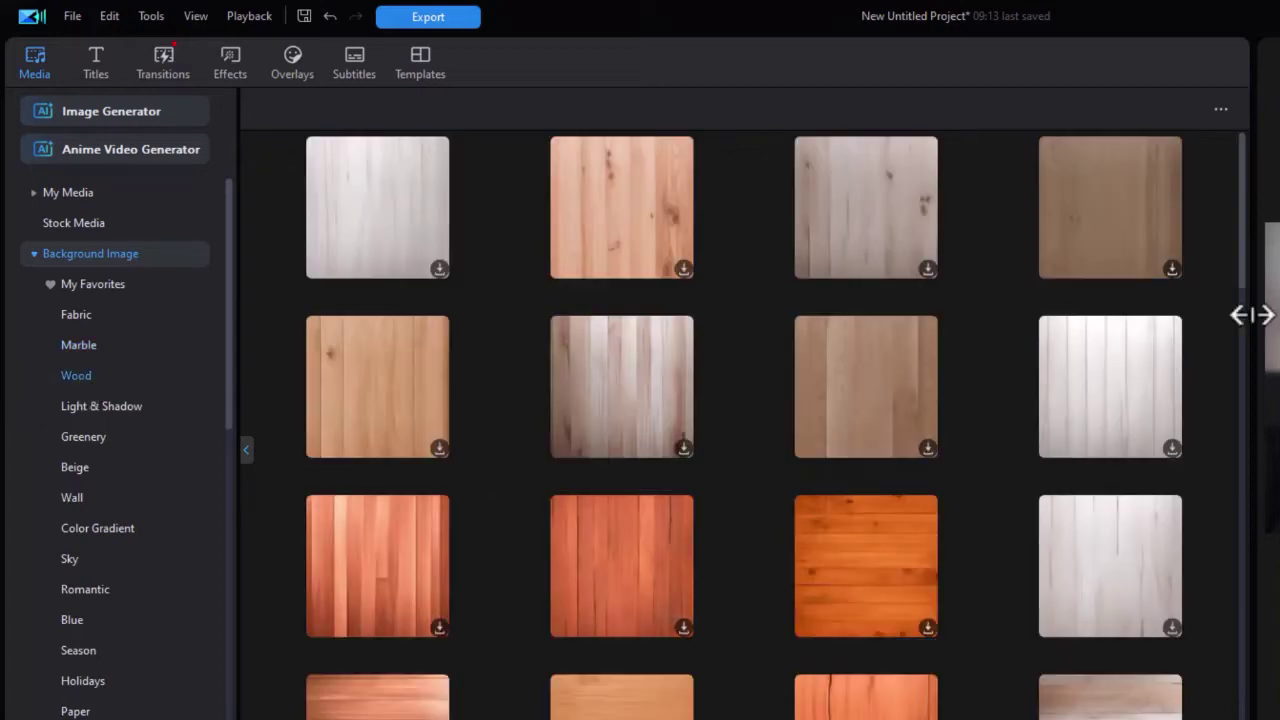
scroll(1238, 277, down, 10)
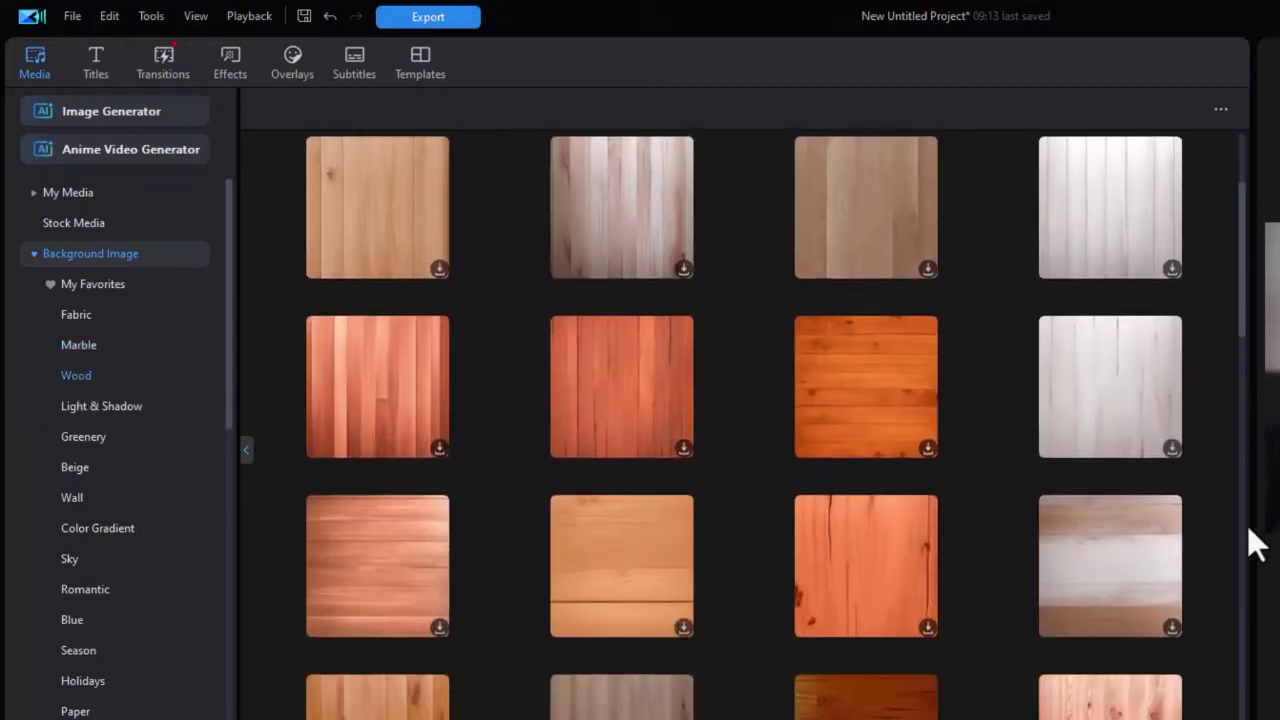
scroll(1217, 660, down, 9)
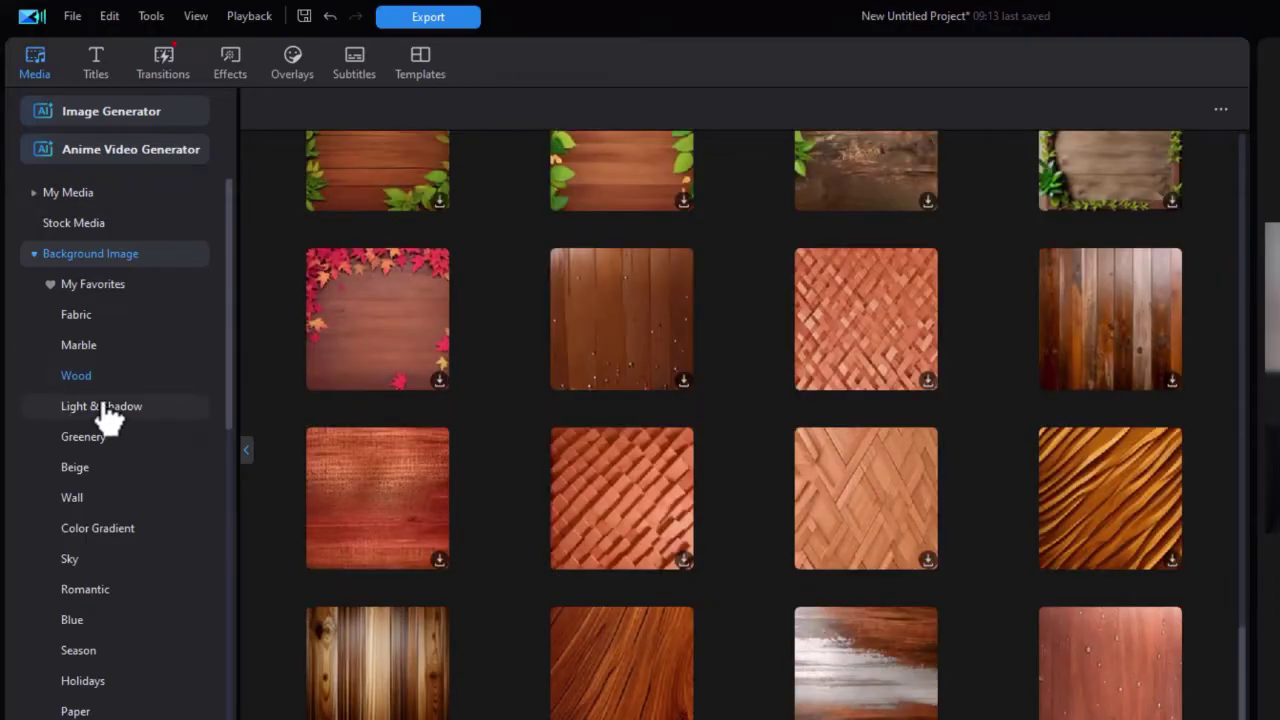
- Browse Light & Shadow, then the Greenery leaf and plant backgrounds
click(105, 410)
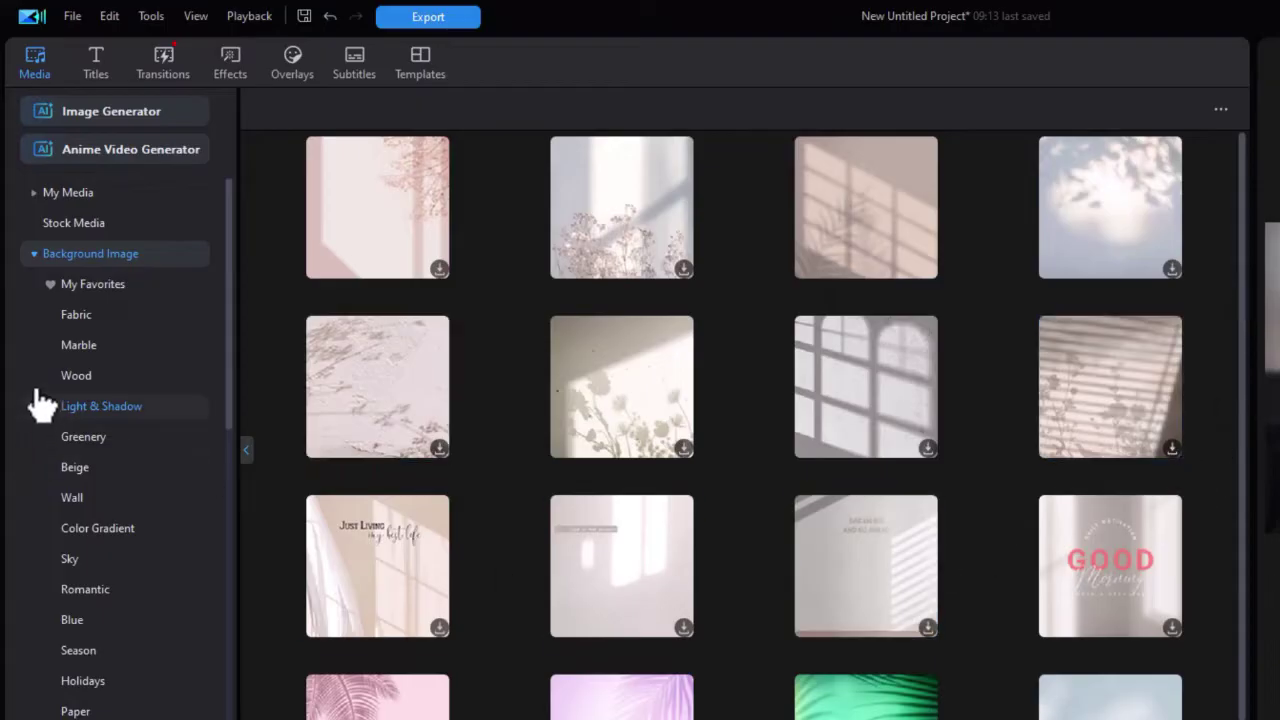
click(85, 440)
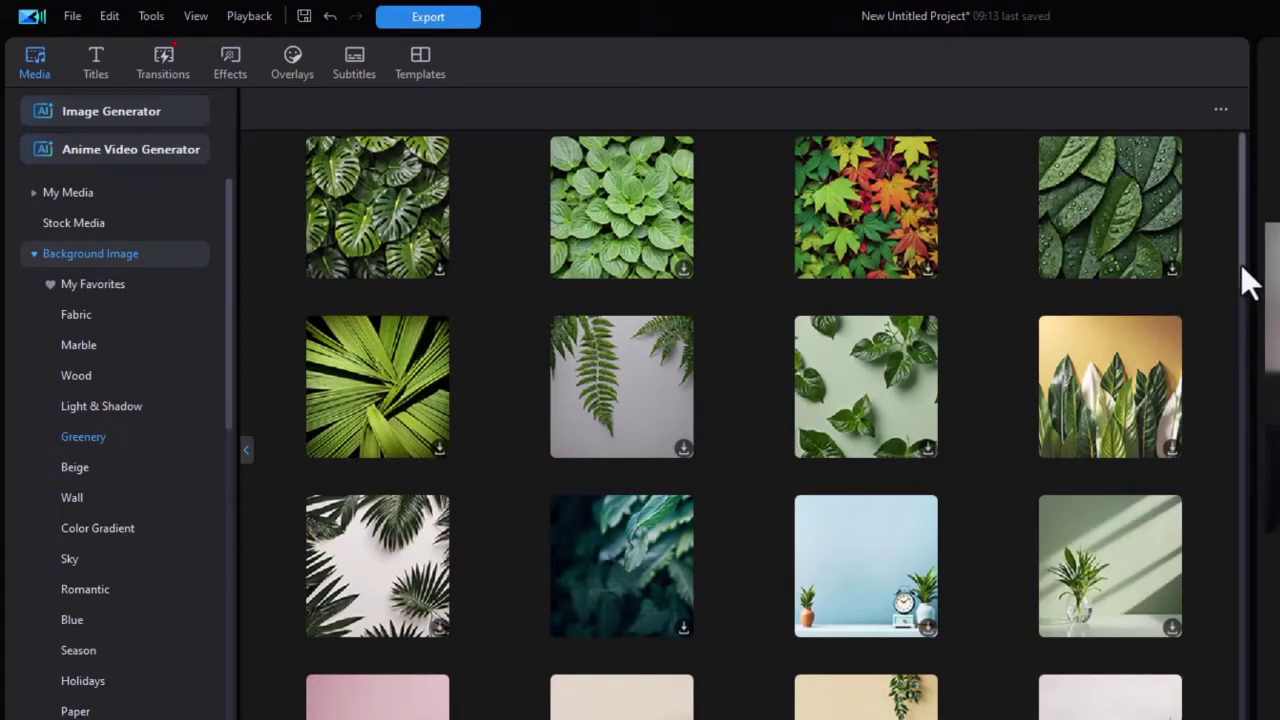
drag(1241, 264, 1199, 636)
scroll(1199, 636, down, 1)
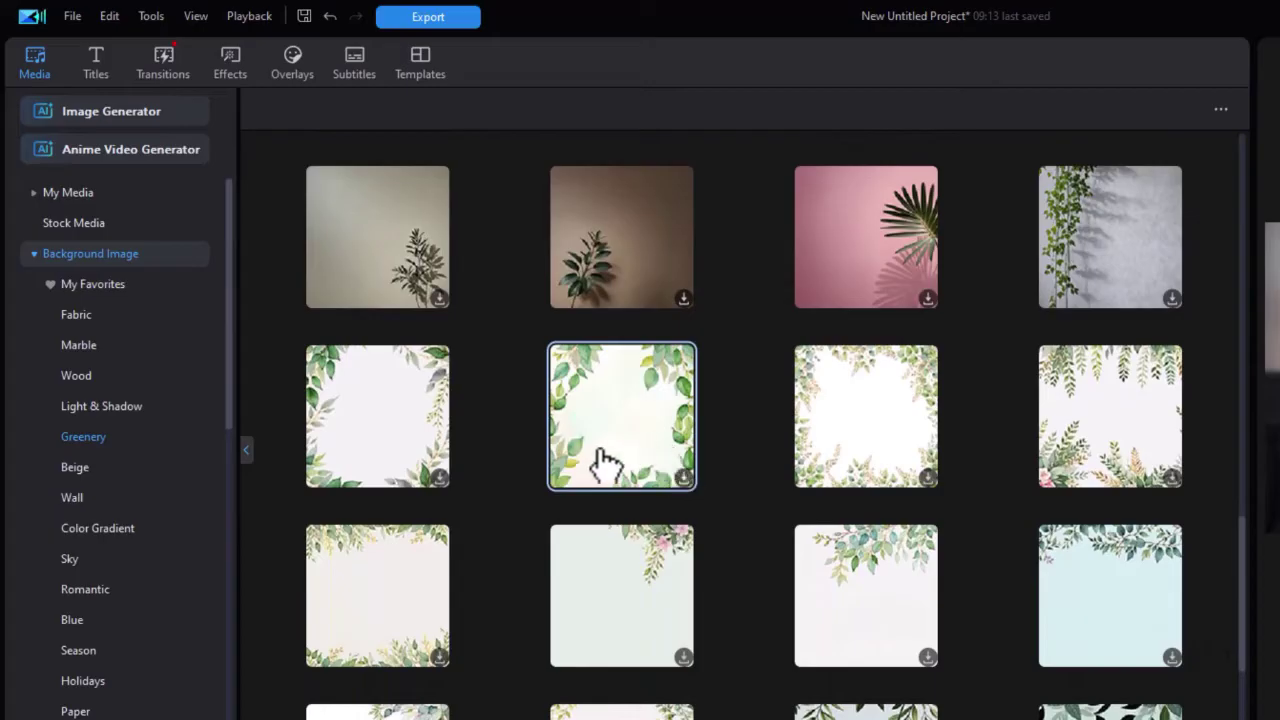
- Browse the Beige and Wall background collections
click(78, 469)
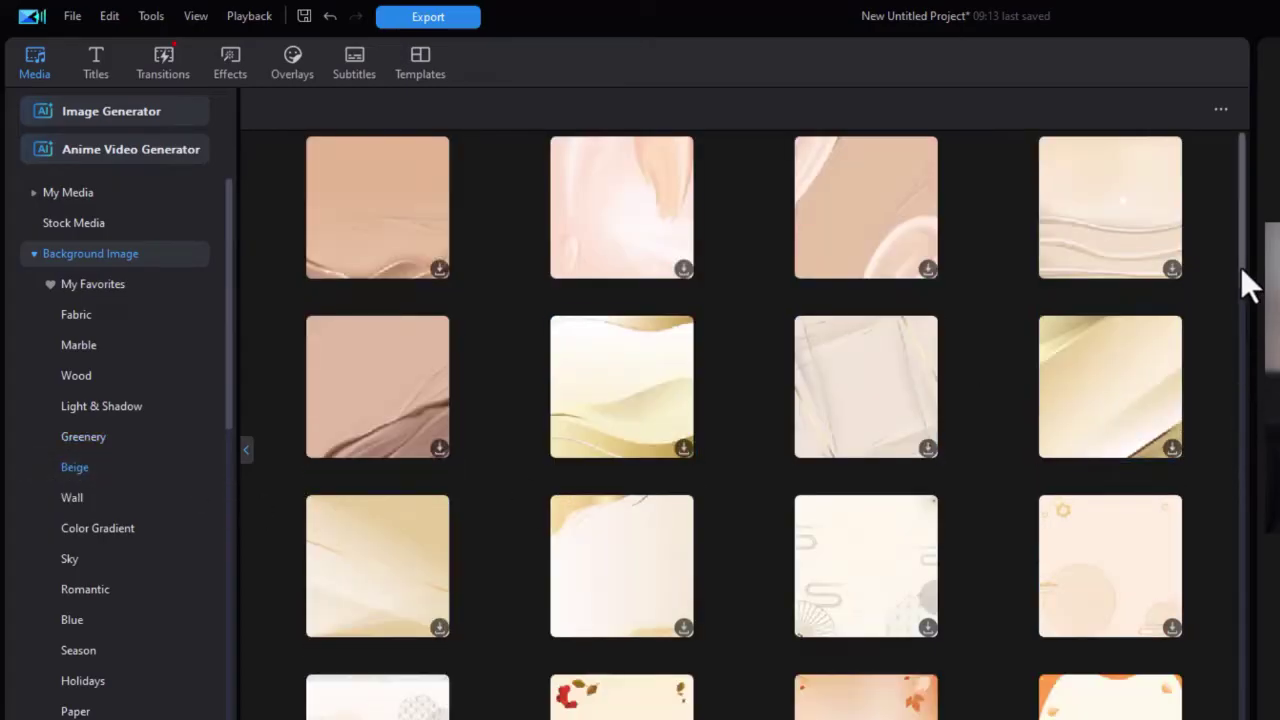
drag(1241, 267, 1205, 680)
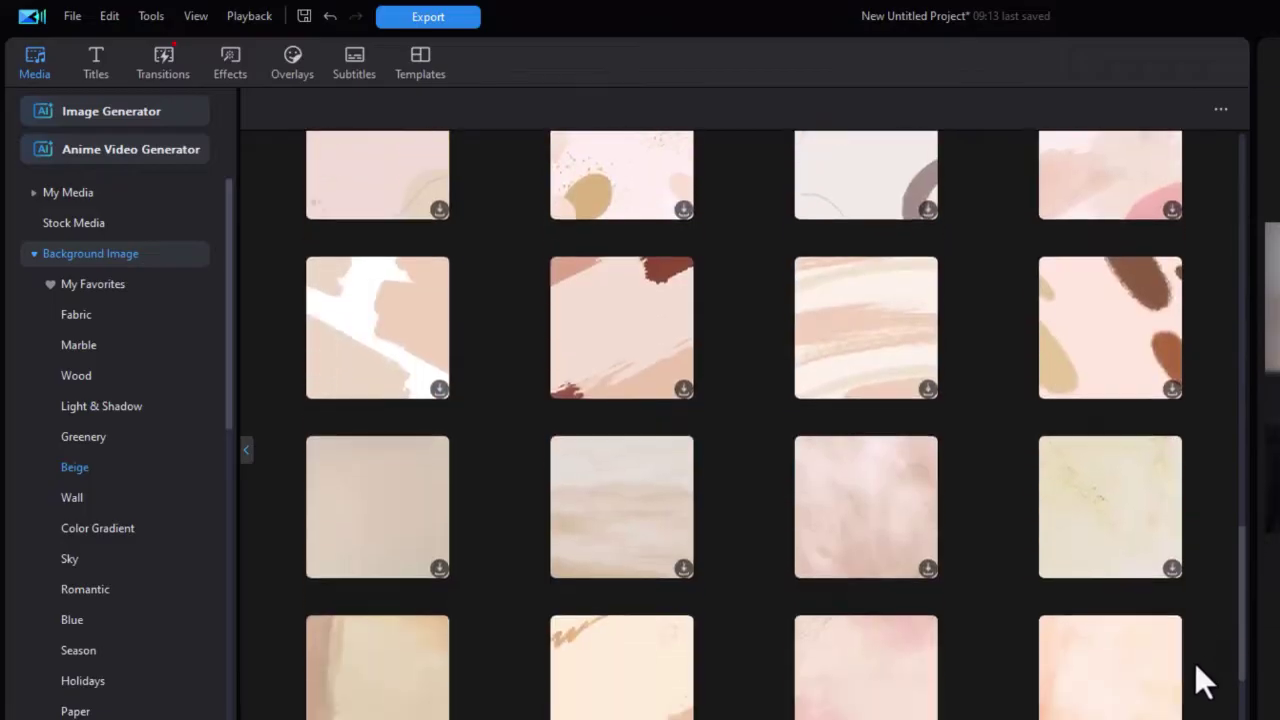
scroll(1190, 690, down, 3)
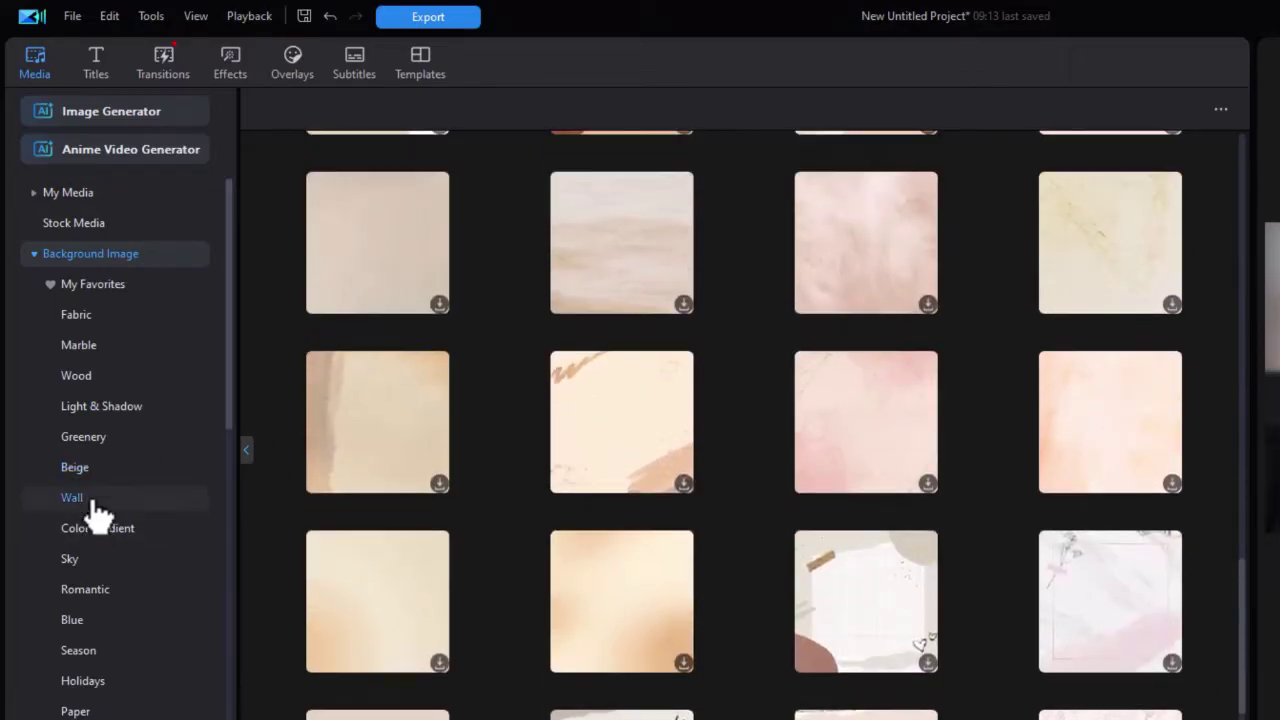
click(94, 503)
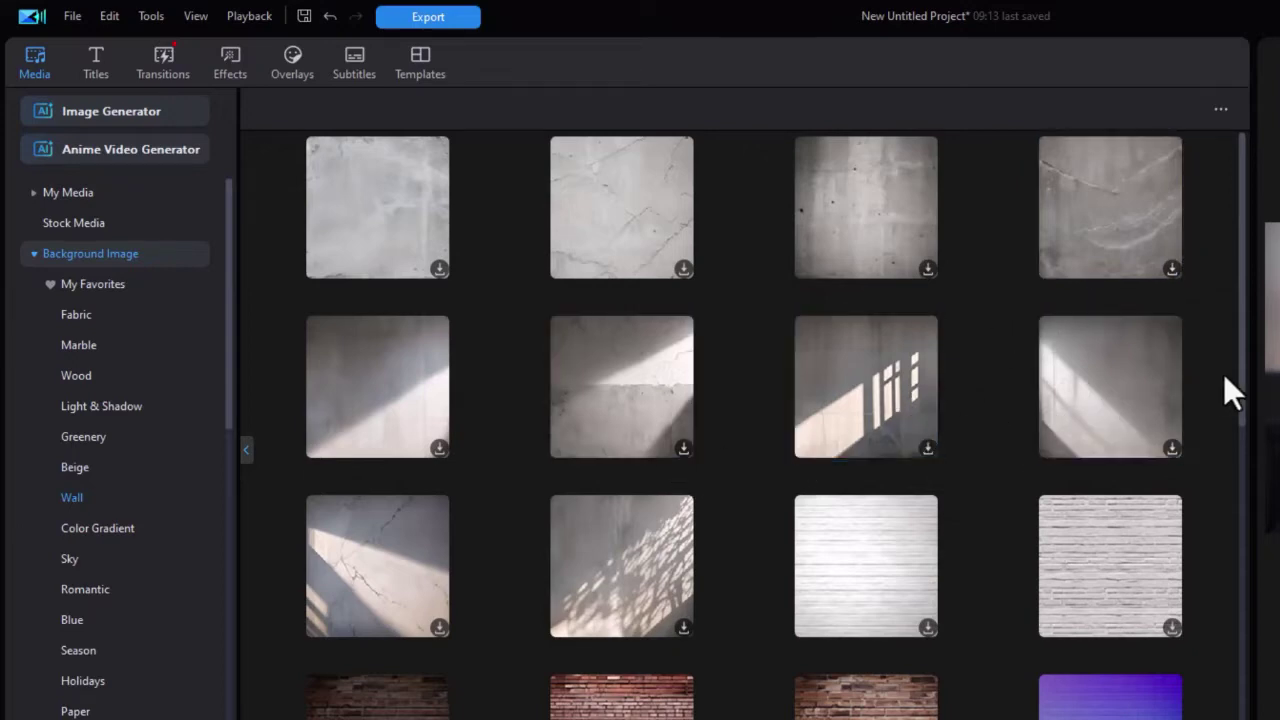
scroll(1242, 424, down, 3)
scroll(1228, 655, down, 6)
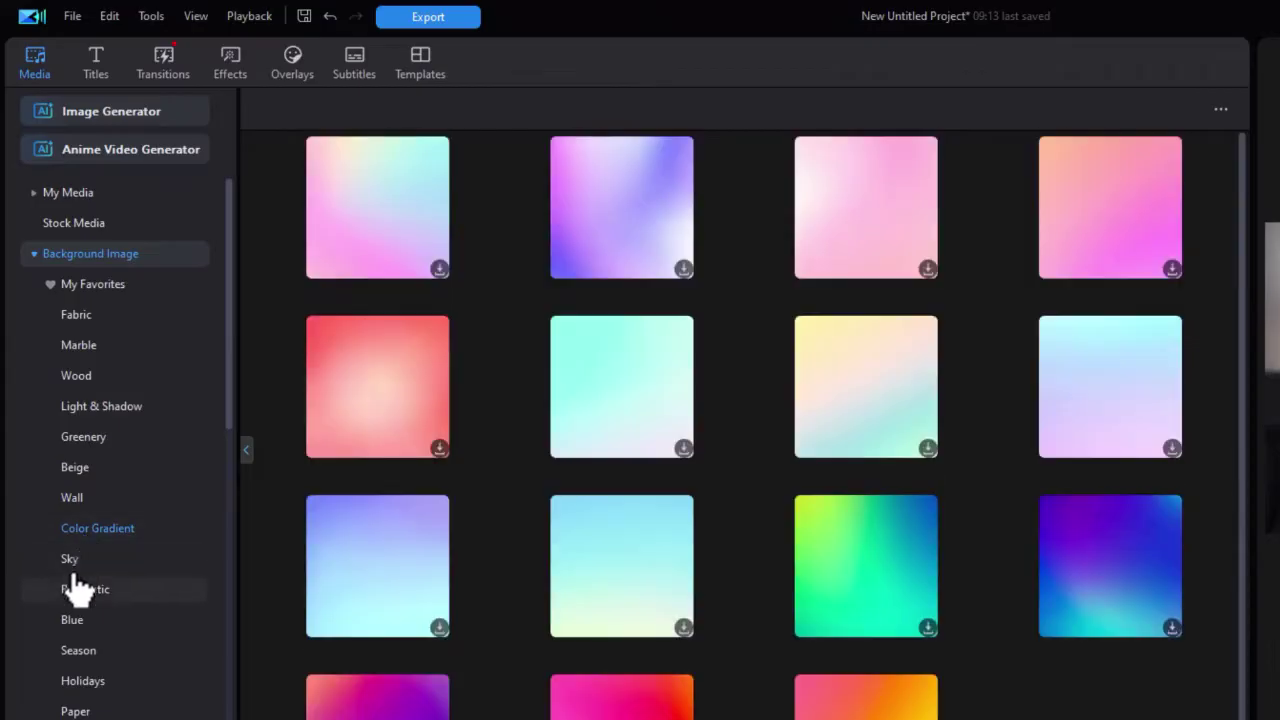
- Browse the Sky, Romantic and Blue background collections
click(74, 560)
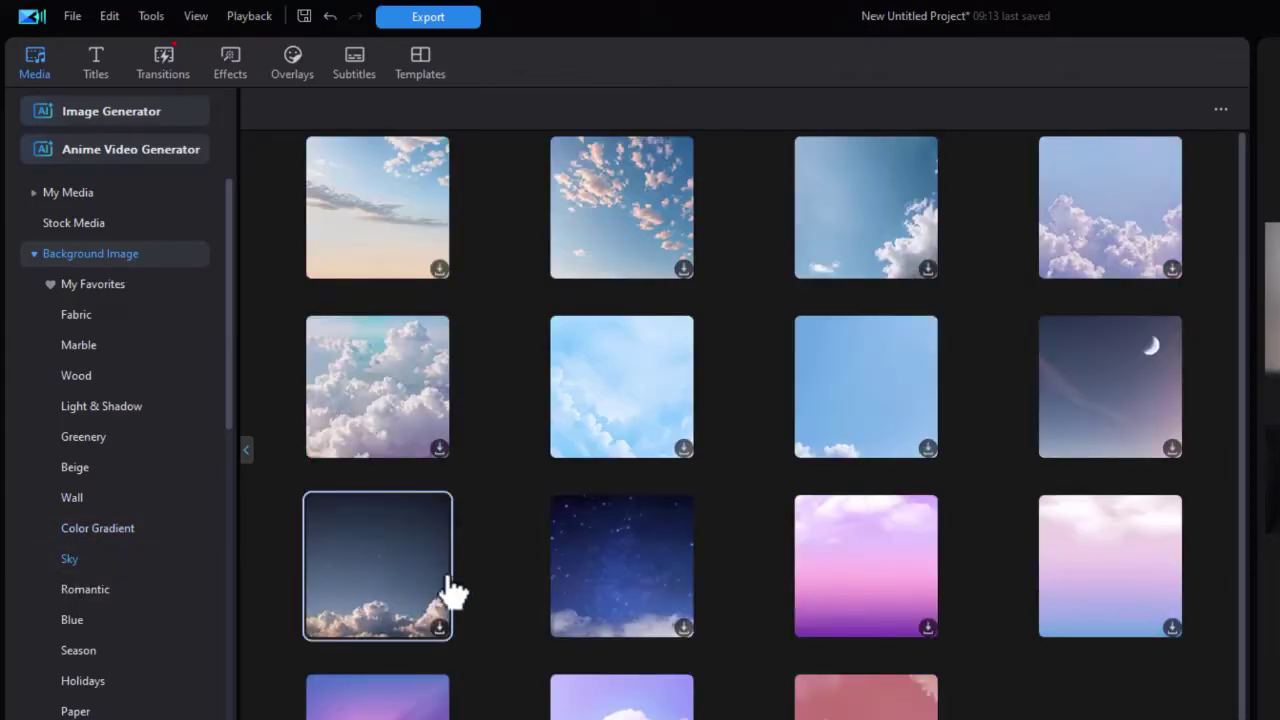
click(85, 592)
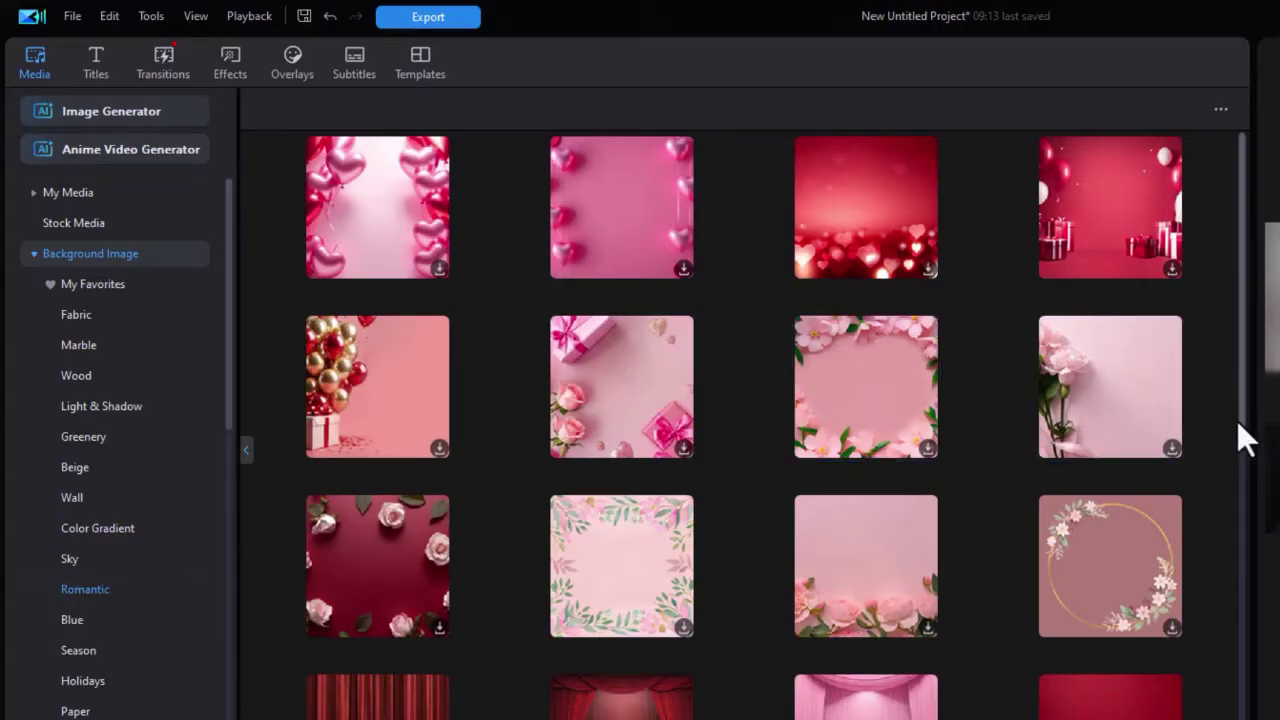
scroll(1234, 486, down, 6)
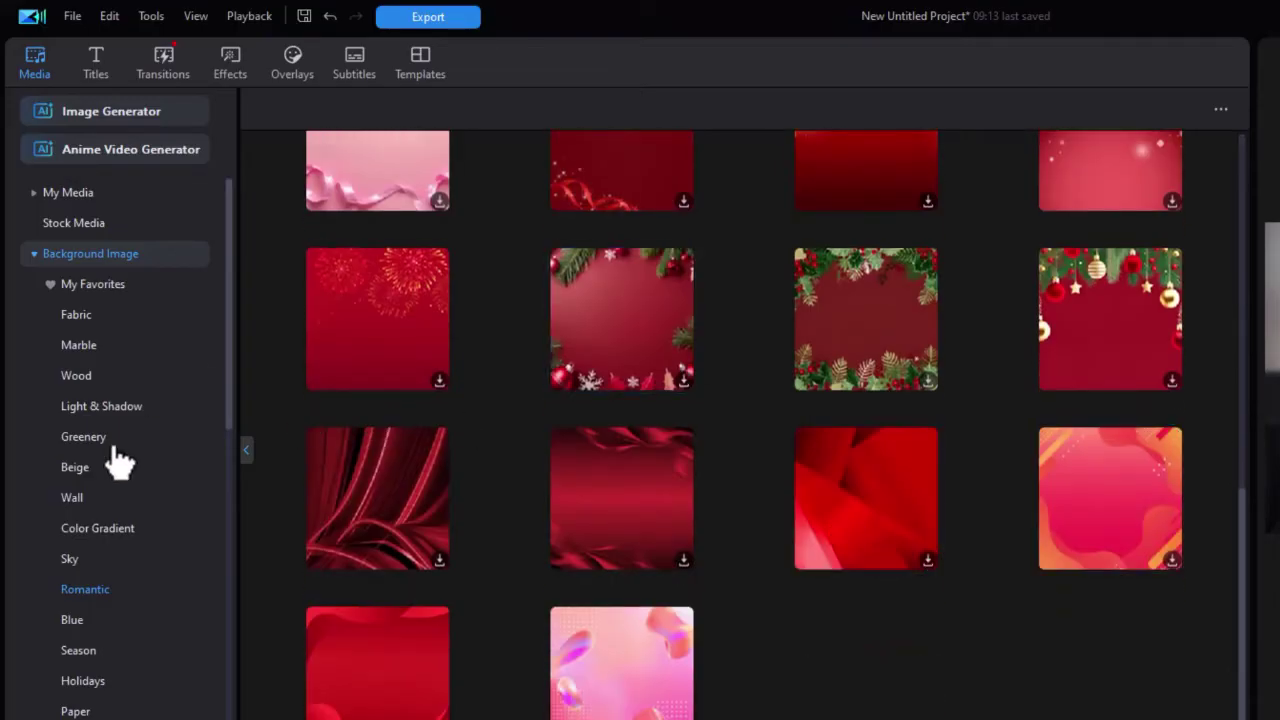
click(100, 625)
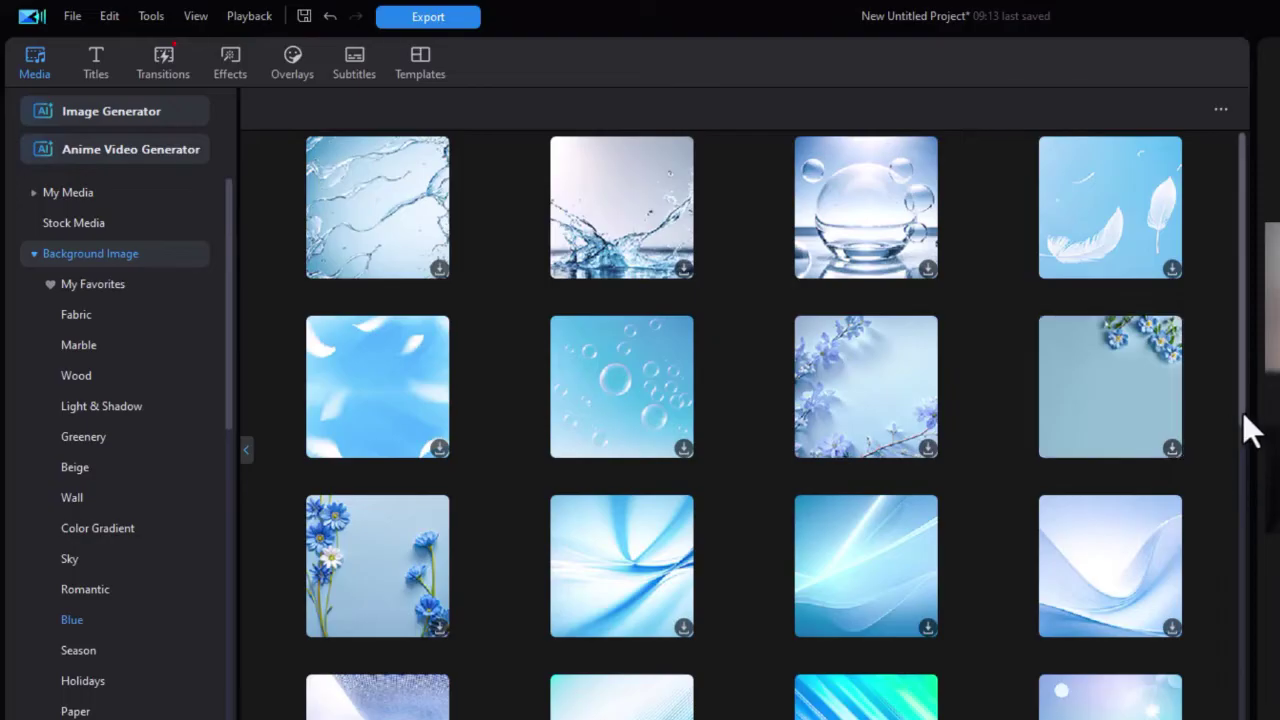
scroll(1250, 420, down, 2)
scroll(744, 424, down, 8)
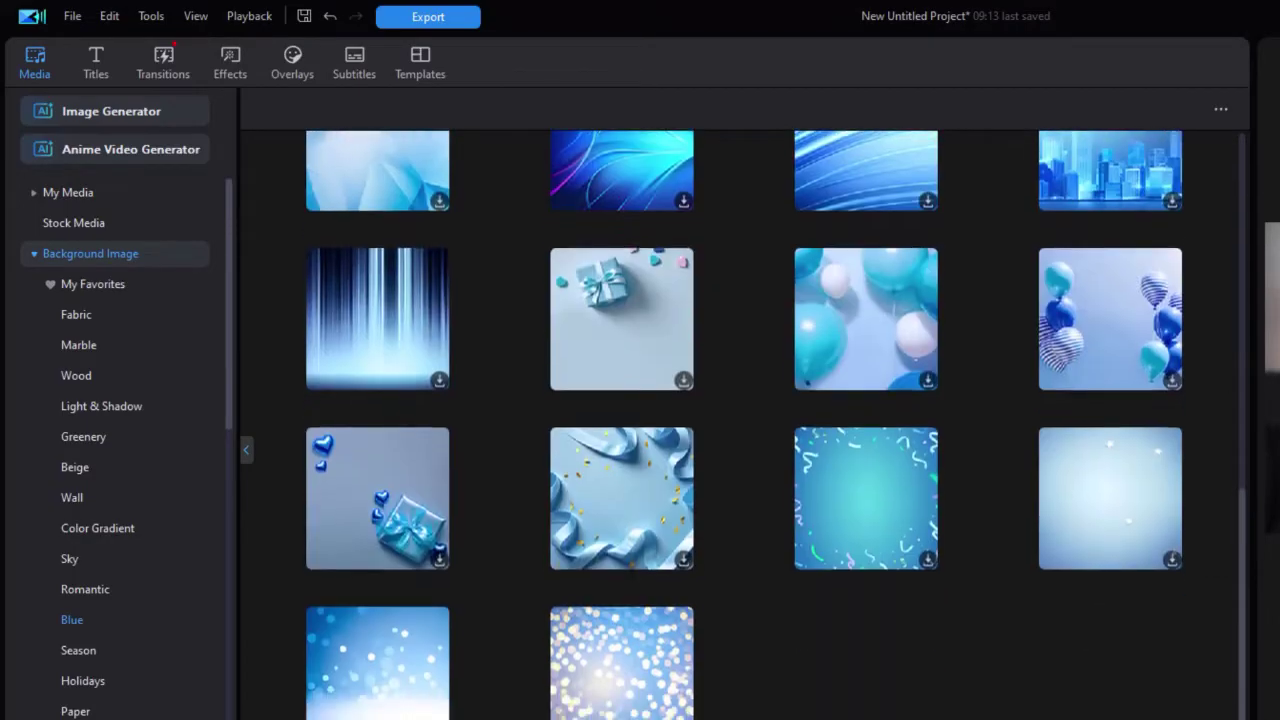
- View the Season backgrounds and scroll the category list down toward Holidays
click(80, 652)
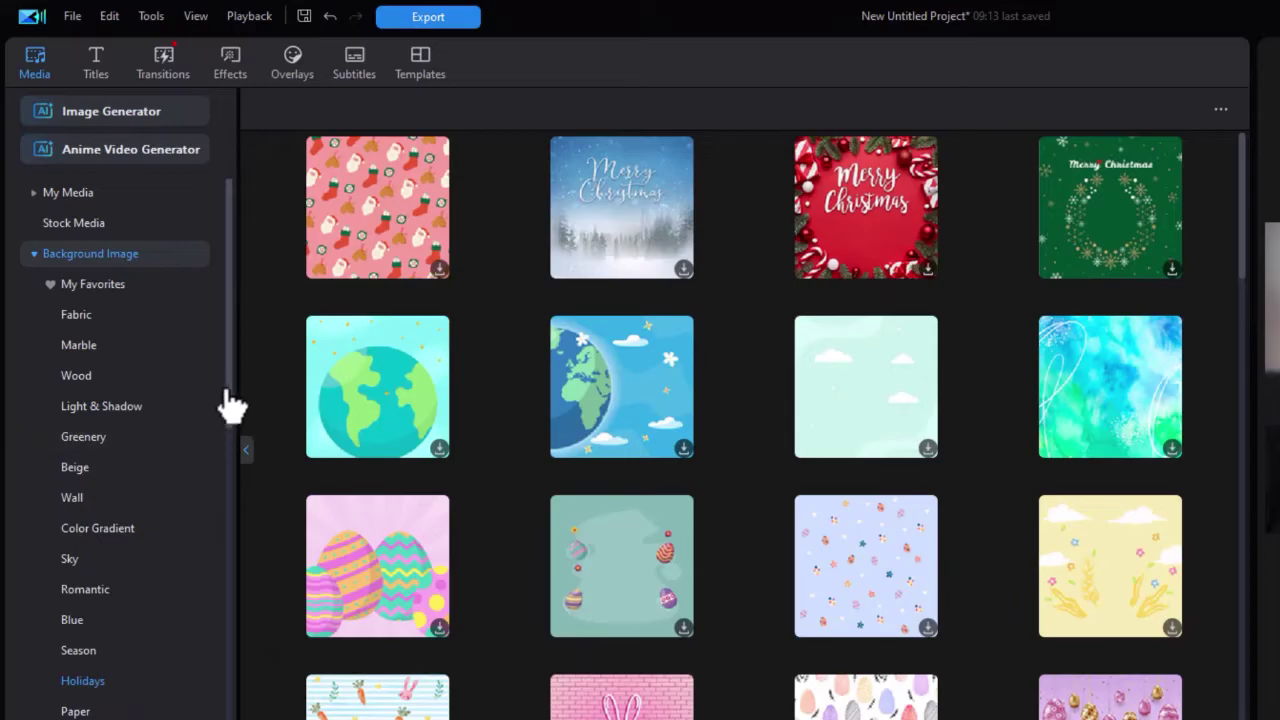
drag(229, 409, 237, 507)
scroll(237, 530, down, 2)
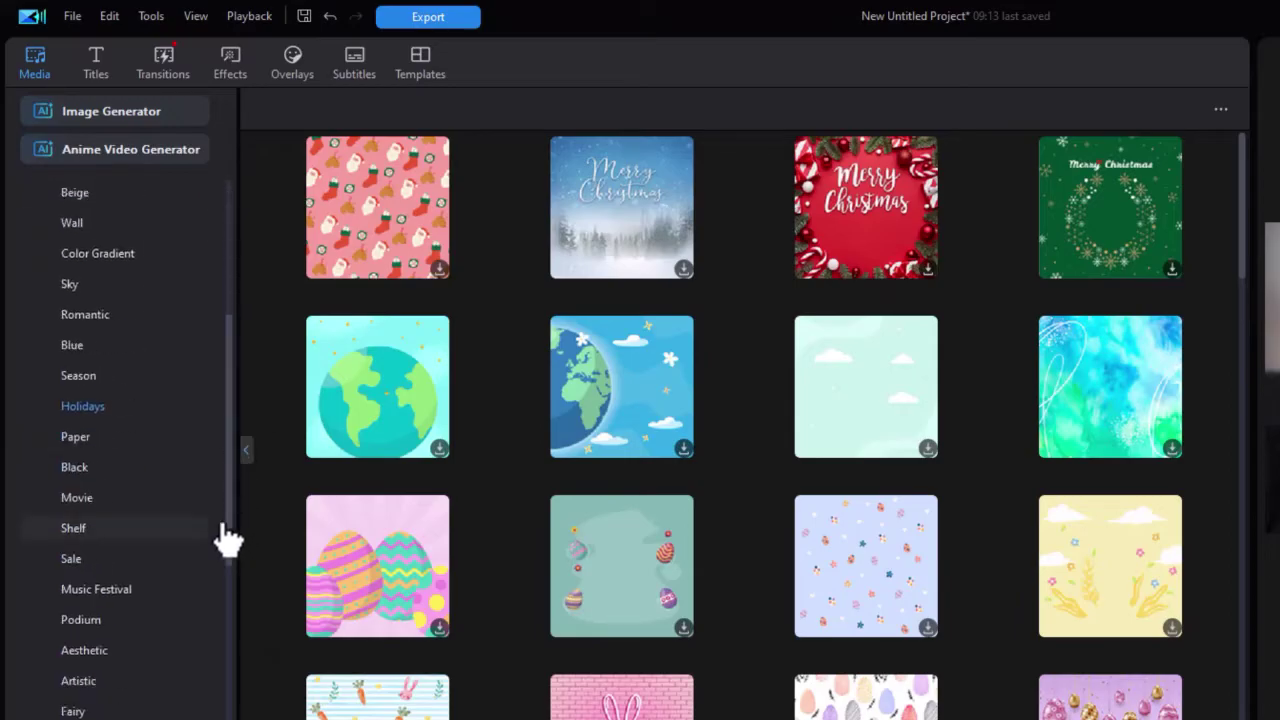
- Browse the Paper and Black background collections
click(106, 448)
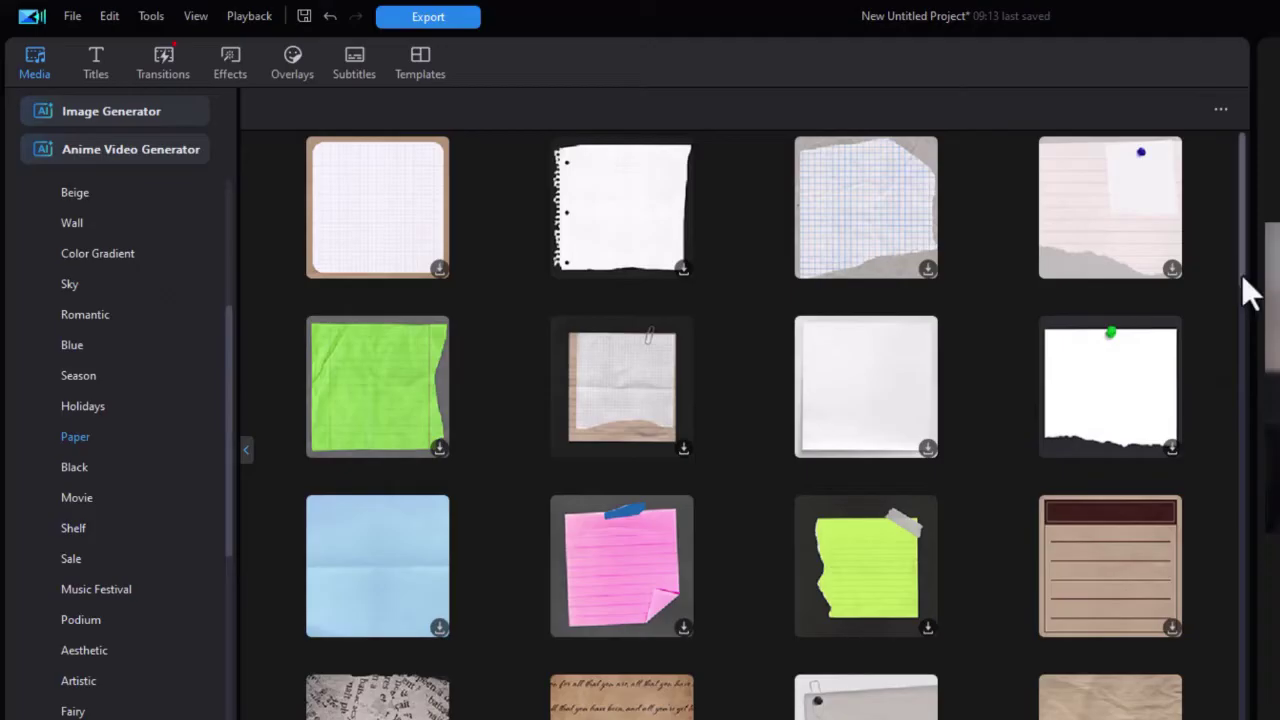
drag(1242, 276, 1250, 693)
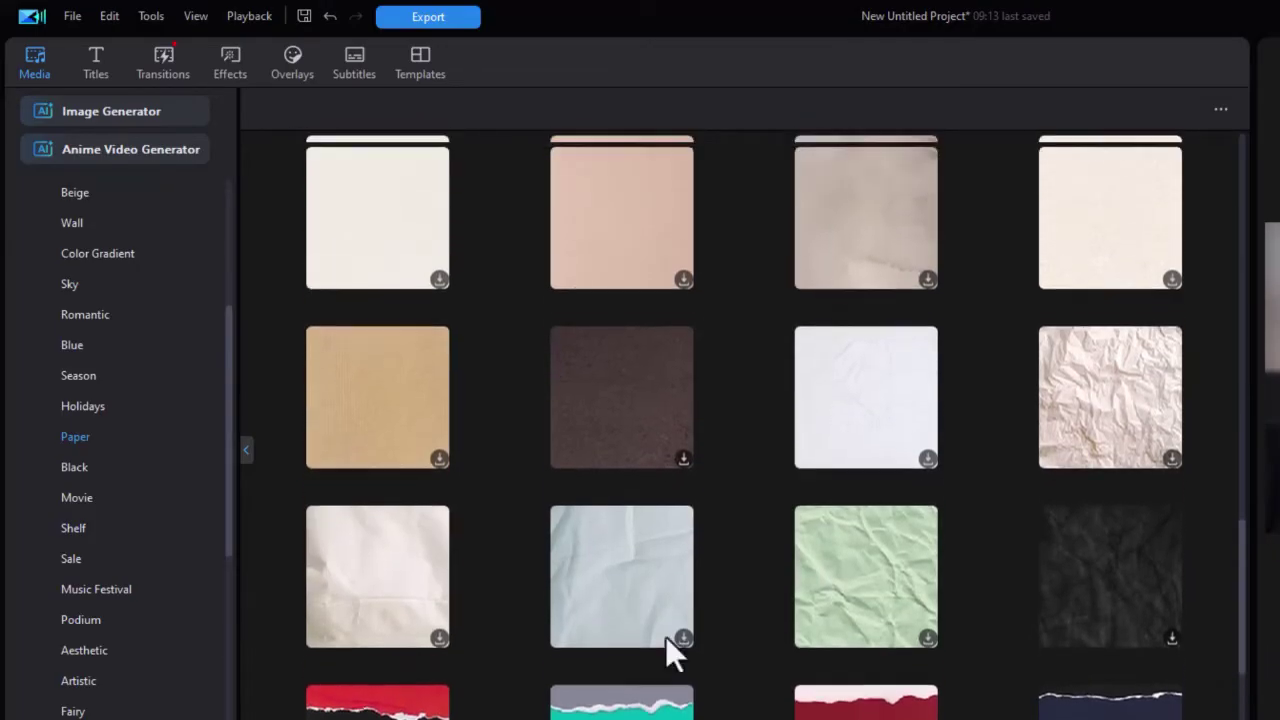
click(92, 476)
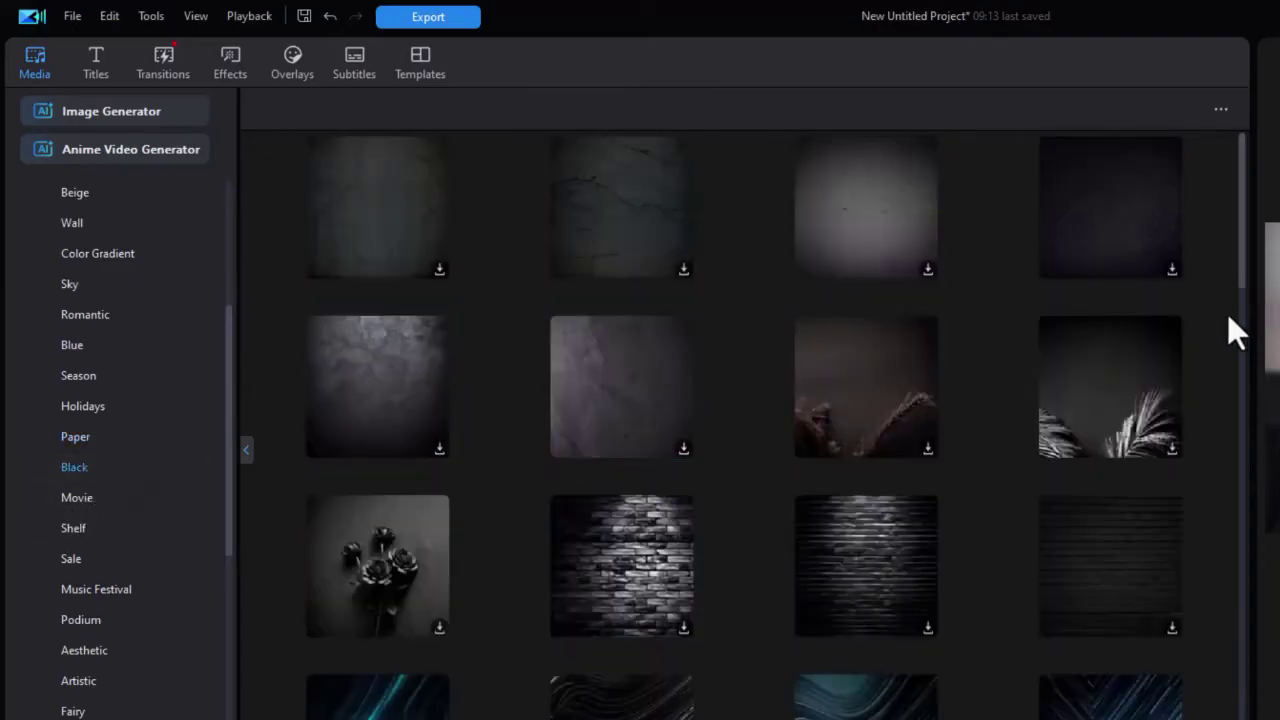
scroll(1246, 309, down, 5)
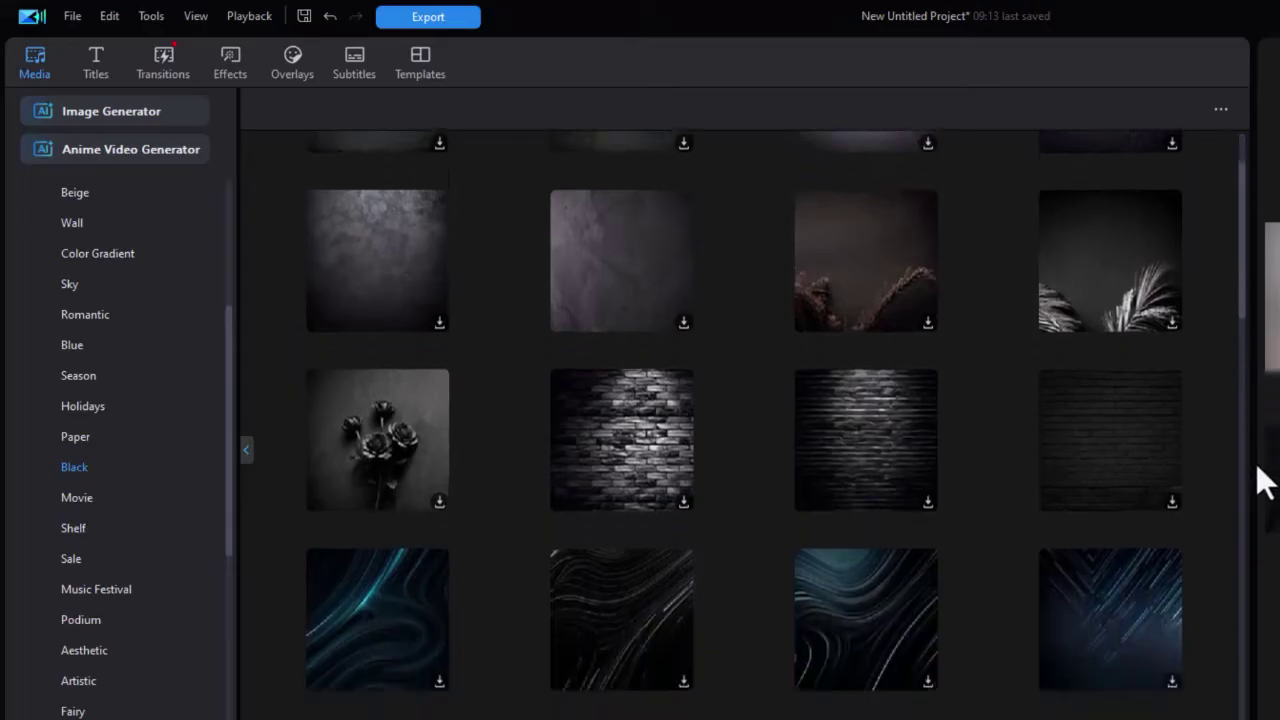
scroll(1268, 548, down, 8)
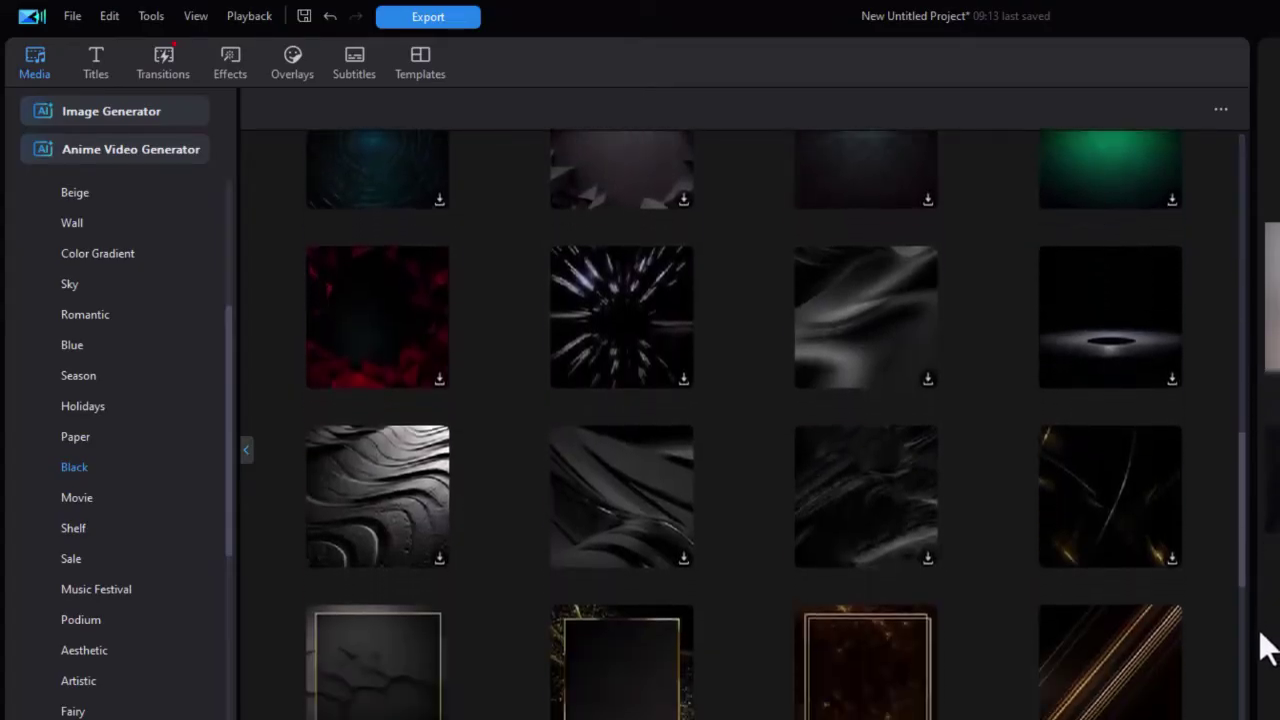
scroll(1268, 690, down, 3)
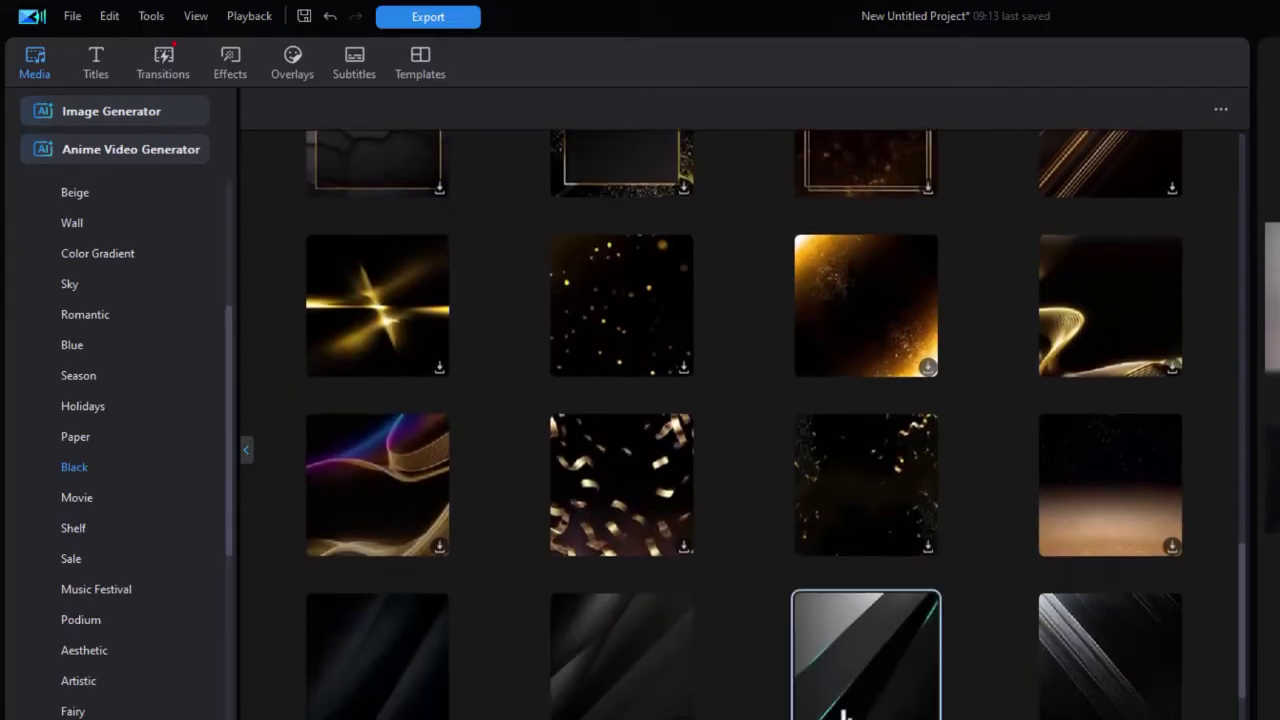
- Browse the Movie-themed and Shelf background collections
click(117, 500)
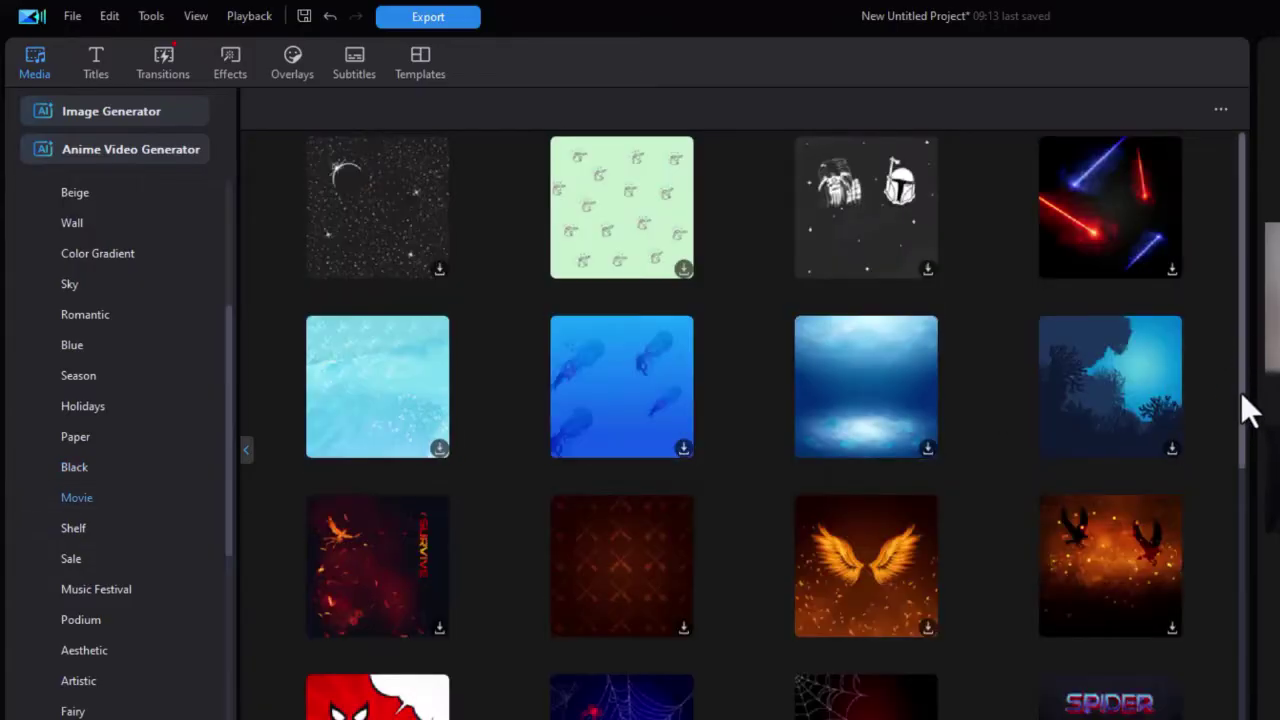
drag(1241, 392, 1228, 693)
scroll(1233, 705, down, 1)
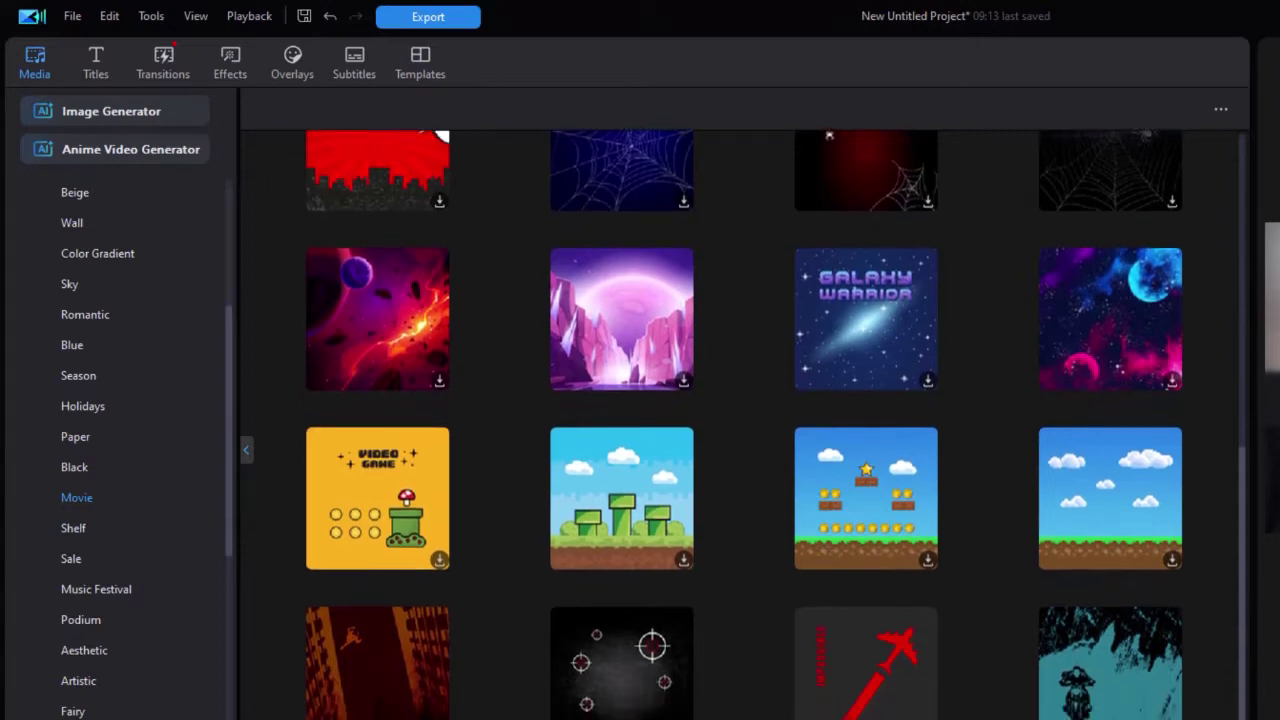
scroll(1235, 605, up, 6)
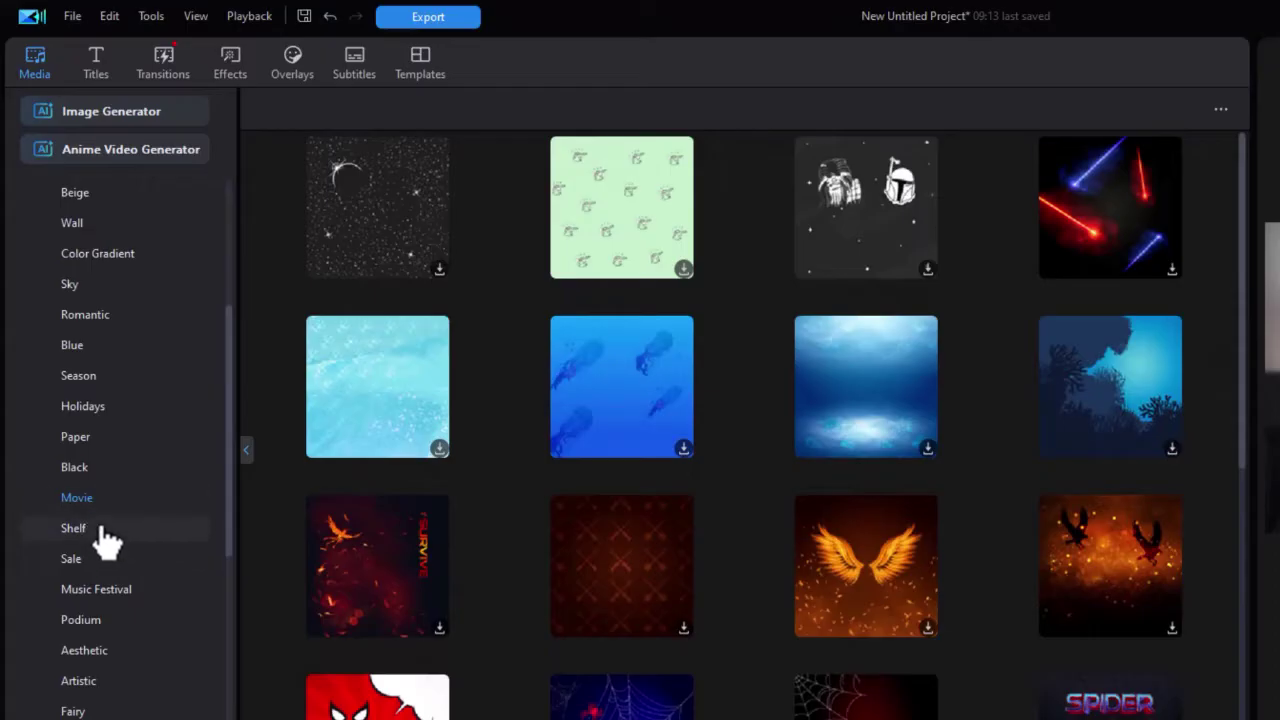
click(100, 530)
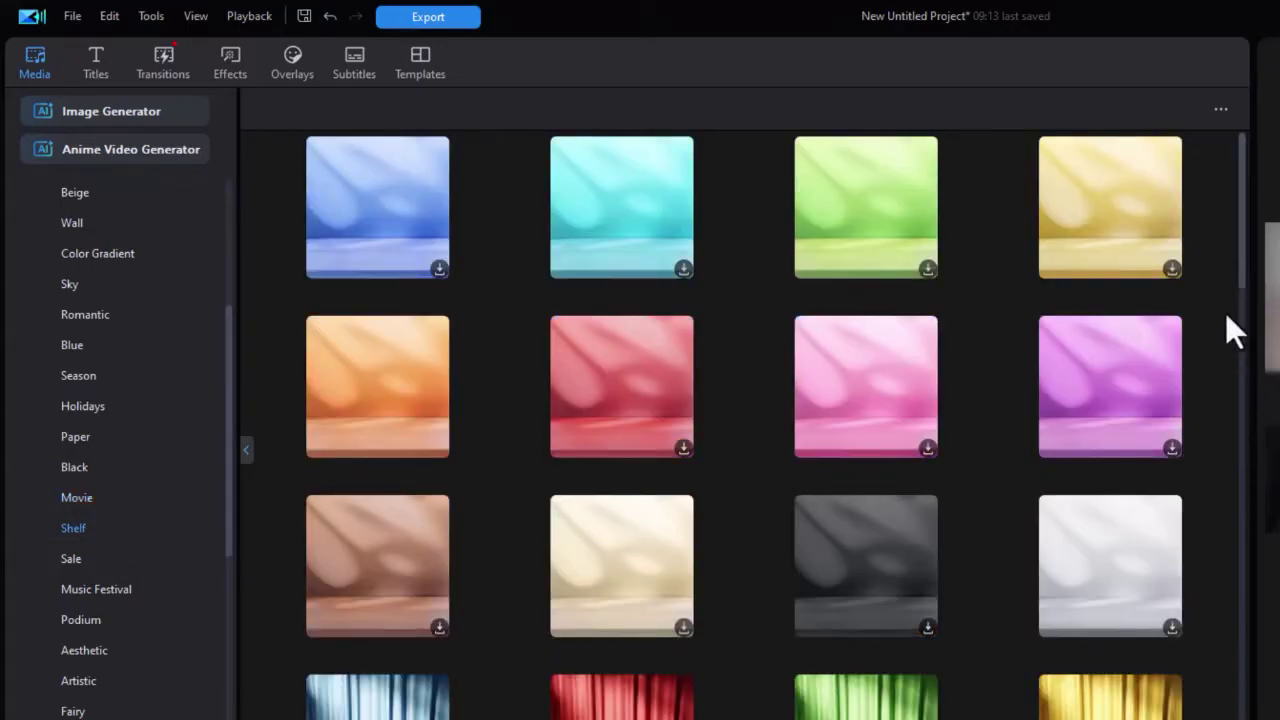
drag(1240, 268, 1231, 576)
scroll(1217, 600, down, 10)
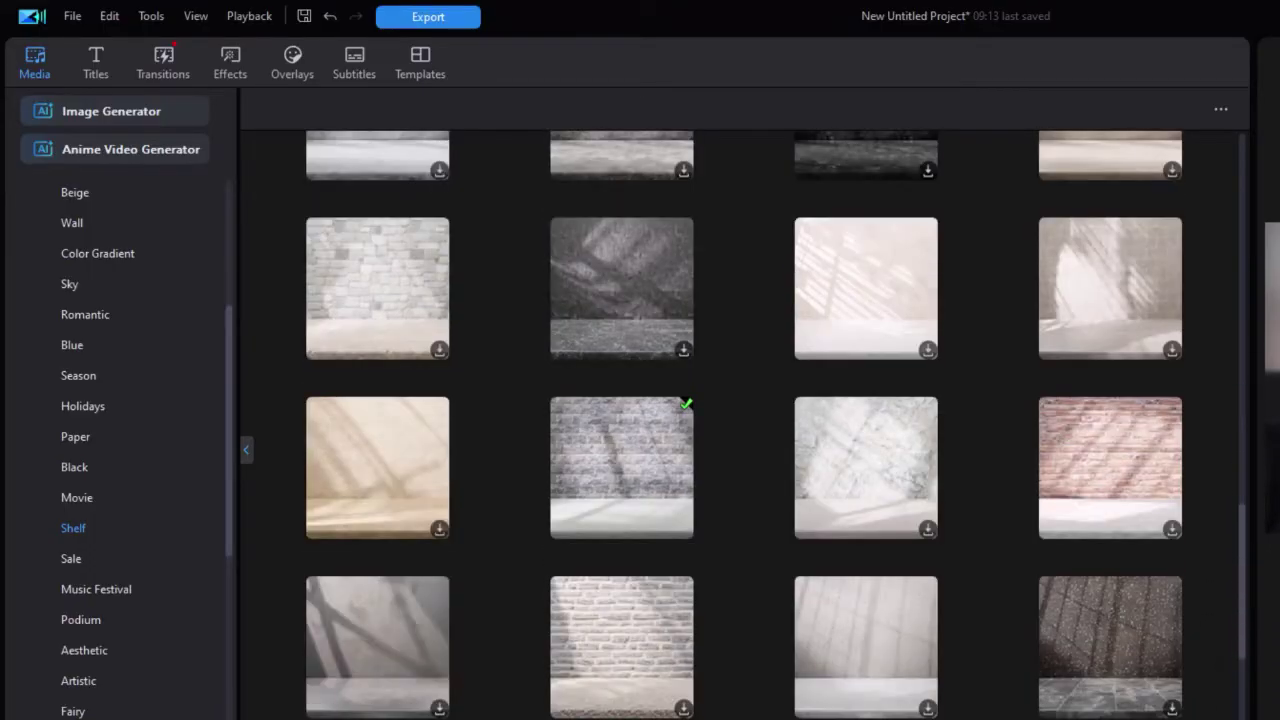
scroll(775, 424, down, 1)
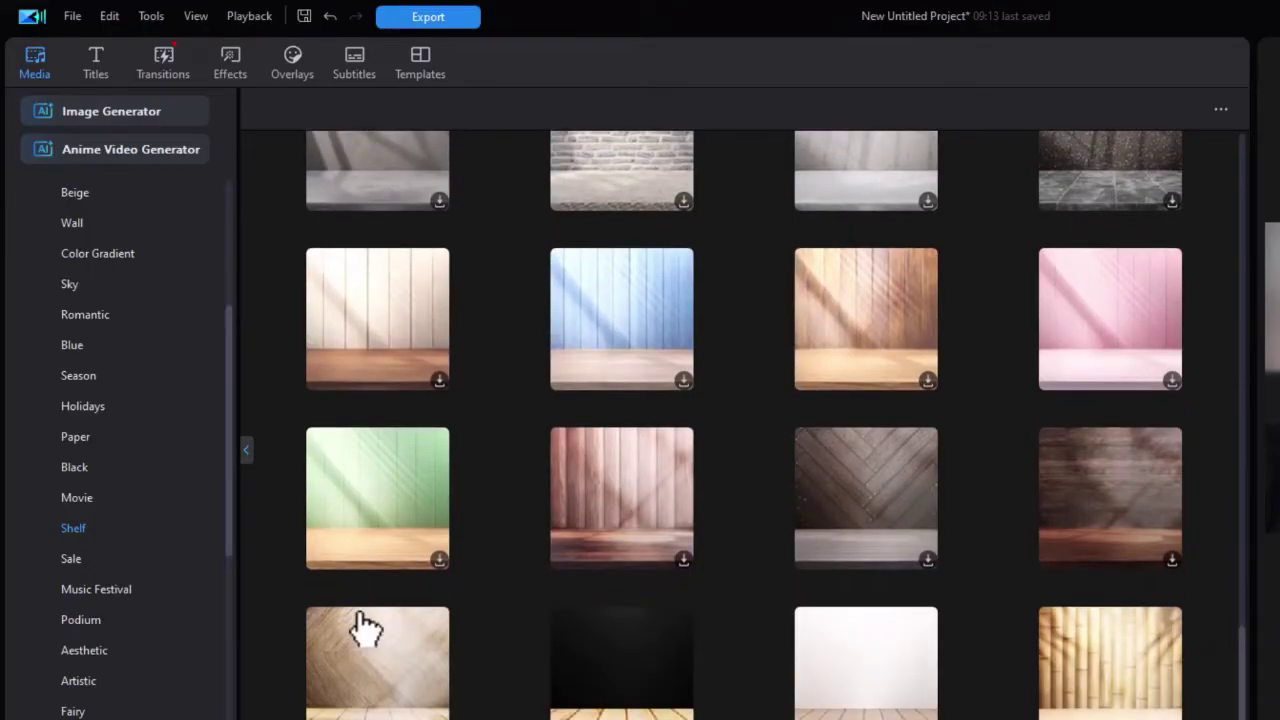
- Browse the Sale and Music Festival background collections
click(98, 566)
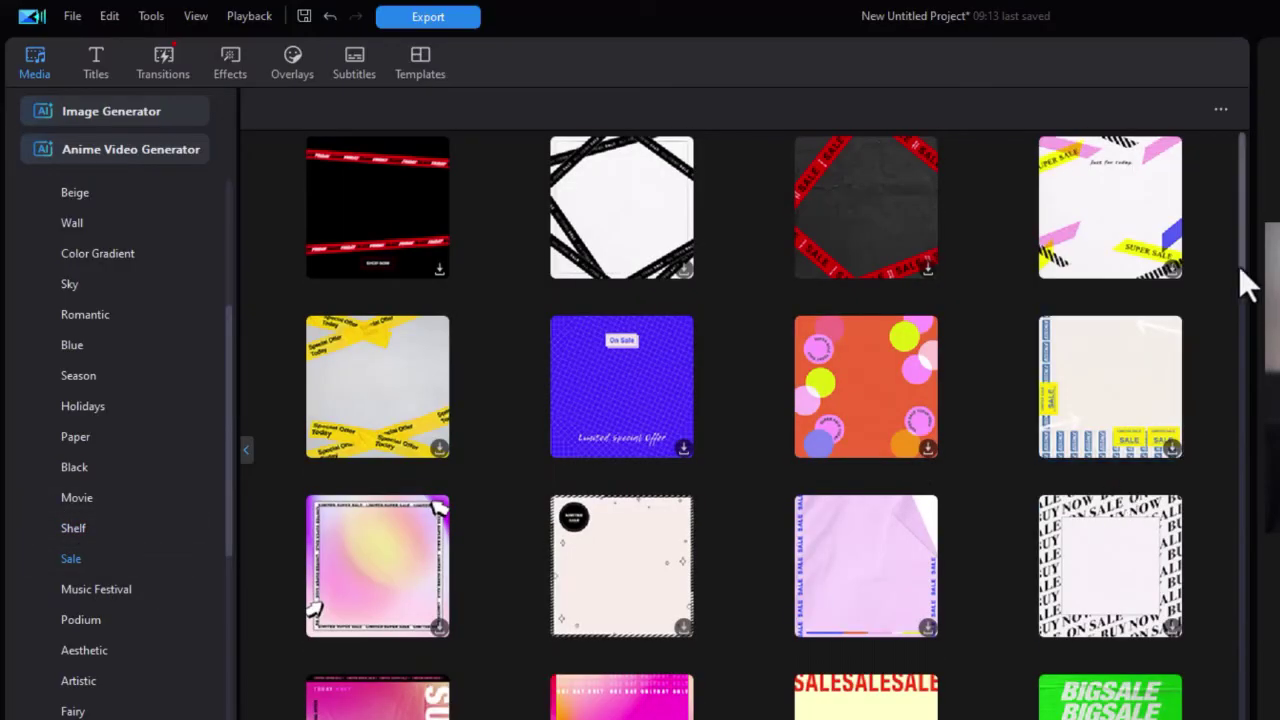
drag(1244, 274, 1232, 715)
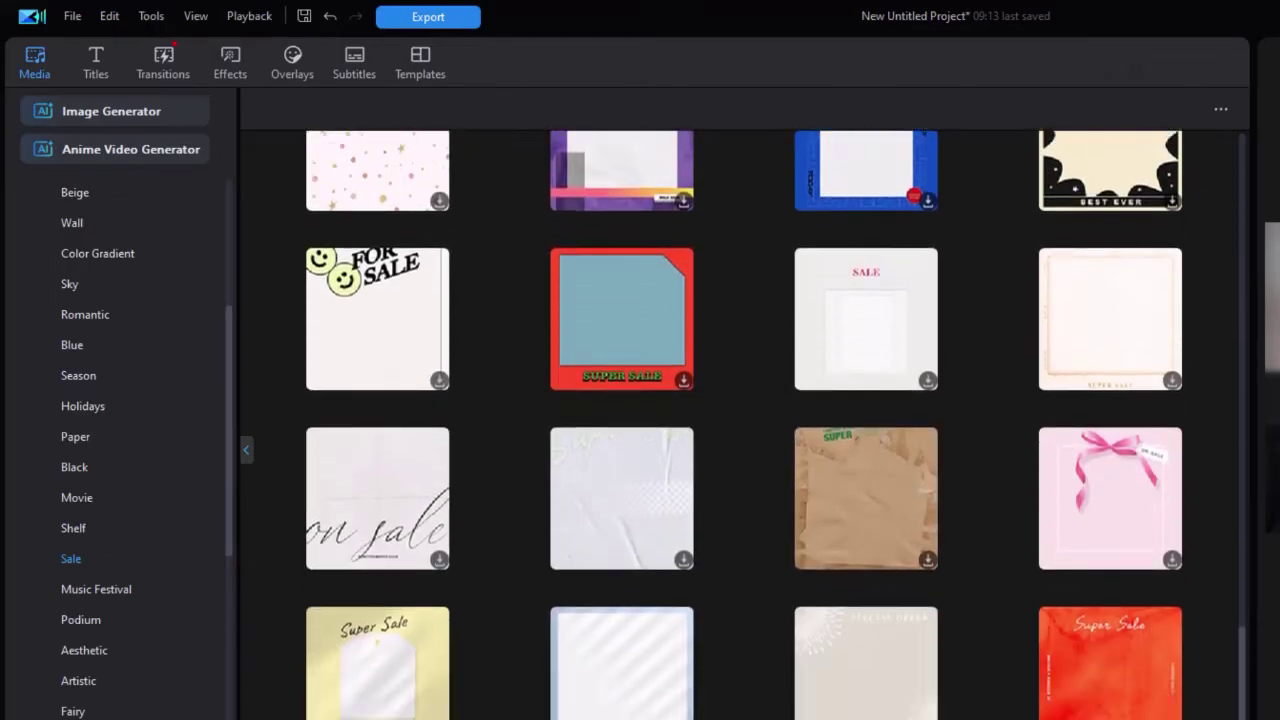
click(110, 596)
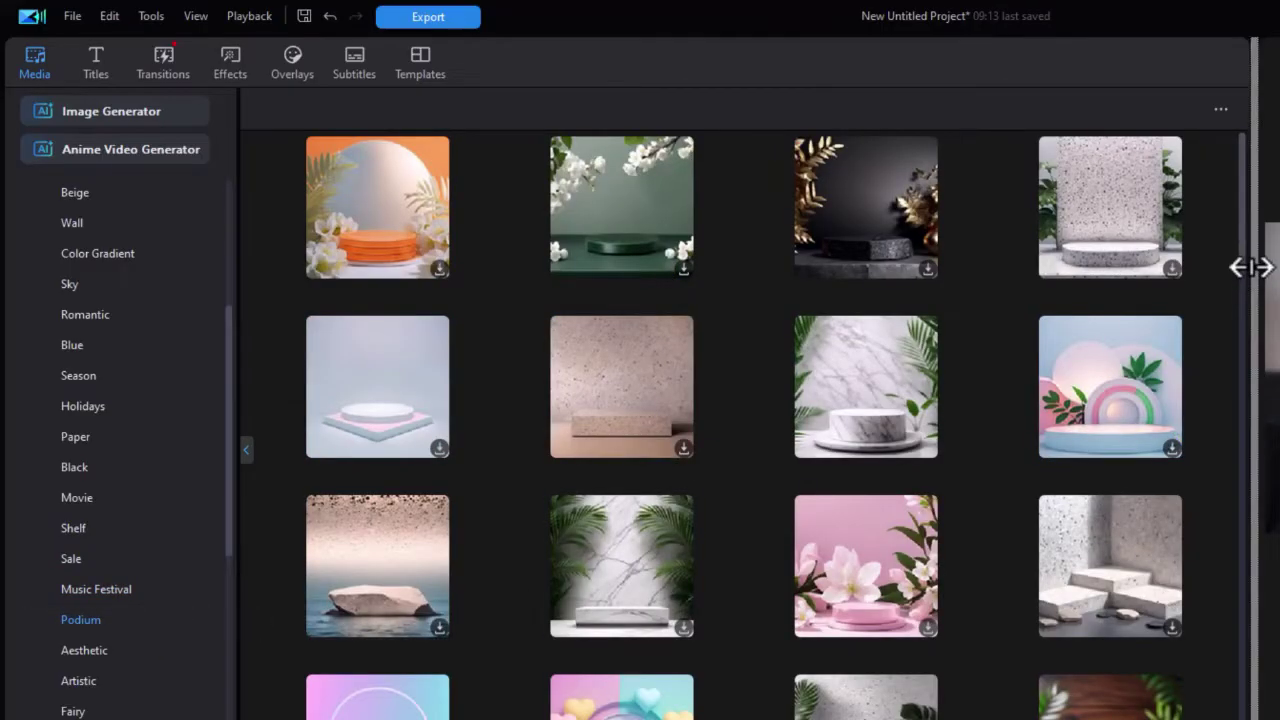
drag(1249, 266, 1243, 394)
drag(1236, 256, 1150, 653)
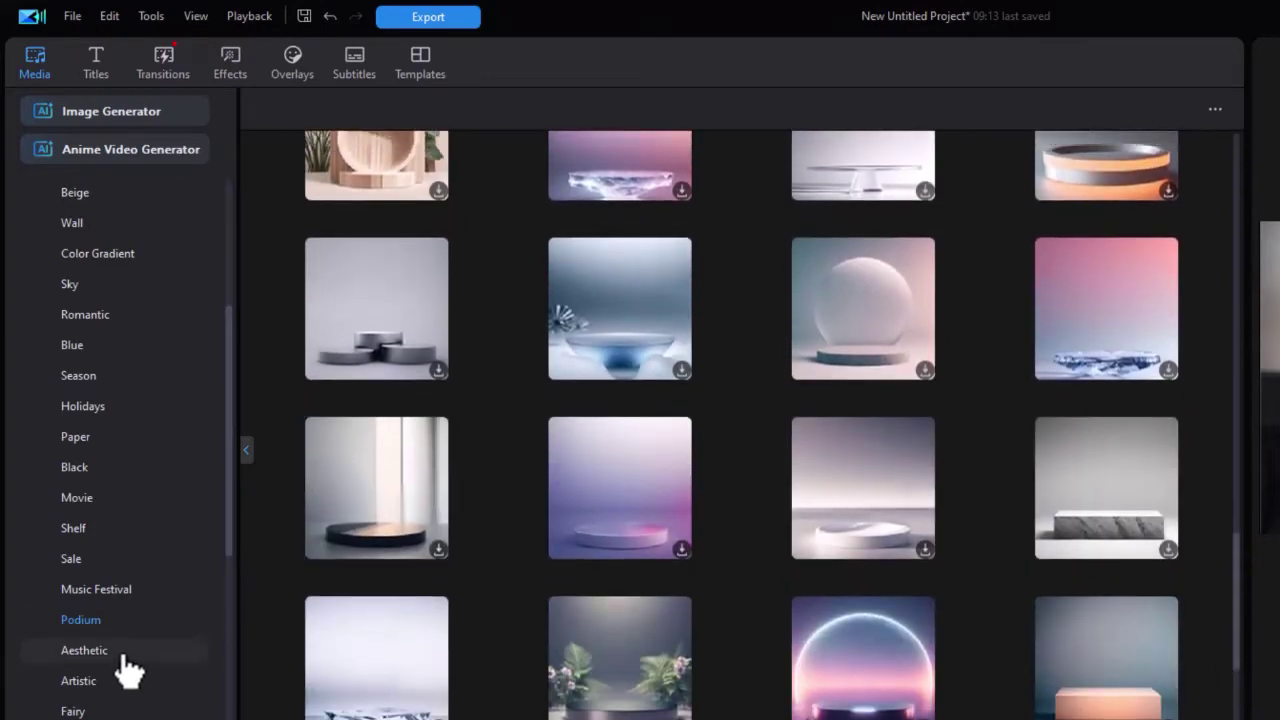
- Browse the Aesthetic, Artistic and Fairy backgrounds, then scroll the category list
click(90, 651)
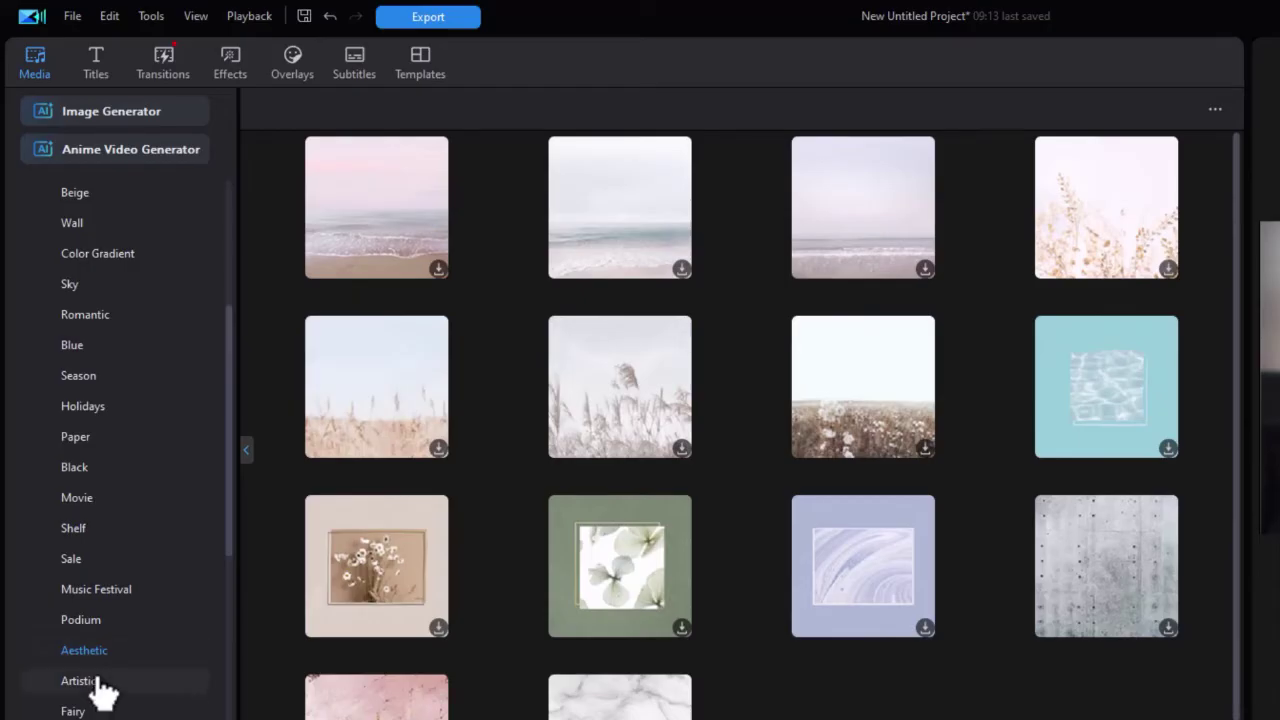
click(80, 681)
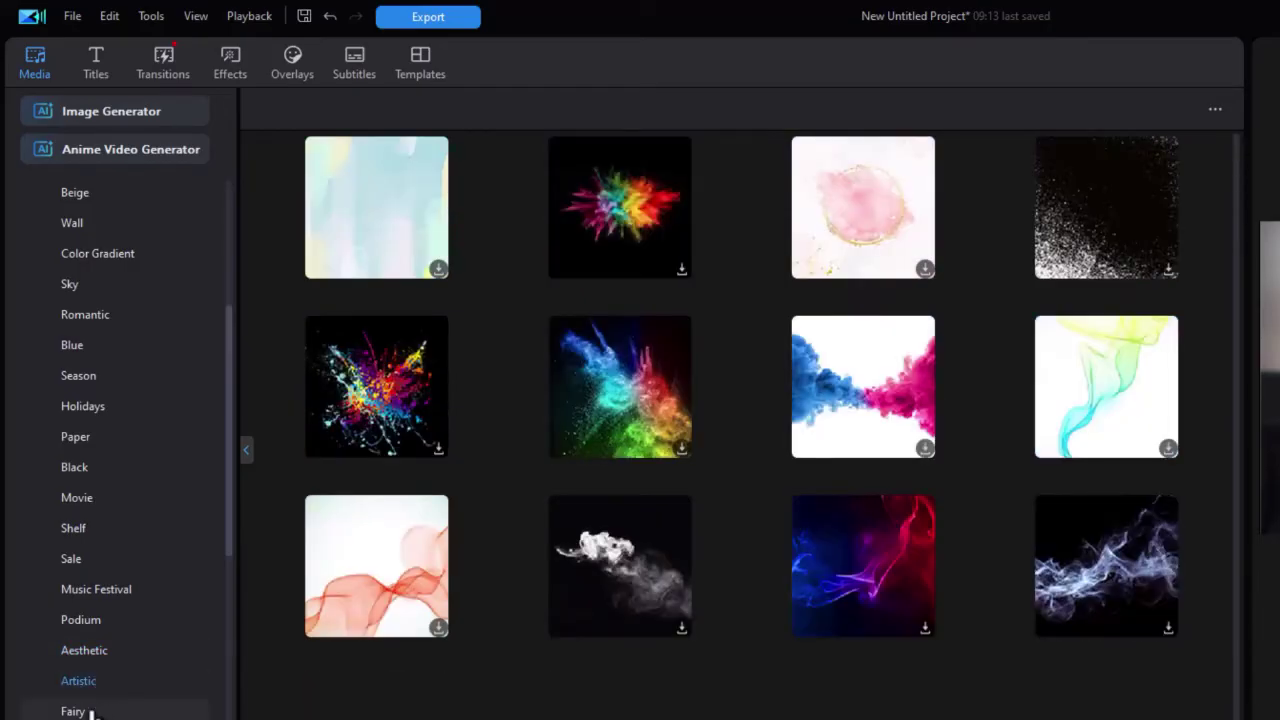
click(72, 711)
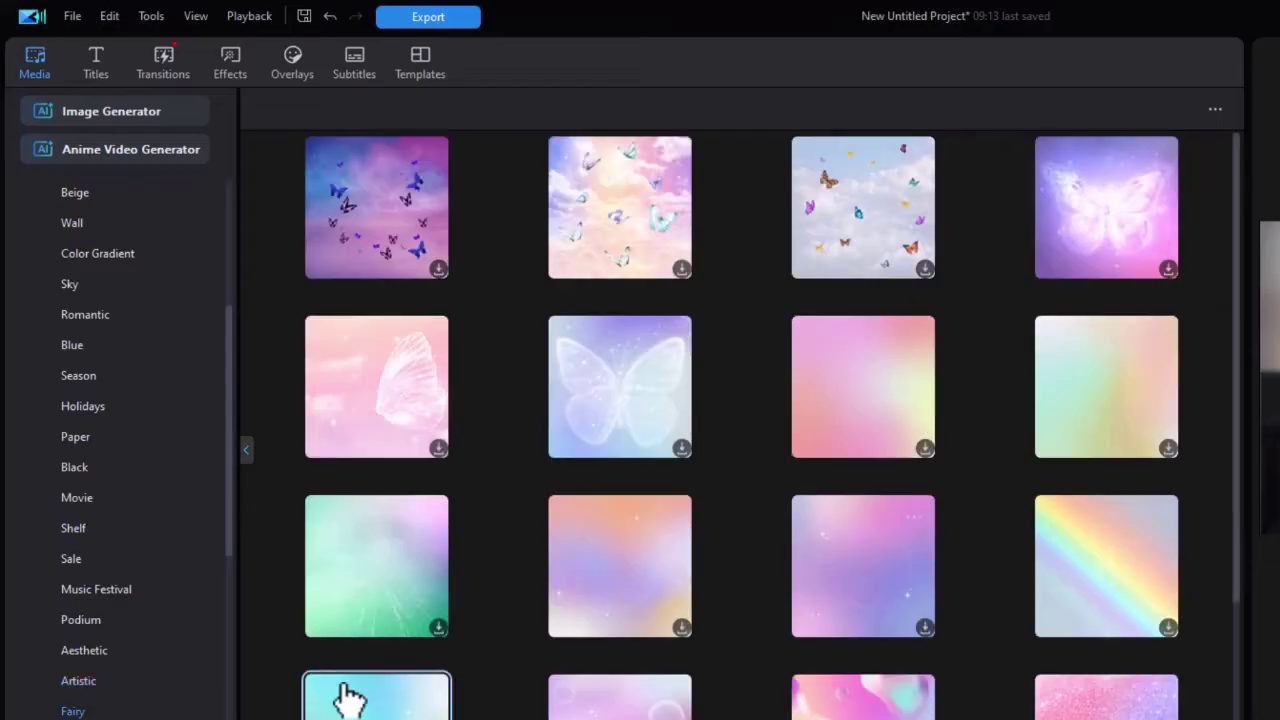
drag(225, 536, 228, 678)
- Flip through Leaves & Flowers, Colorful, Love, Pattern, Retro and Pride, then return to Podium
click(135, 469)
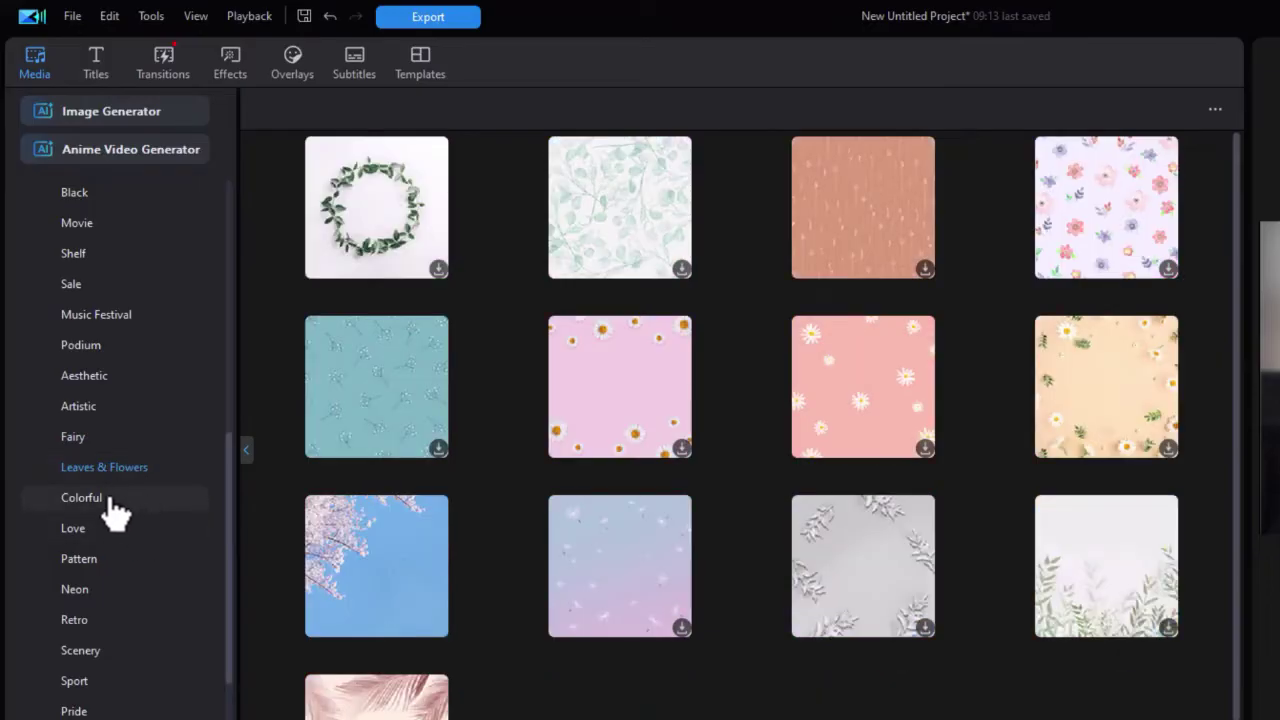
click(115, 505)
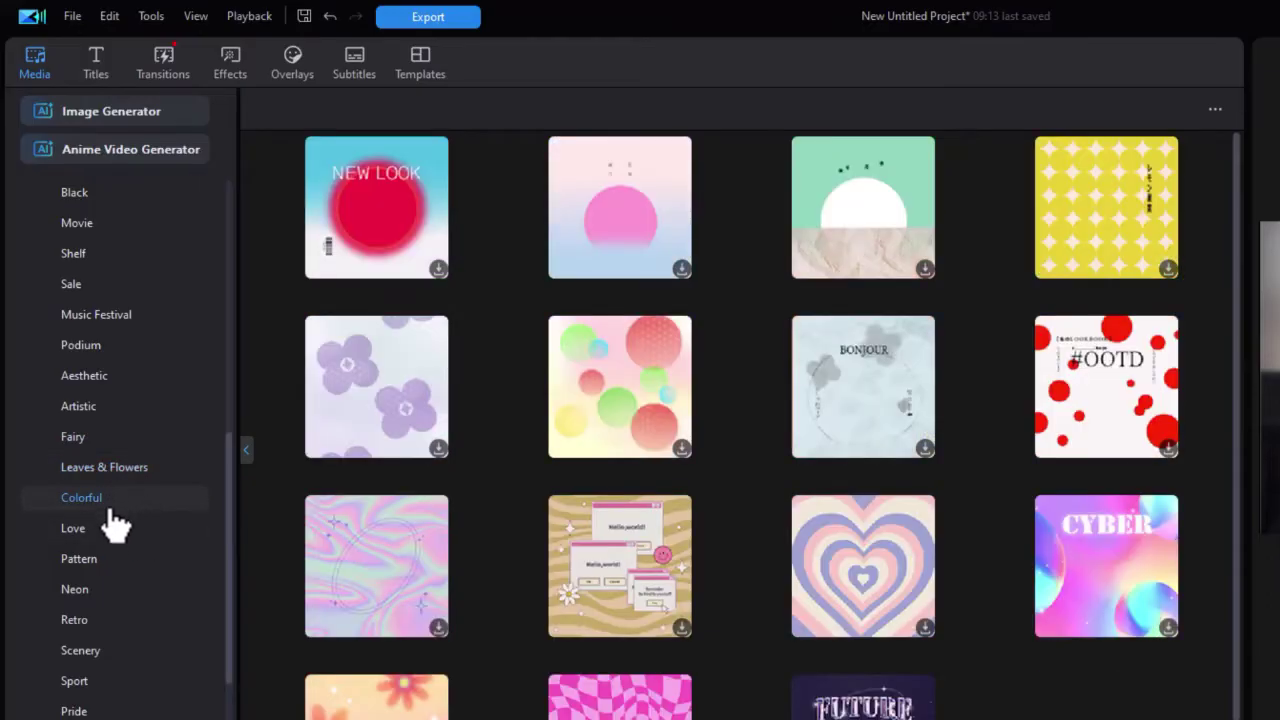
click(113, 540)
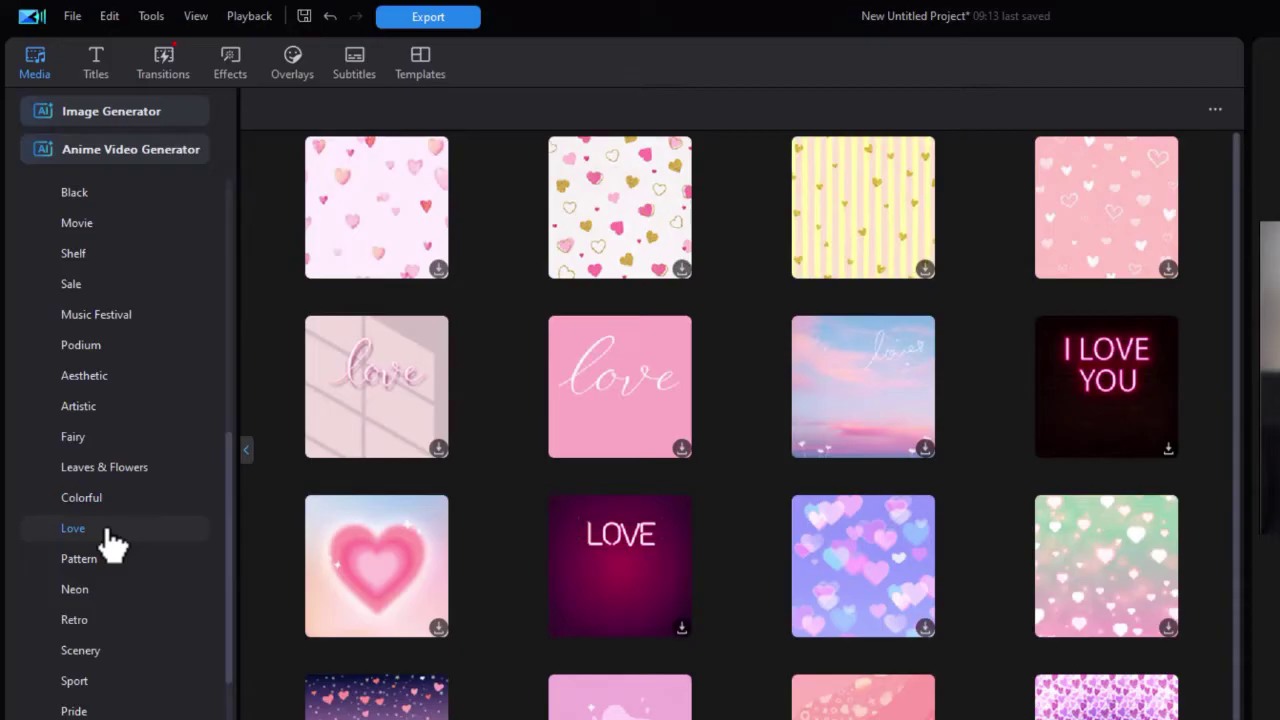
click(112, 566)
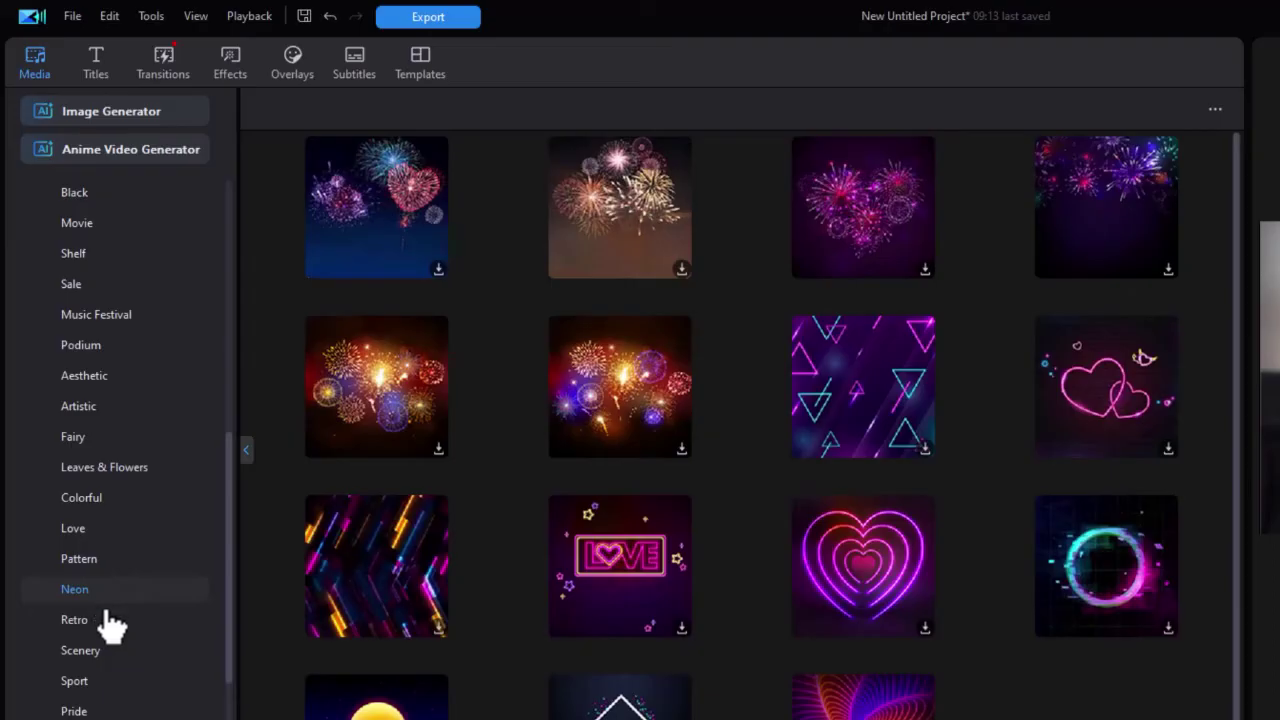
click(110, 624)
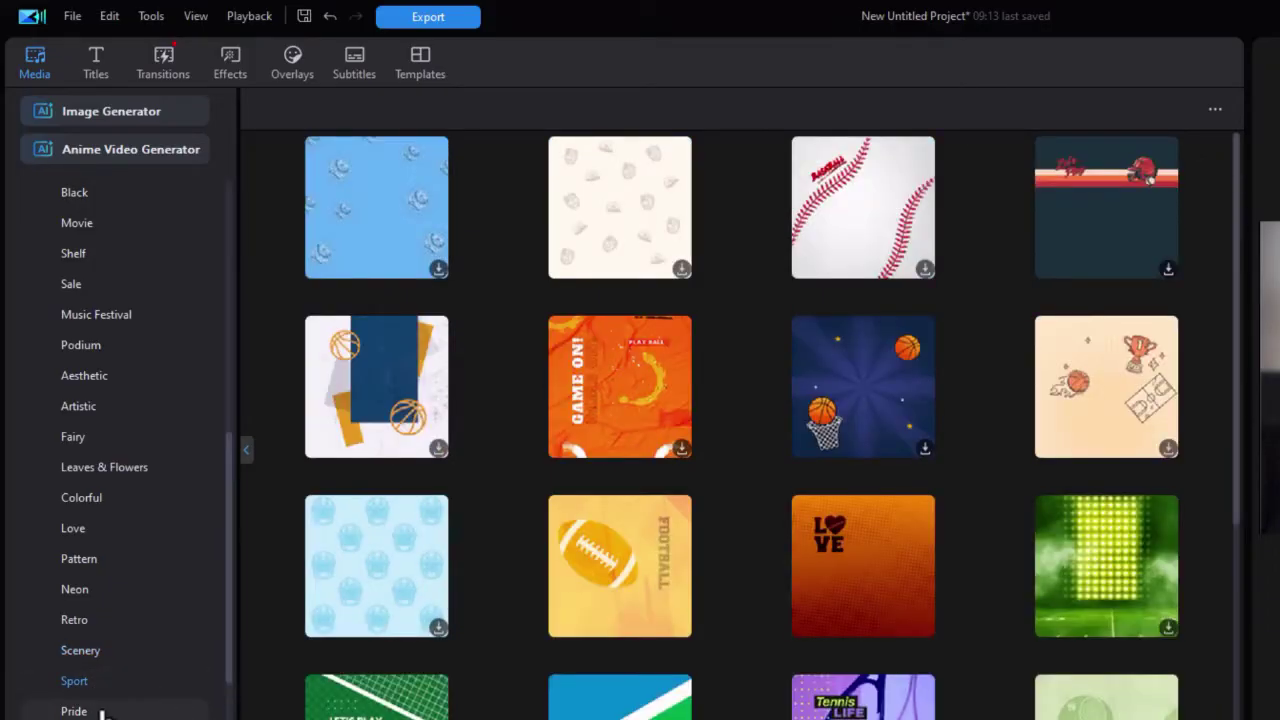
click(102, 712)
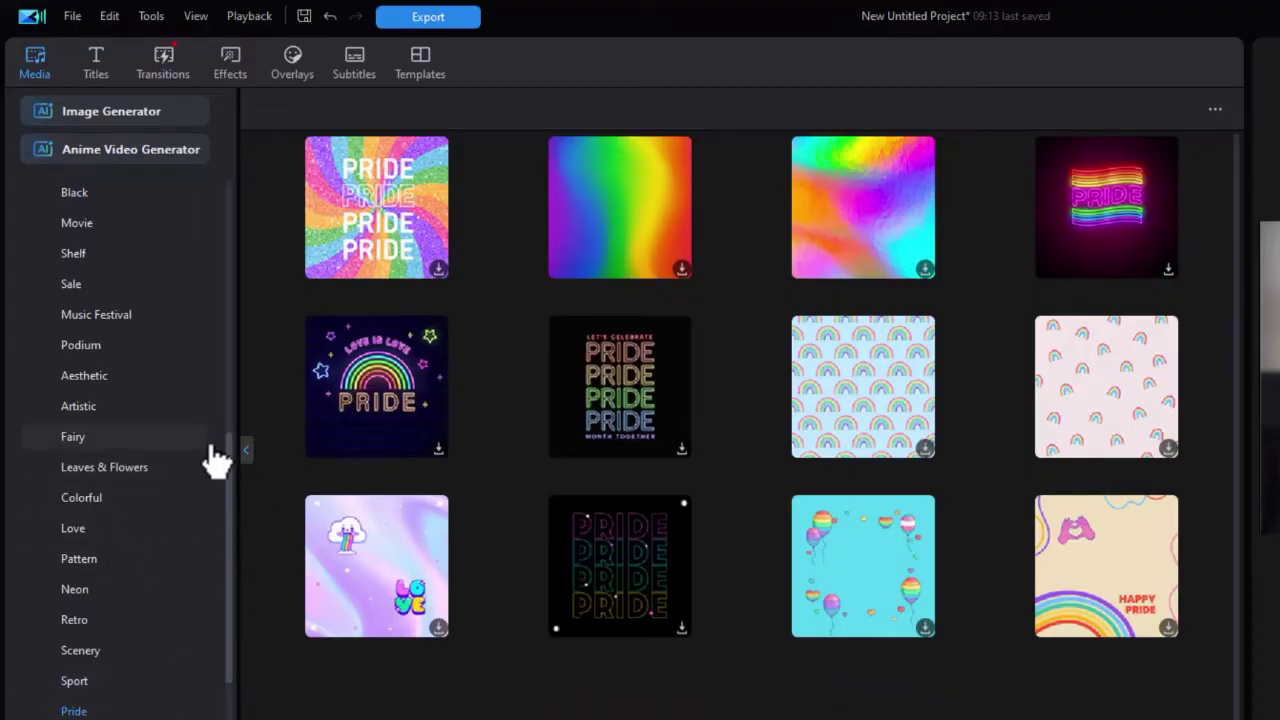
click(130, 344)
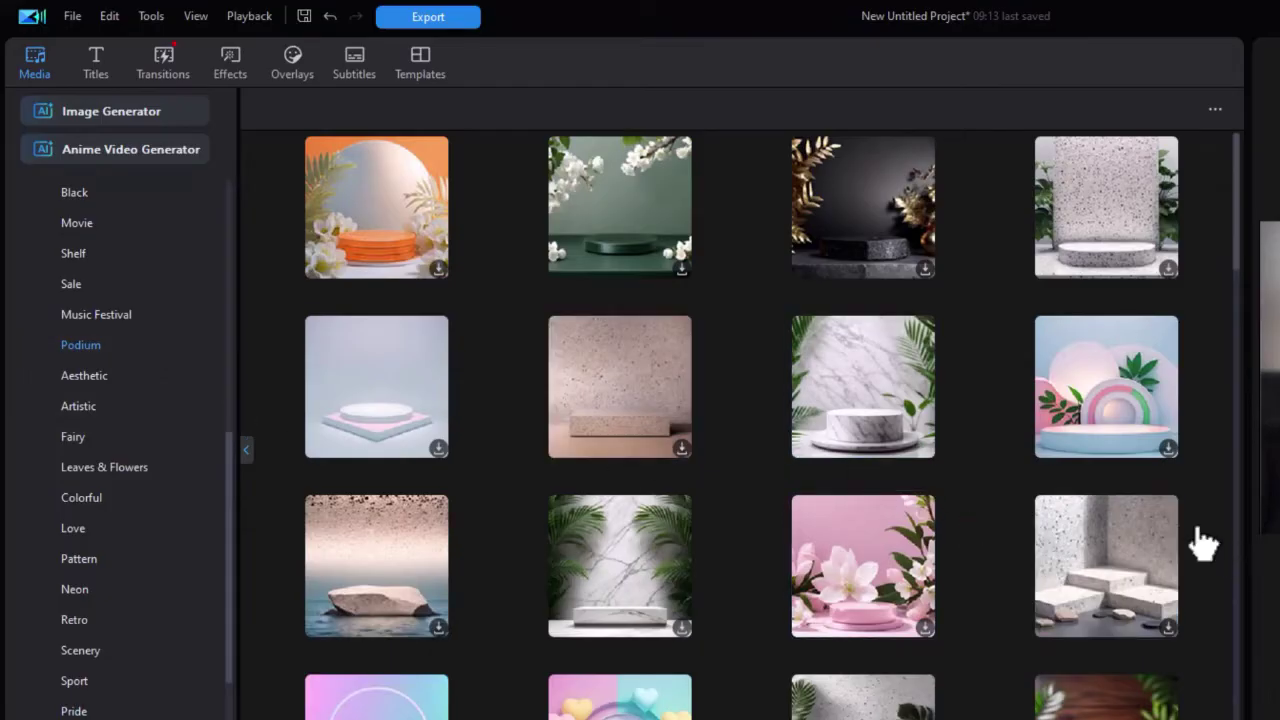
- Download the dark round podium background, then shrink the library to restore preview and timeline
click(248, 451)
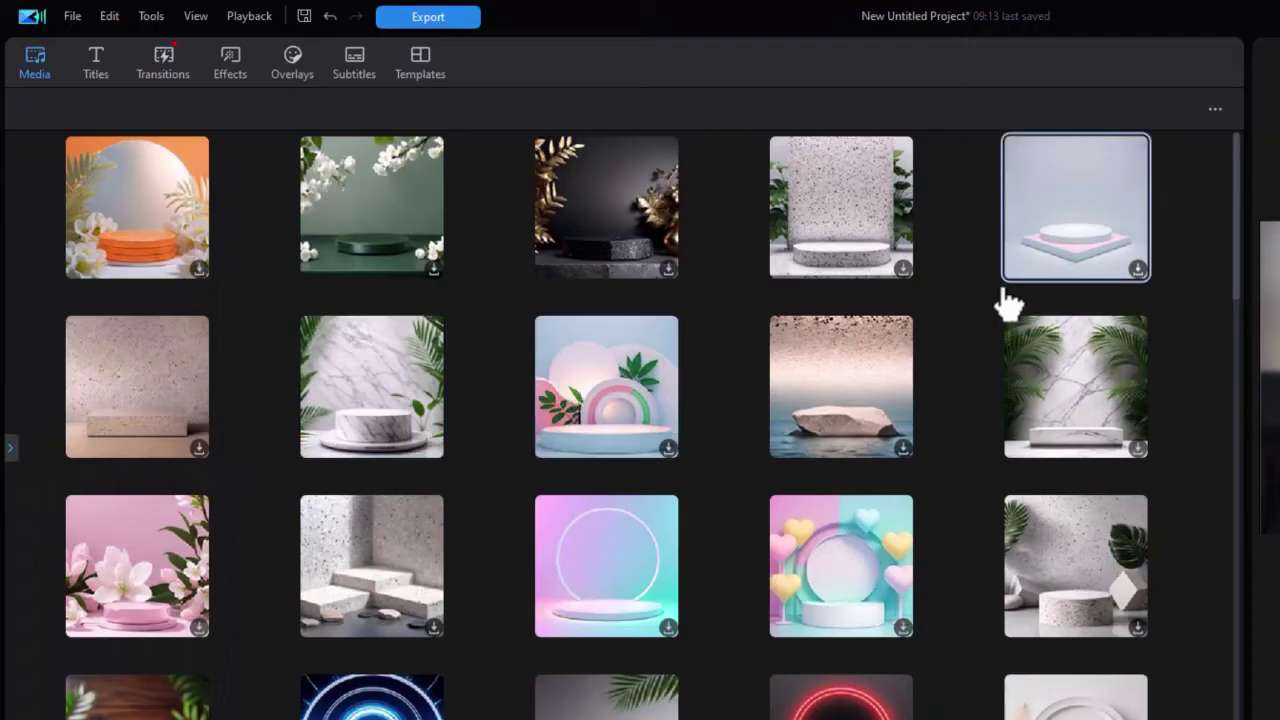
scroll(1237, 303, down, 2)
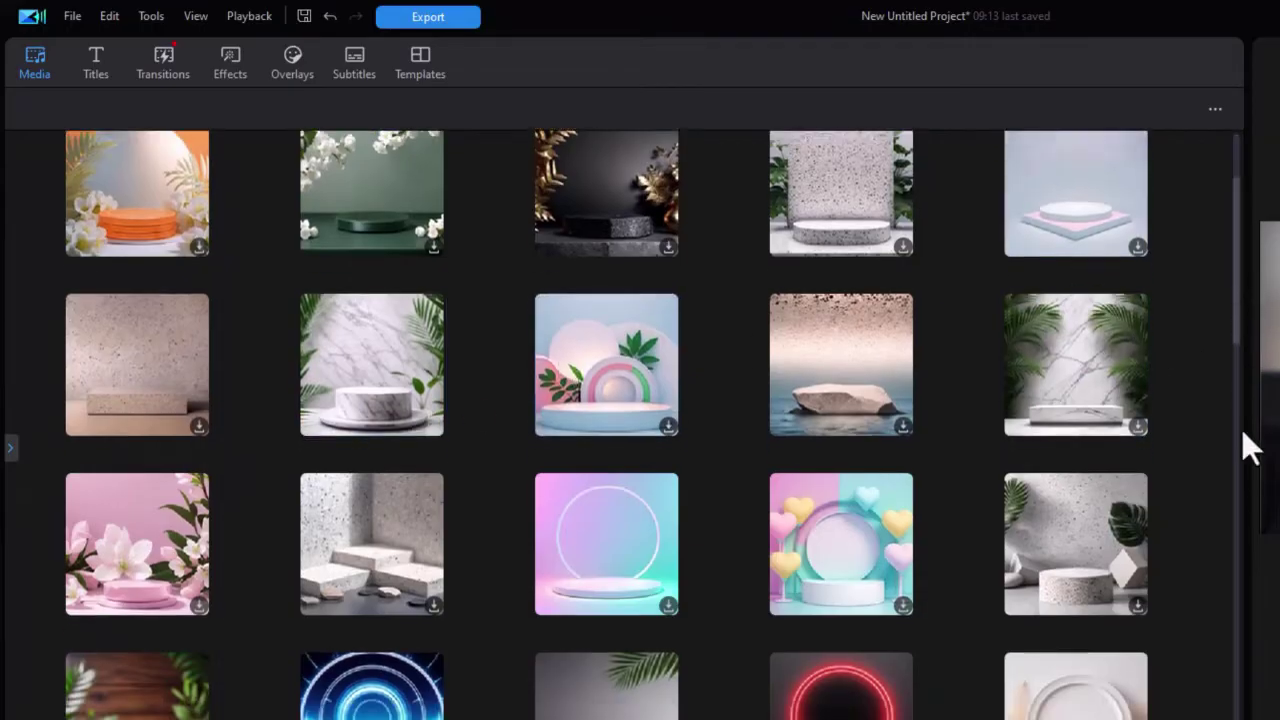
scroll(1230, 676, down, 8)
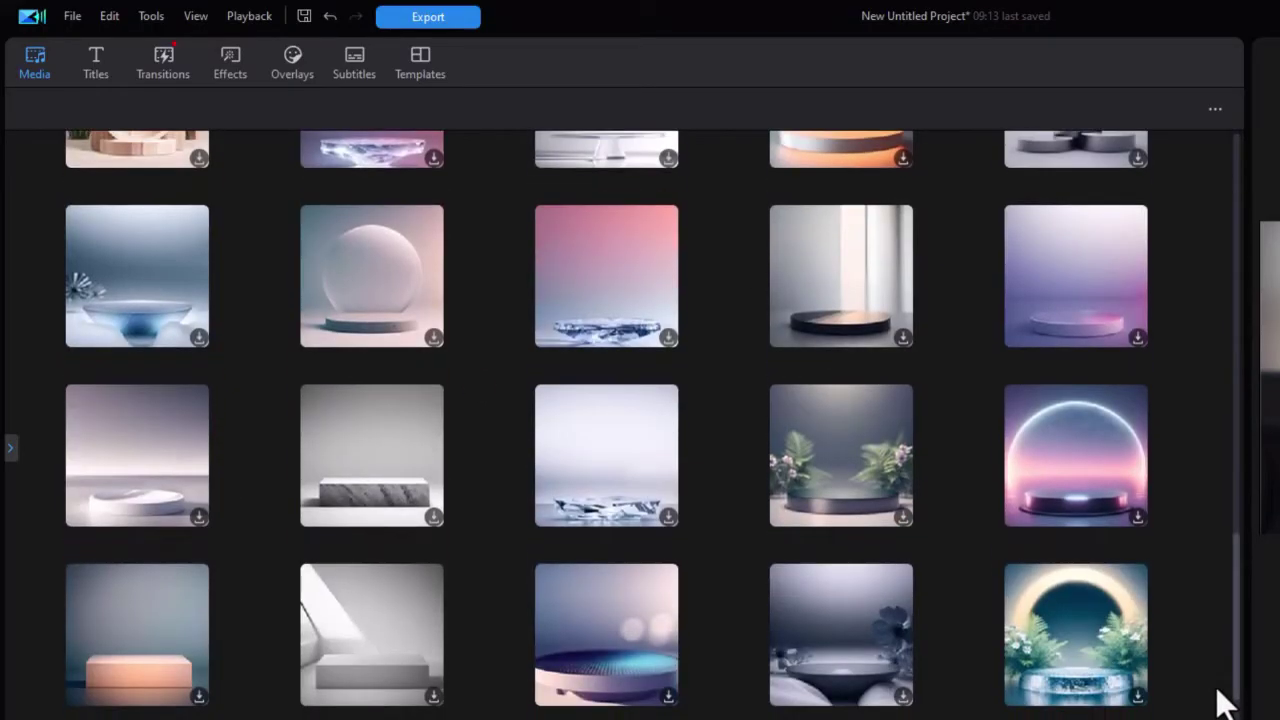
scroll(1224, 696, up, 1)
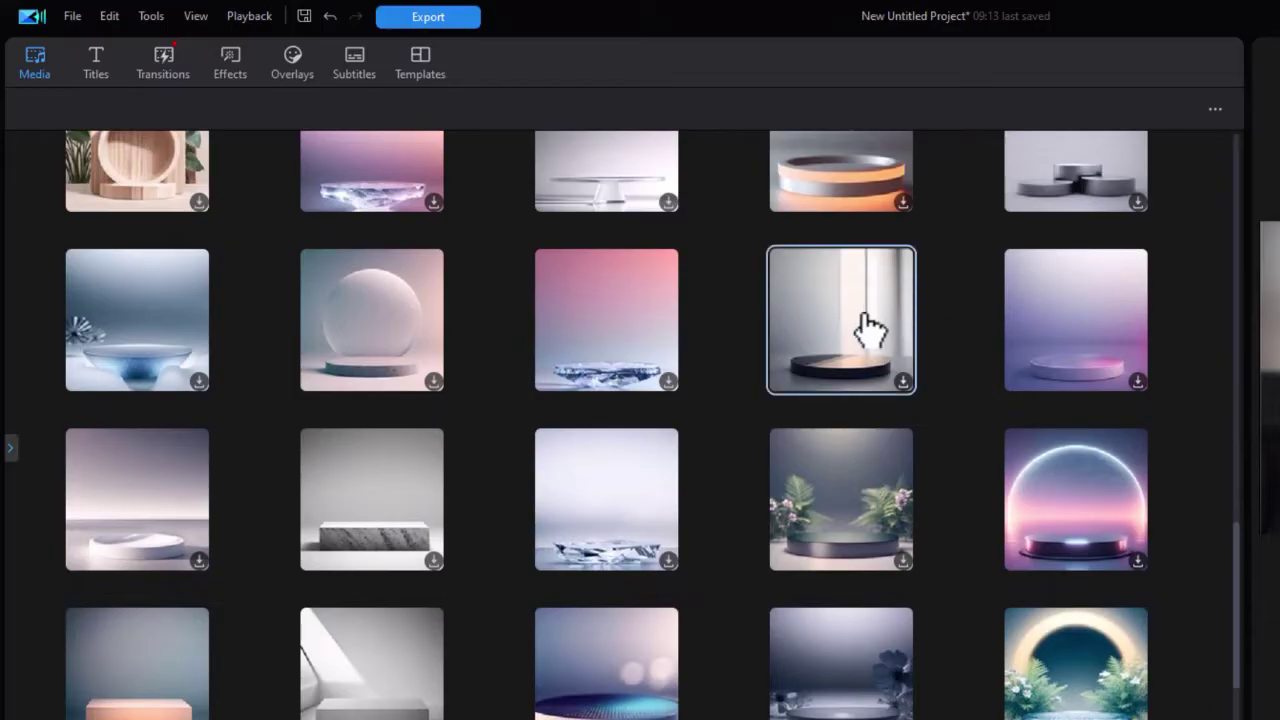
click(852, 366)
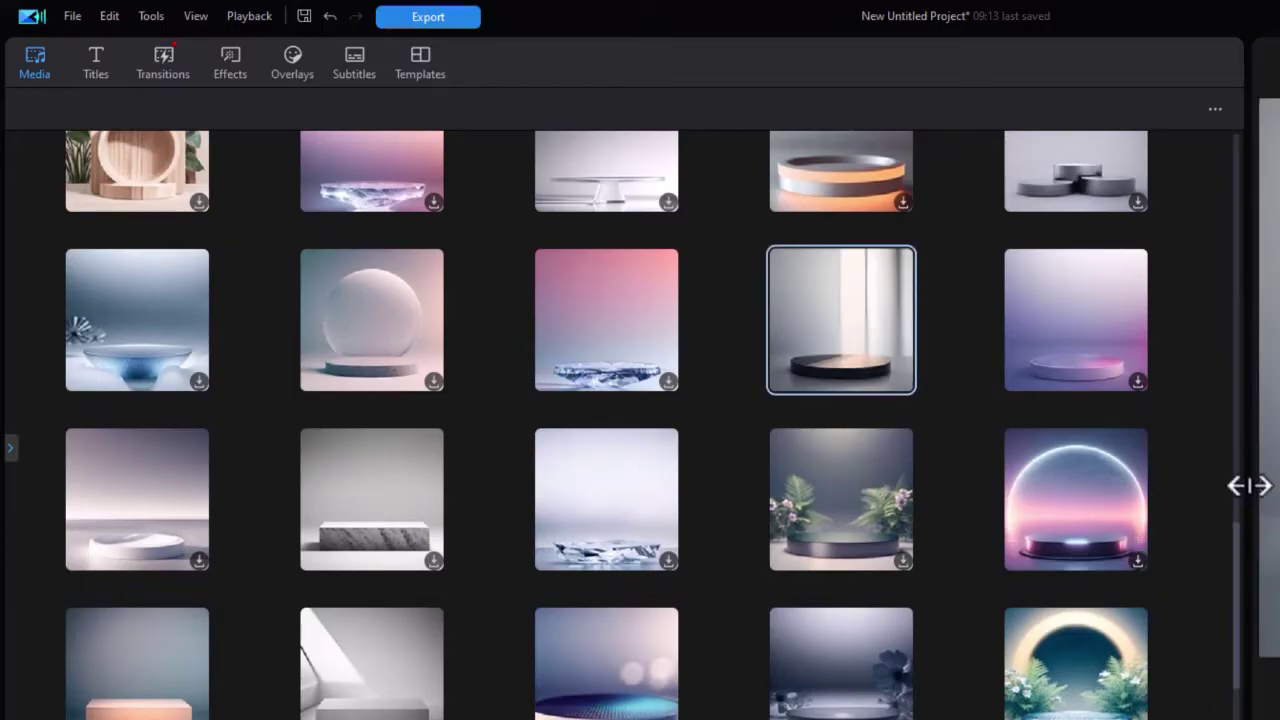
drag(1250, 489, 449, 266)
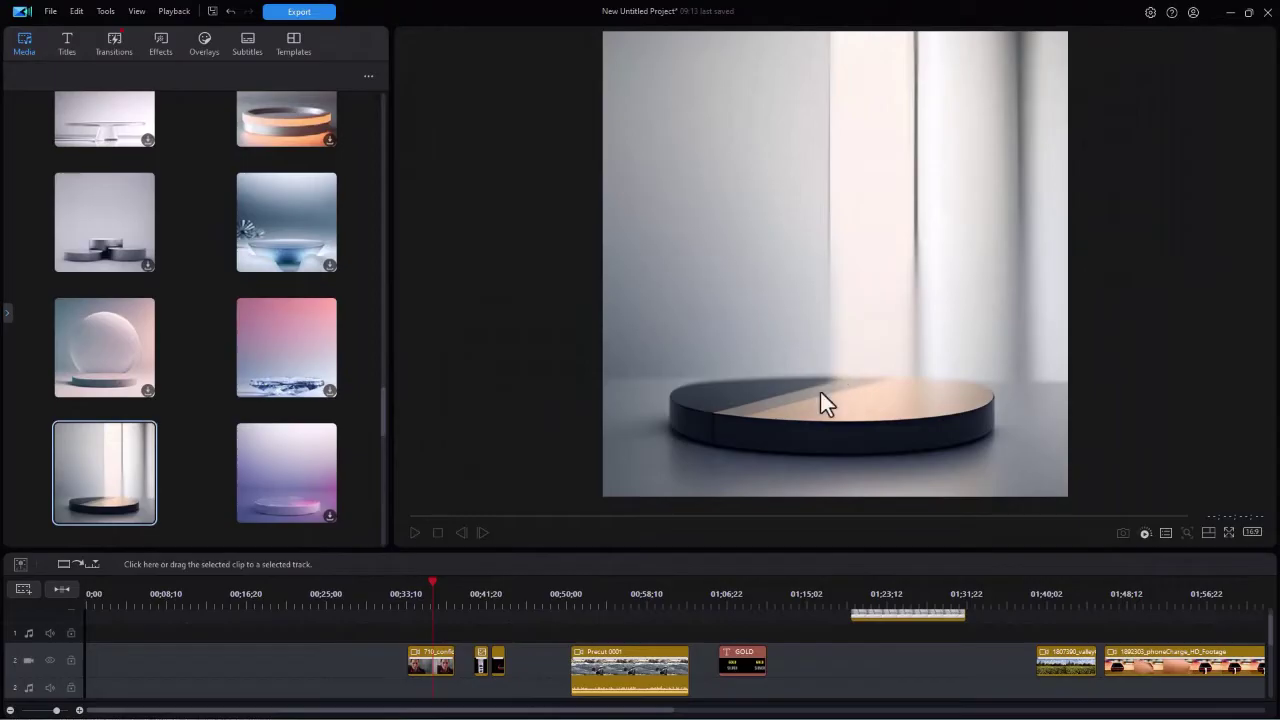
- Replace the track-1 clip with the podium image and move the playhead to about 01;23;12
drag(160, 500, 860, 642)
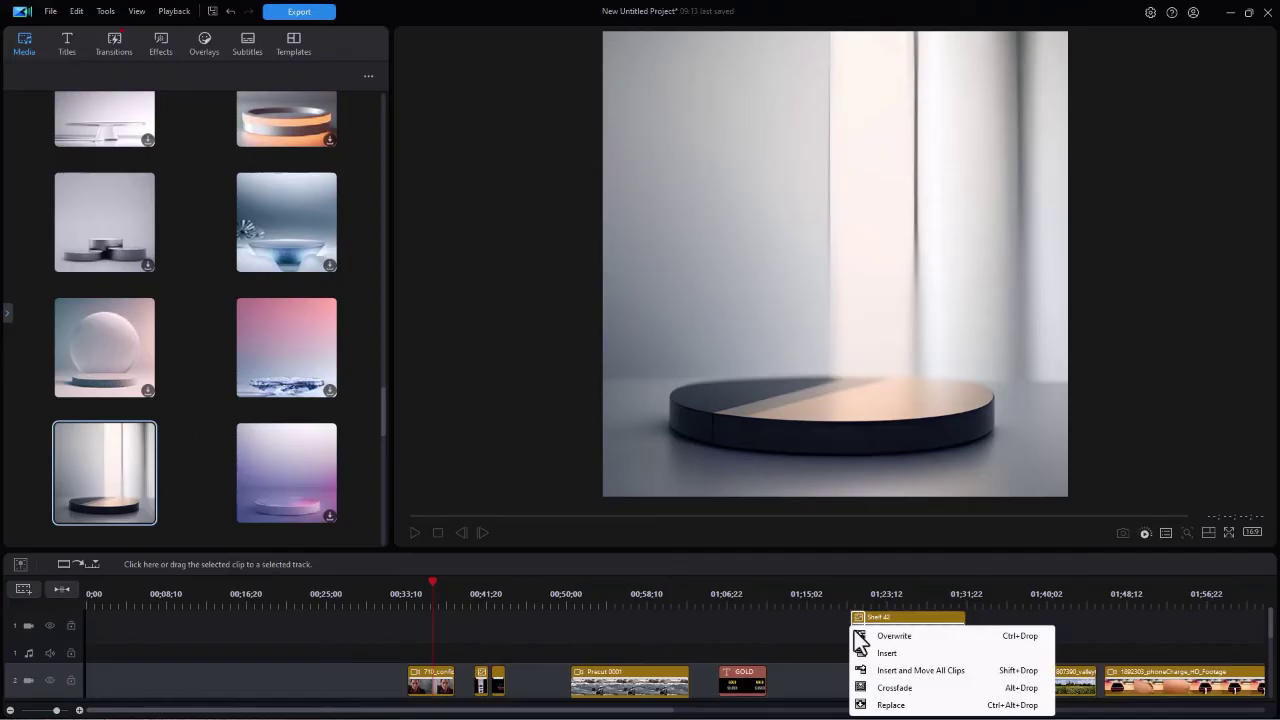
click(893, 705)
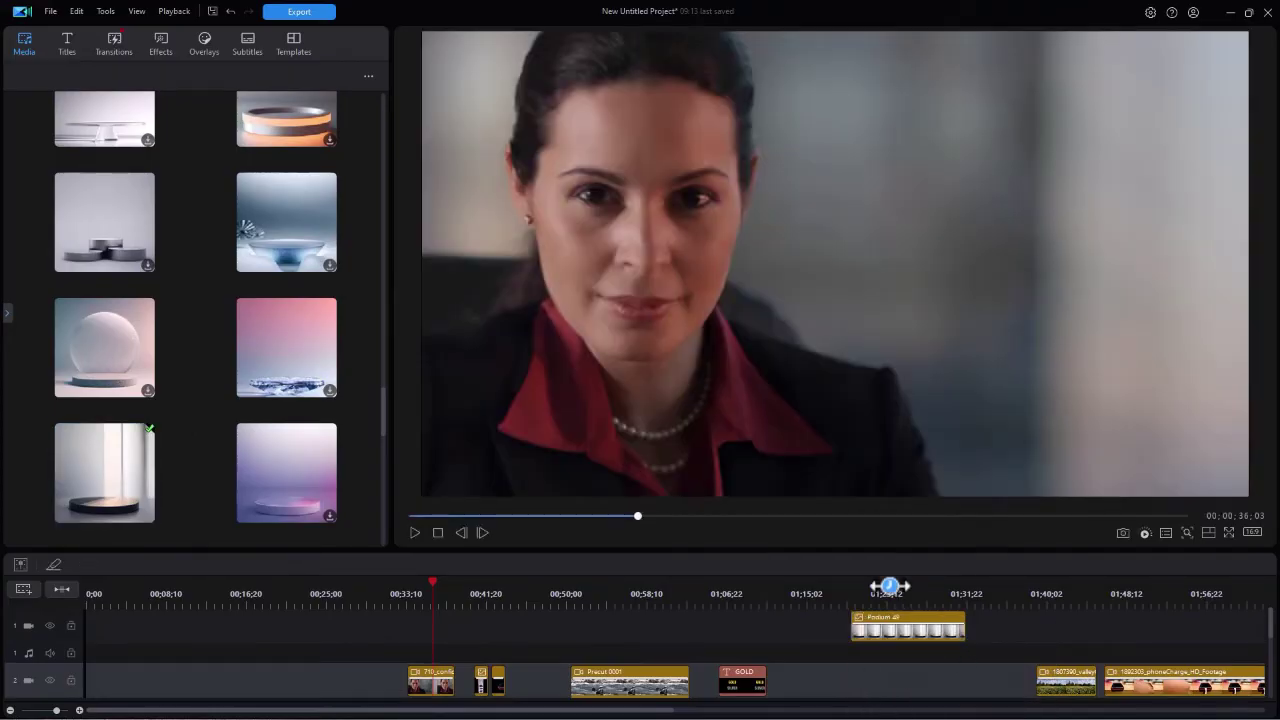
click(882, 596)
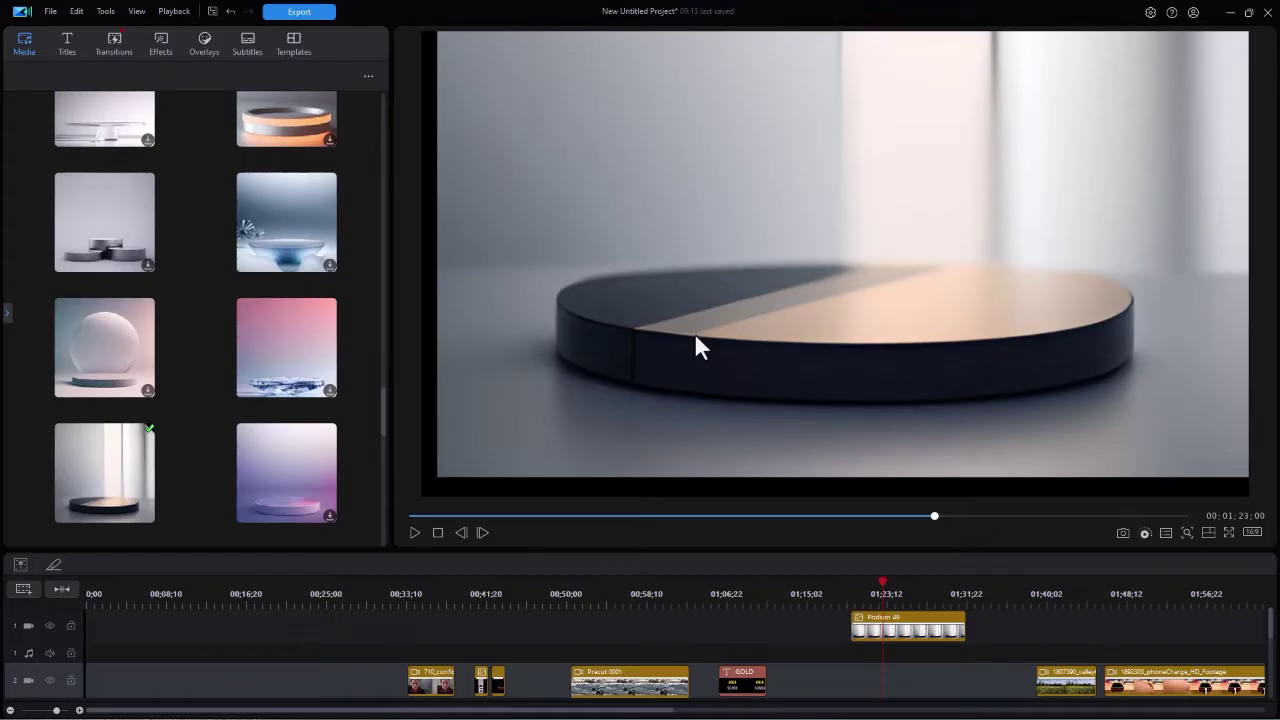
click(733, 284)
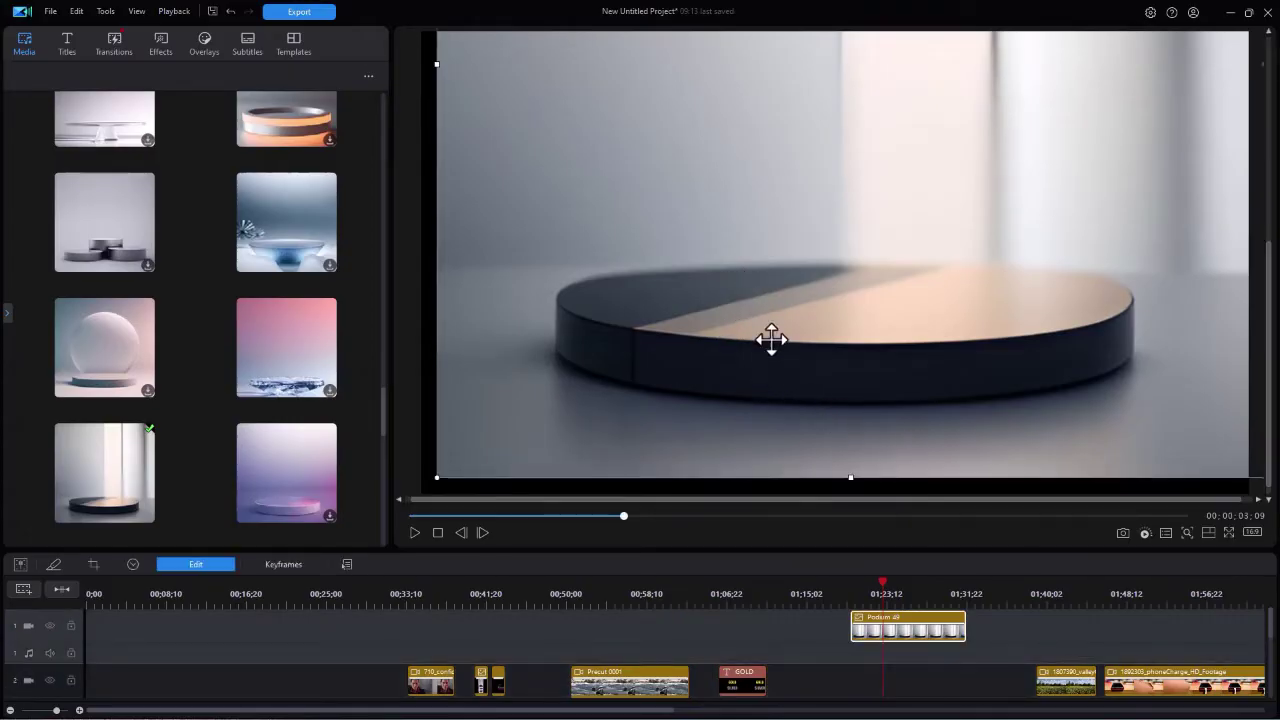
- Drag the podium image in the preview until its dark round stand sits near the frame bottom
drag(769, 338, 735, 668)
drag(734, 403, 758, 449)
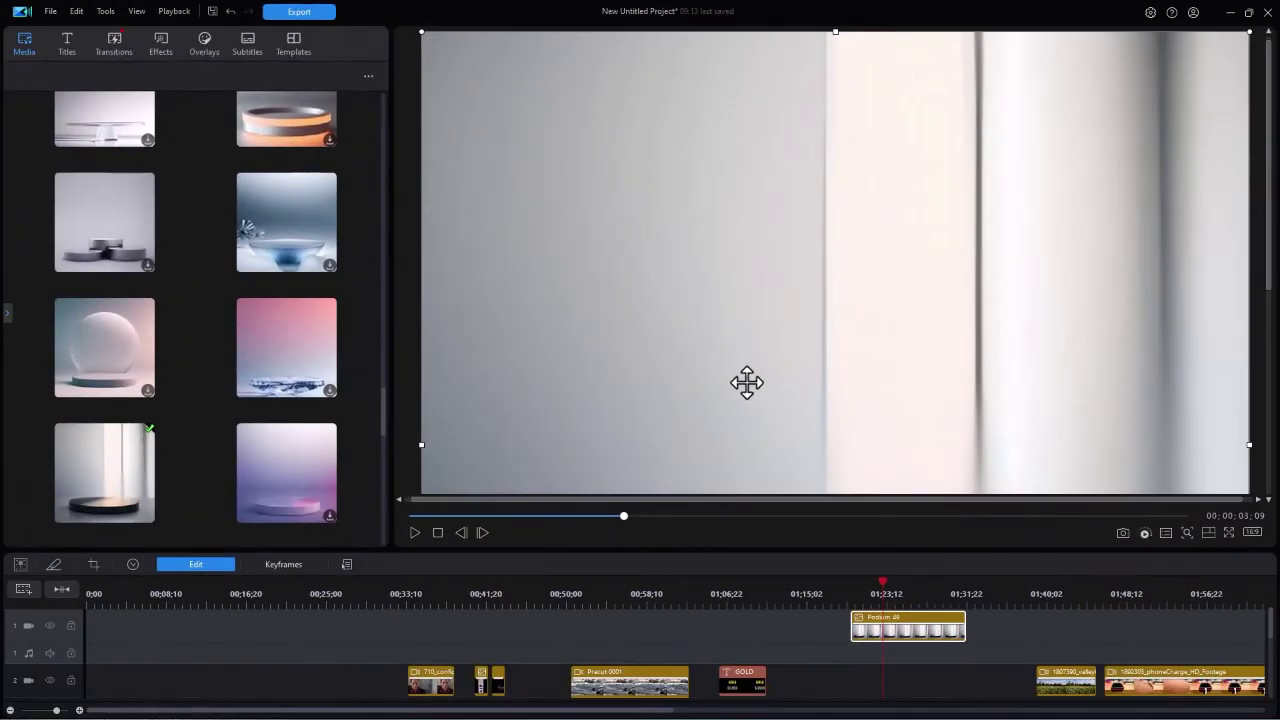
mouse_move(737, 370)
mouse_down()
mouse_move(651, 377)
mouse_move(783, 374)
mouse_move(671, 386)
mouse_move(710, 397)
mouse_move(751, 380)
mouse_move(740, 379)
mouse_up()
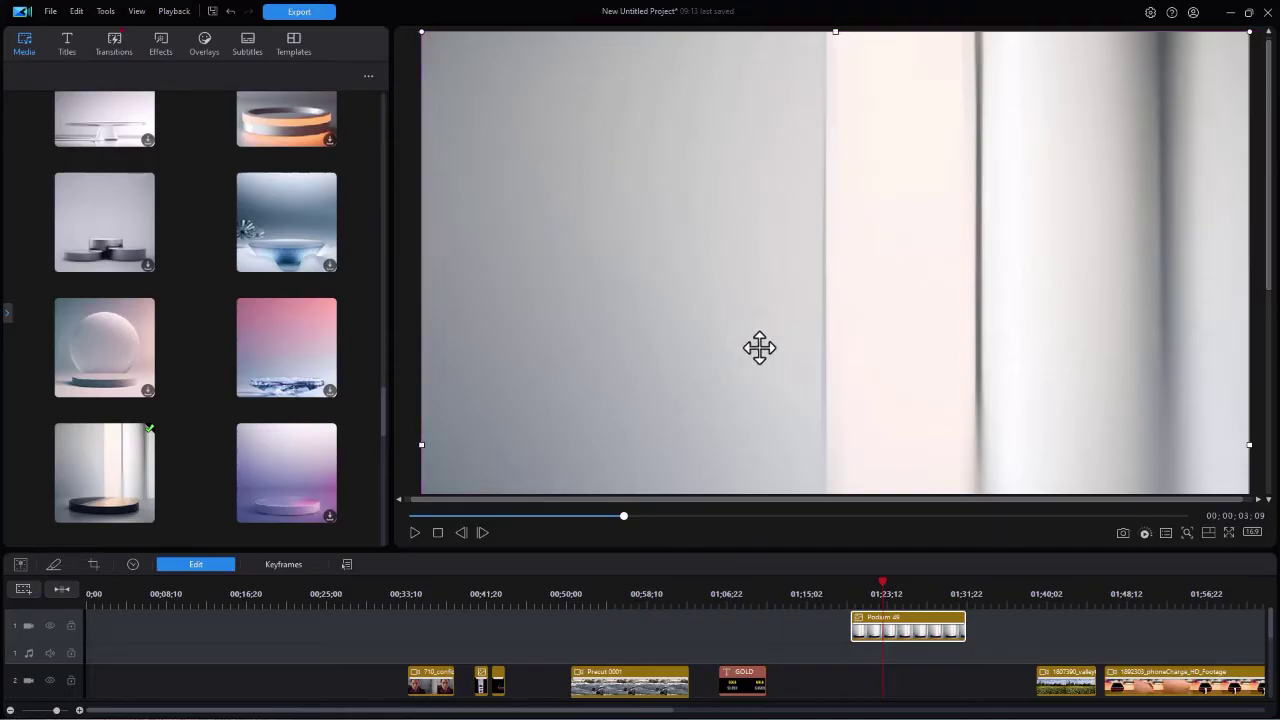
drag(759, 347, 766, 157)
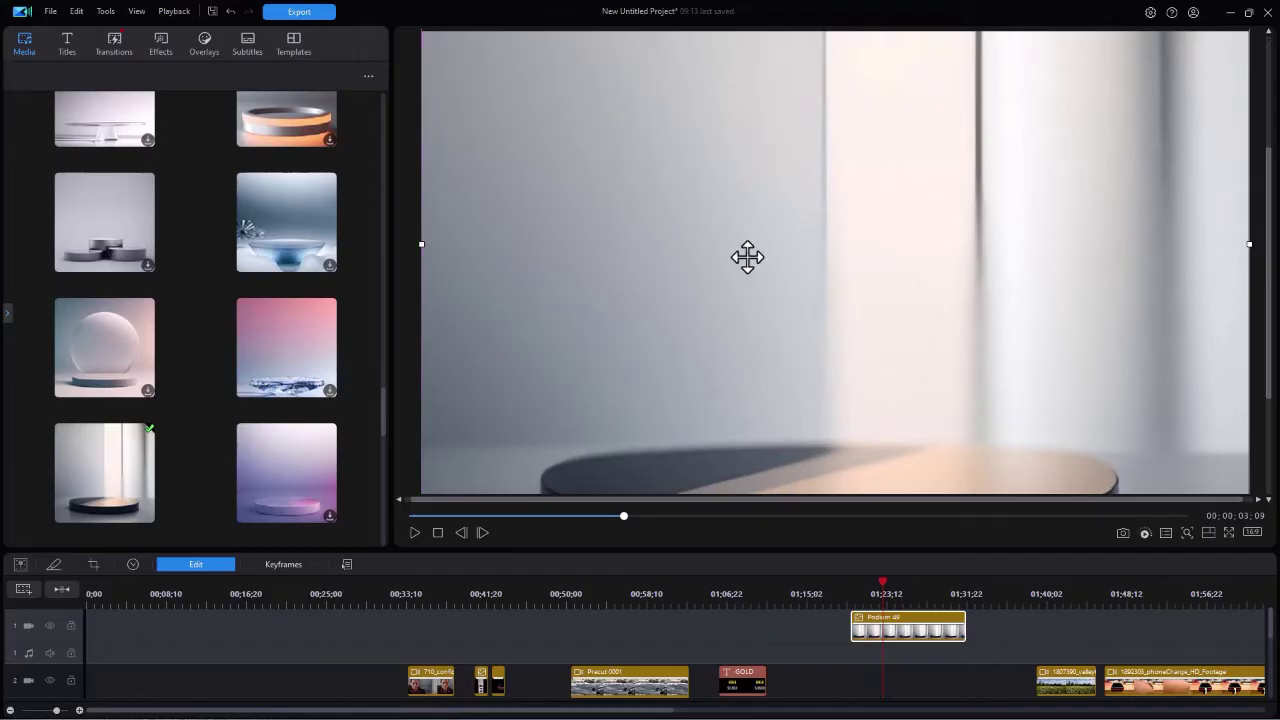
drag(747, 257, 740, 151)
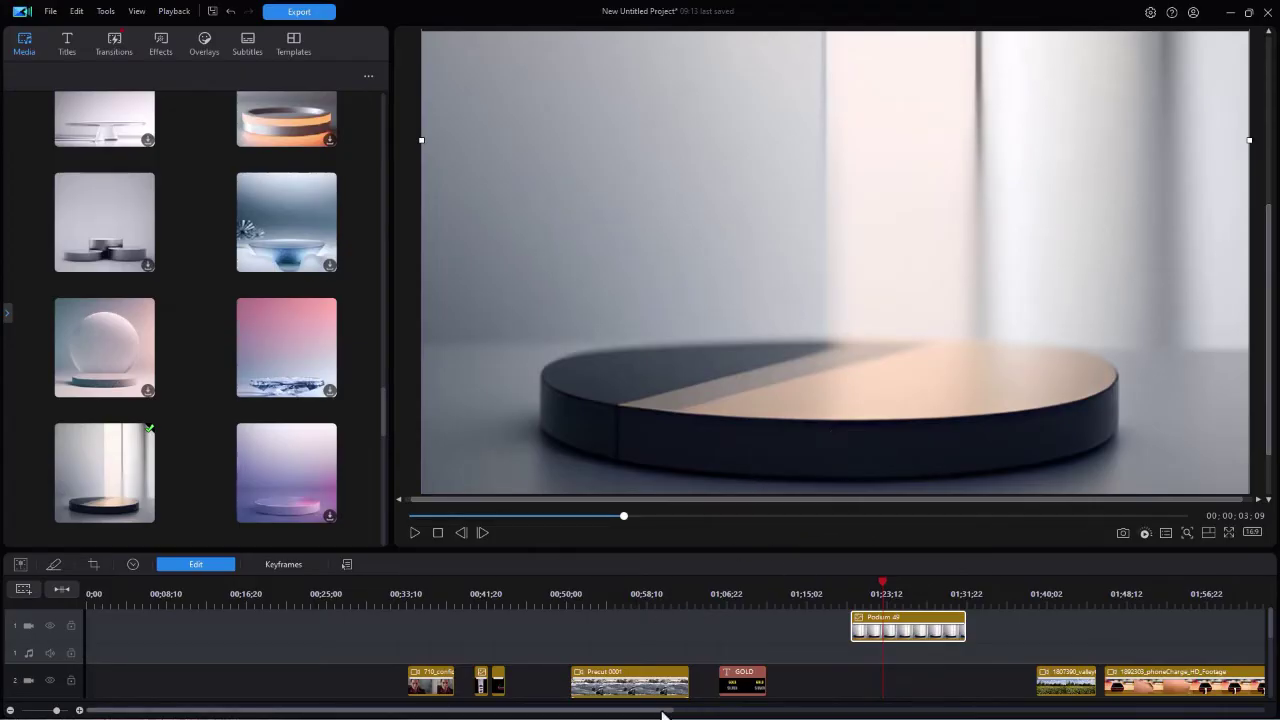
click(740, 684)
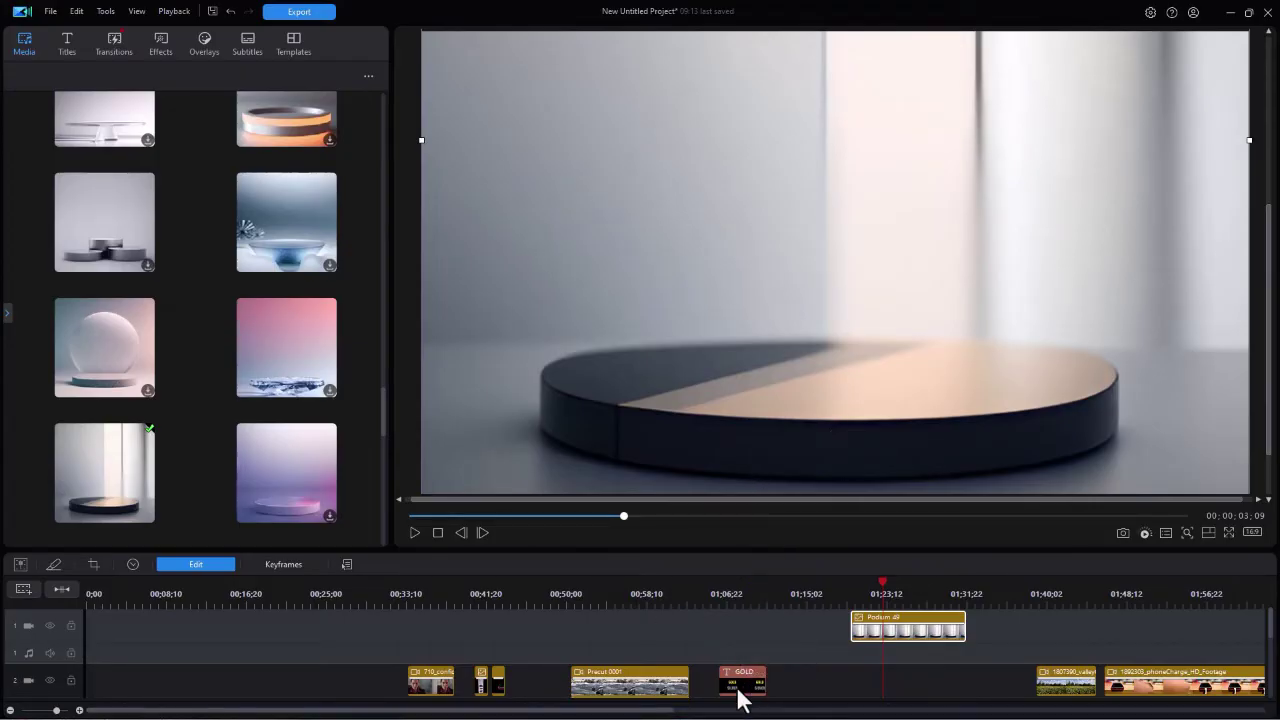
- Move the GOLD title clip down to track 3 and slide it earlier to around 01:07
drag(742, 657, 862, 697)
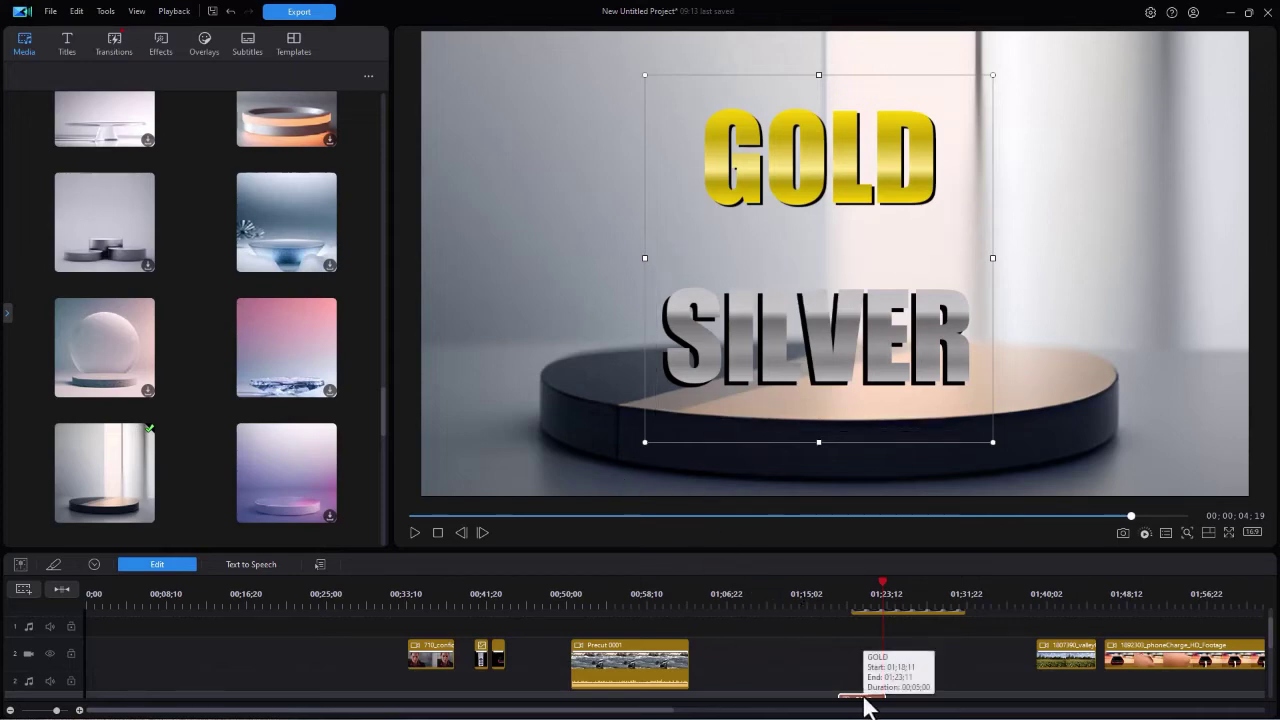
drag(865, 705, 760, 654)
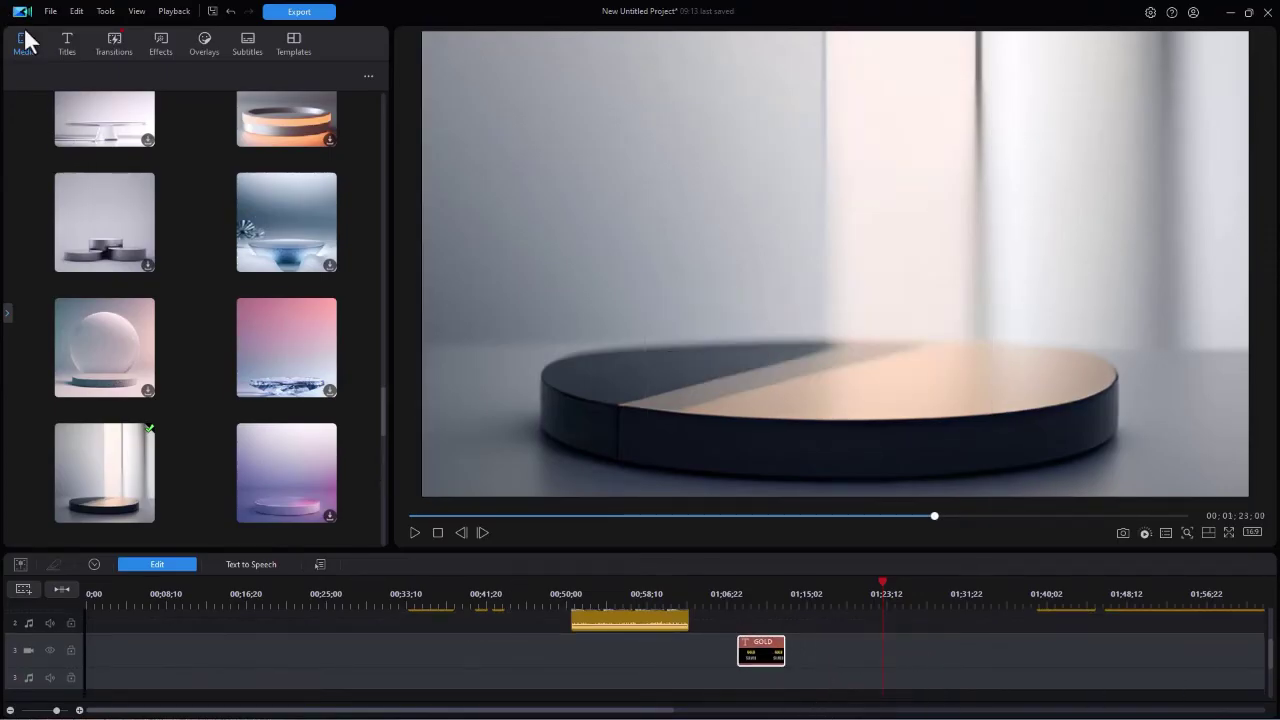
- Add the Logitech box photo from My Media at about 01:23 and rotate it horizontal
click(33, 52)
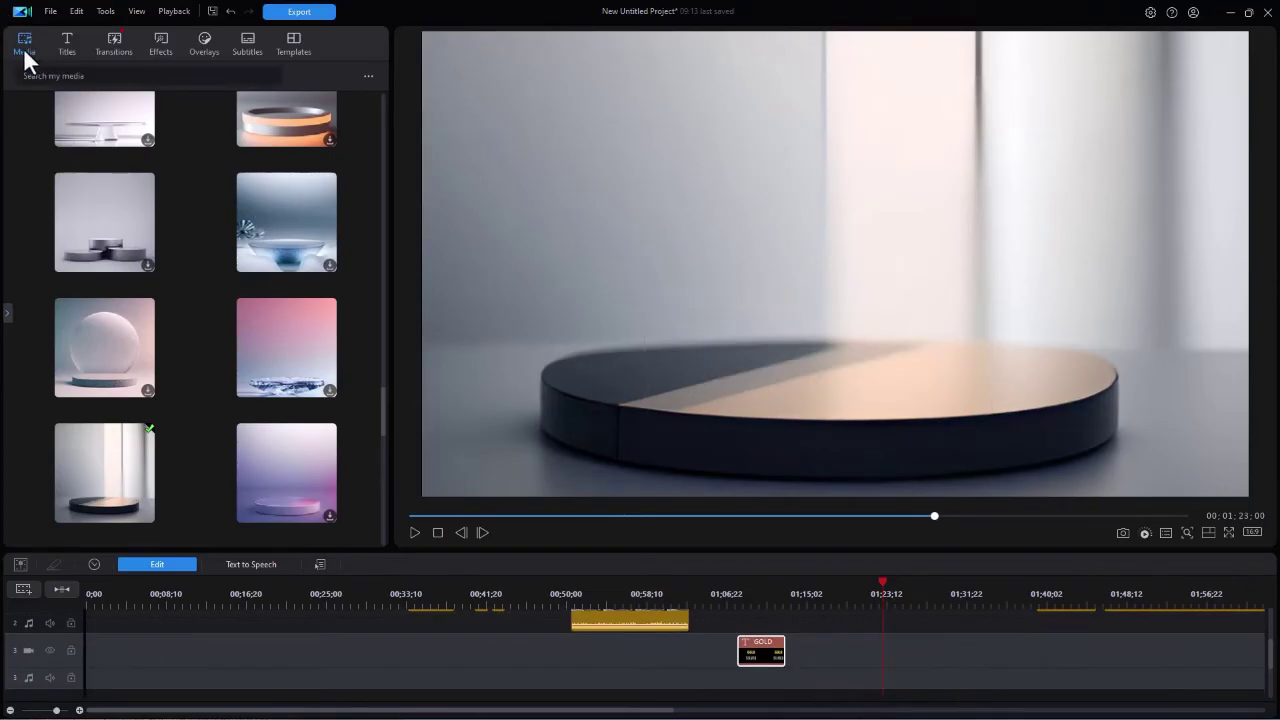
click(8, 316)
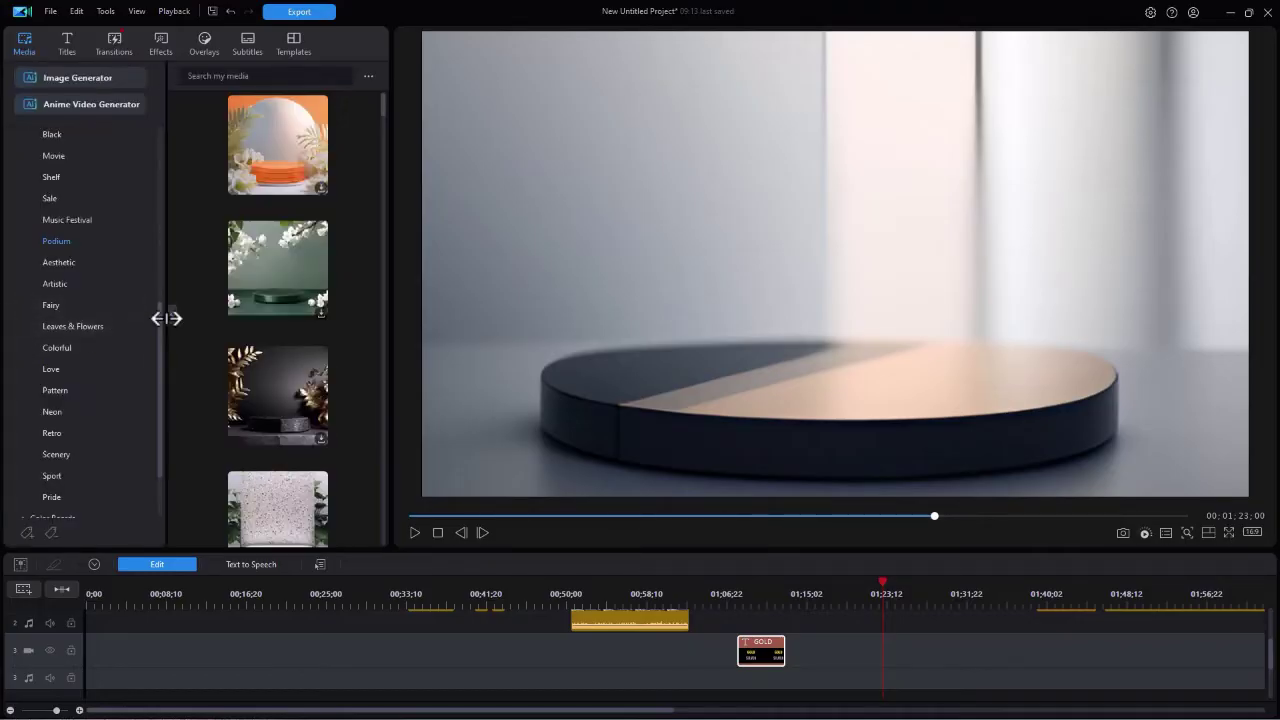
drag(163, 317, 147, 240)
click(61, 131)
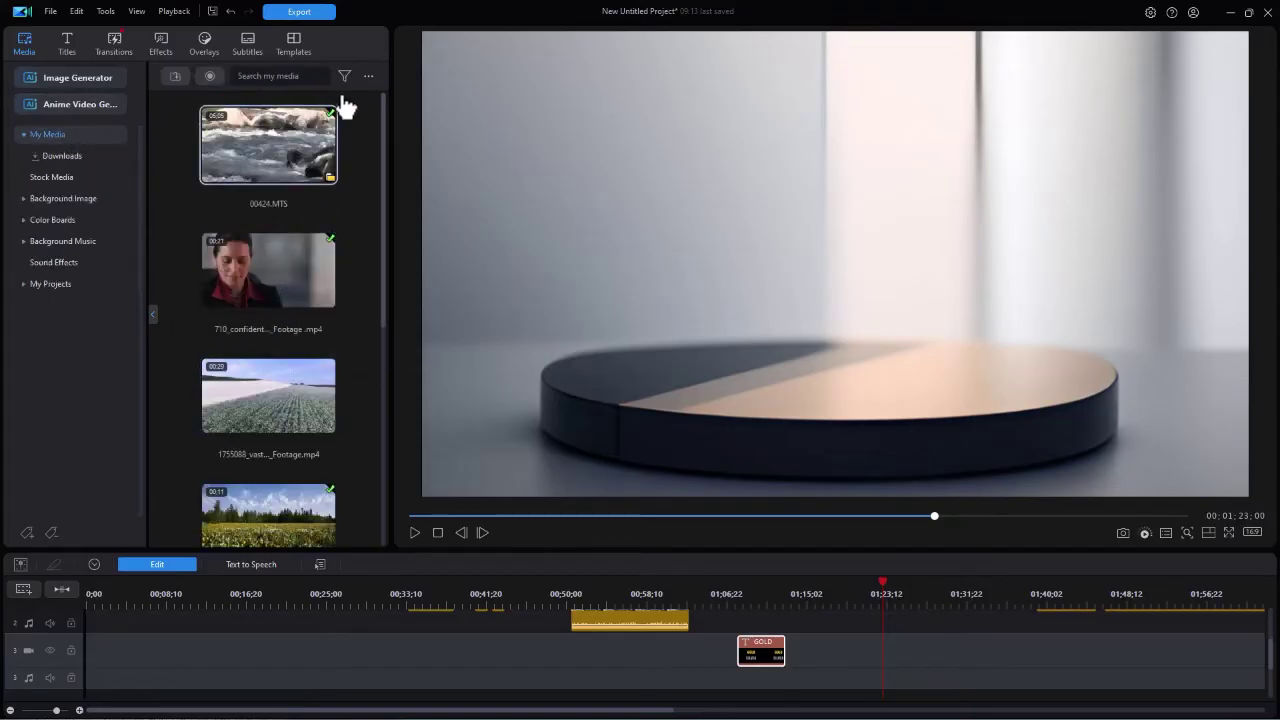
click(369, 79)
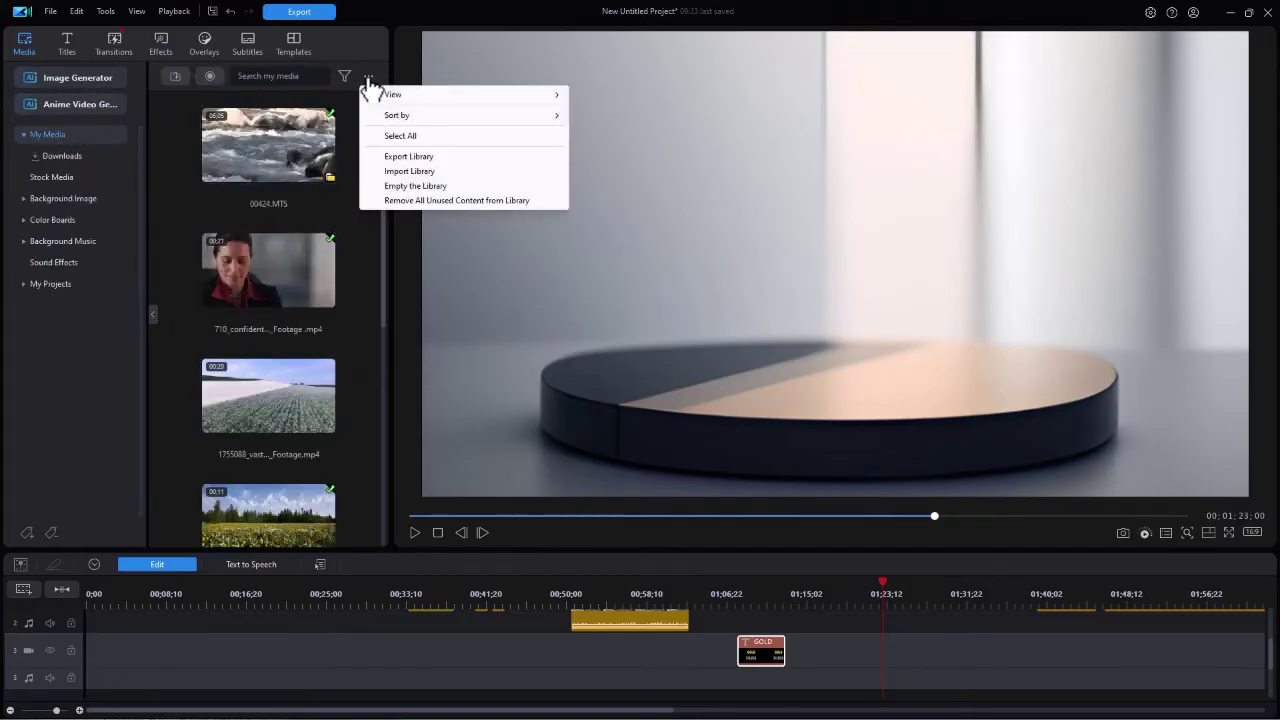
click(400, 135)
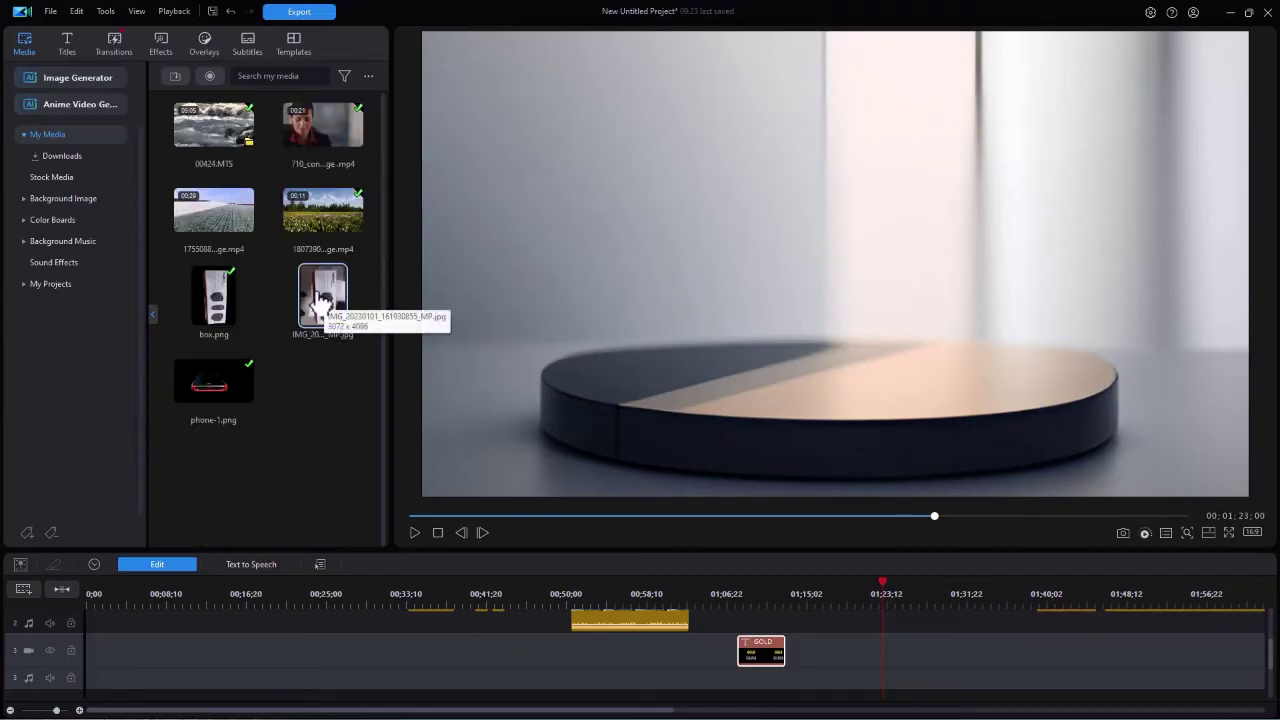
drag(320, 300, 885, 655)
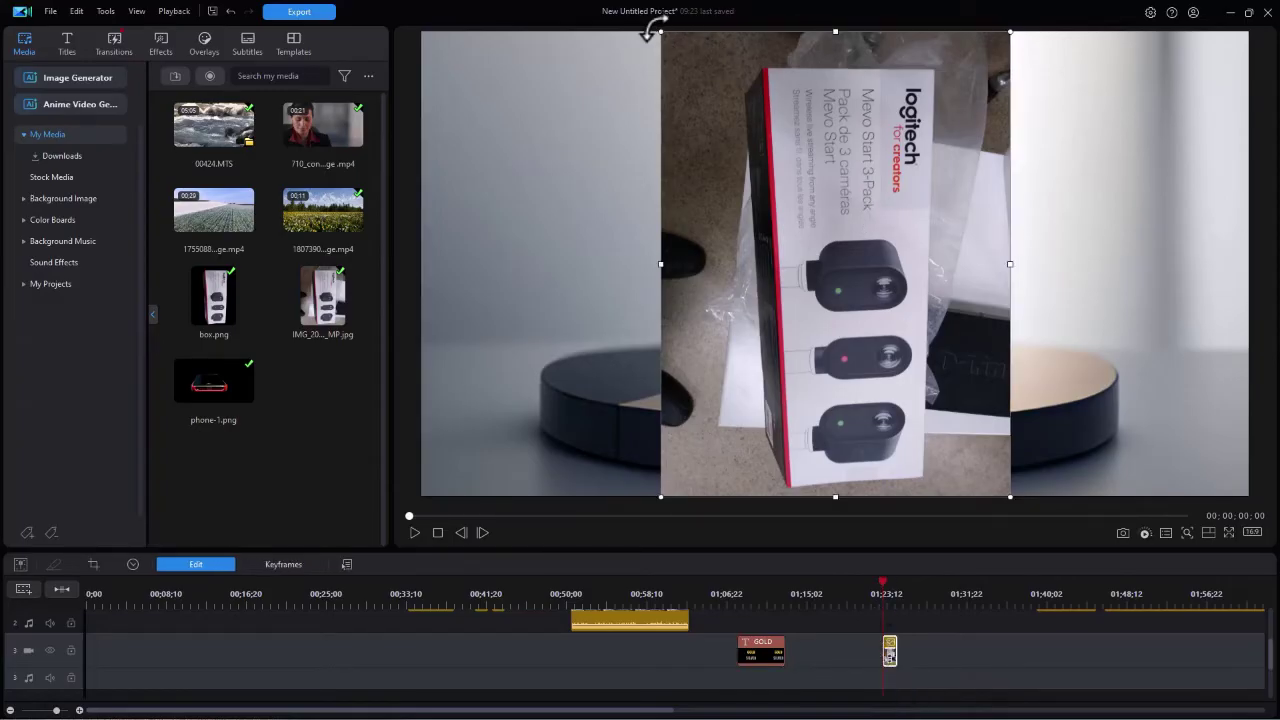
drag(652, 28, 661, 378)
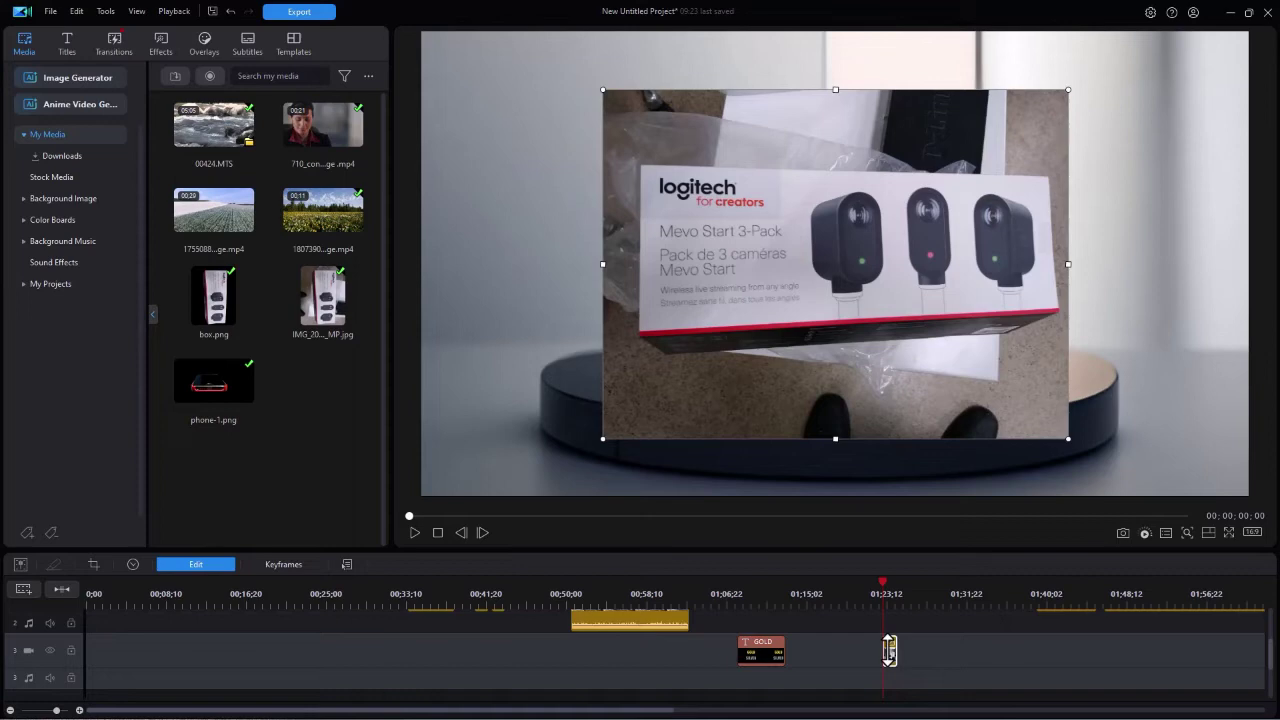
- Swap the box photo for the cut-out box.png, turned on its side and resting on the podium
key(Delete)
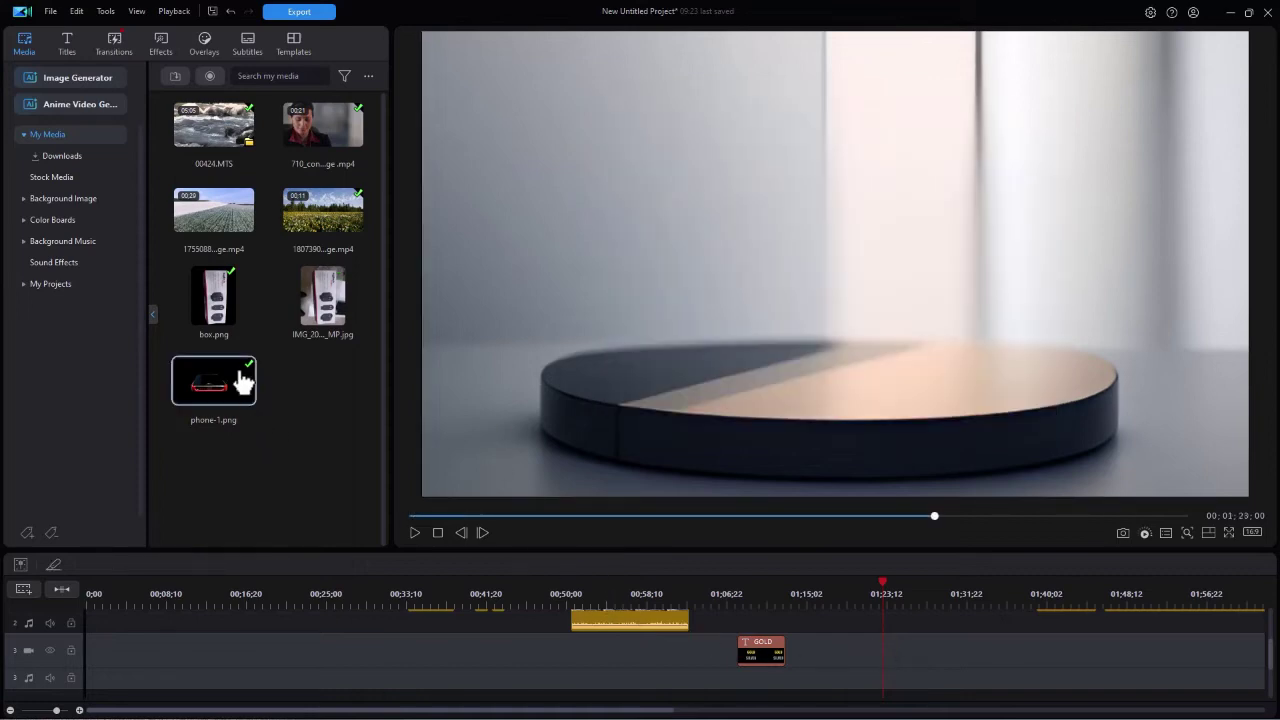
drag(230, 318, 887, 660)
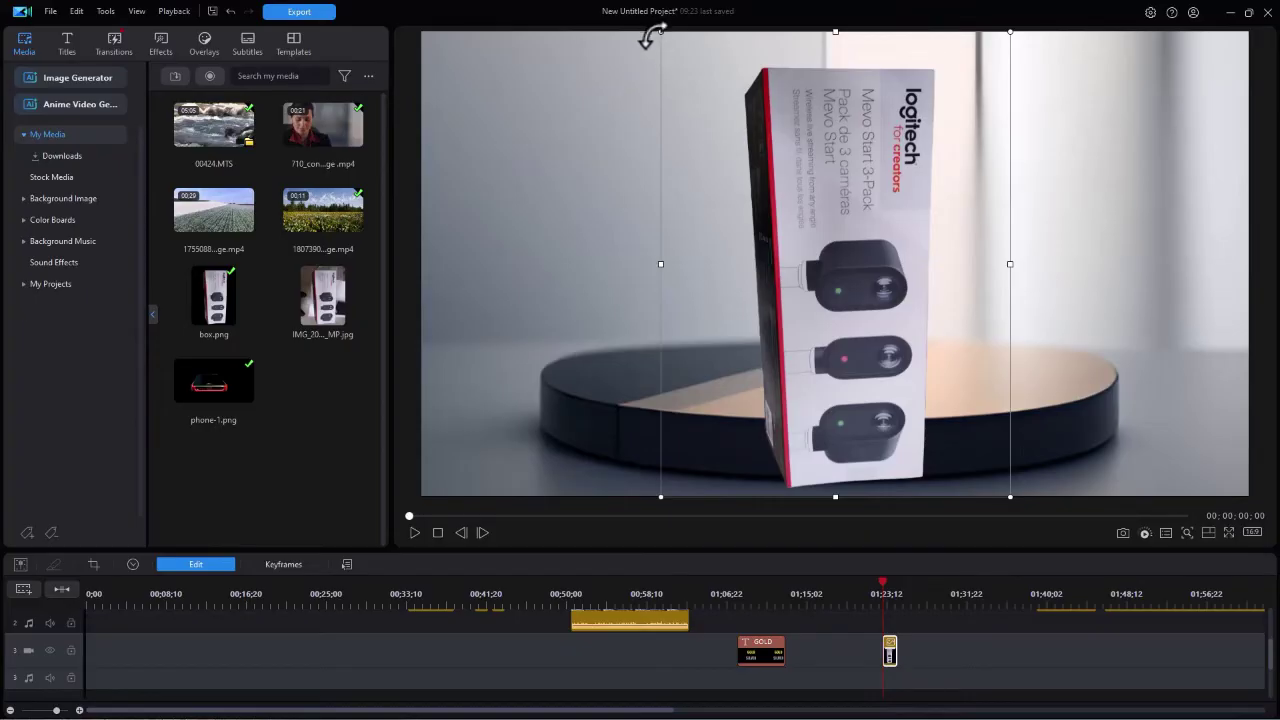
drag(651, 37, 623, 429)
drag(830, 230, 818, 267)
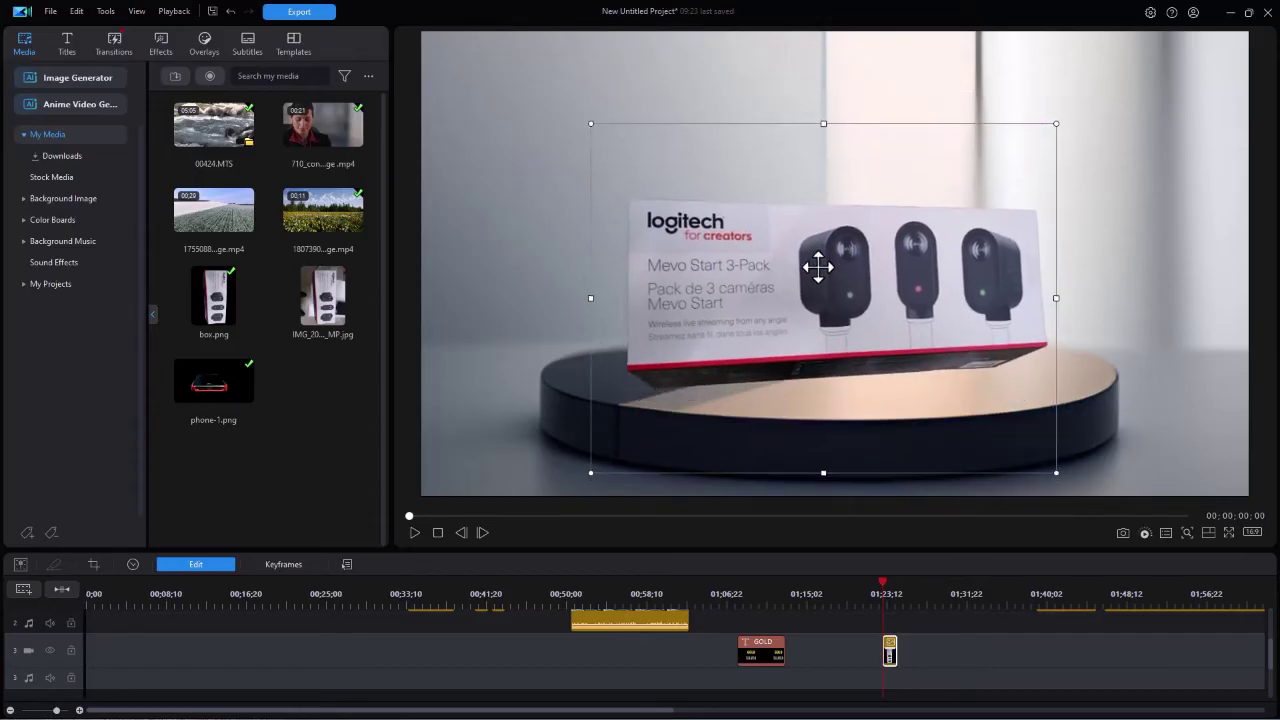
click(88, 199)
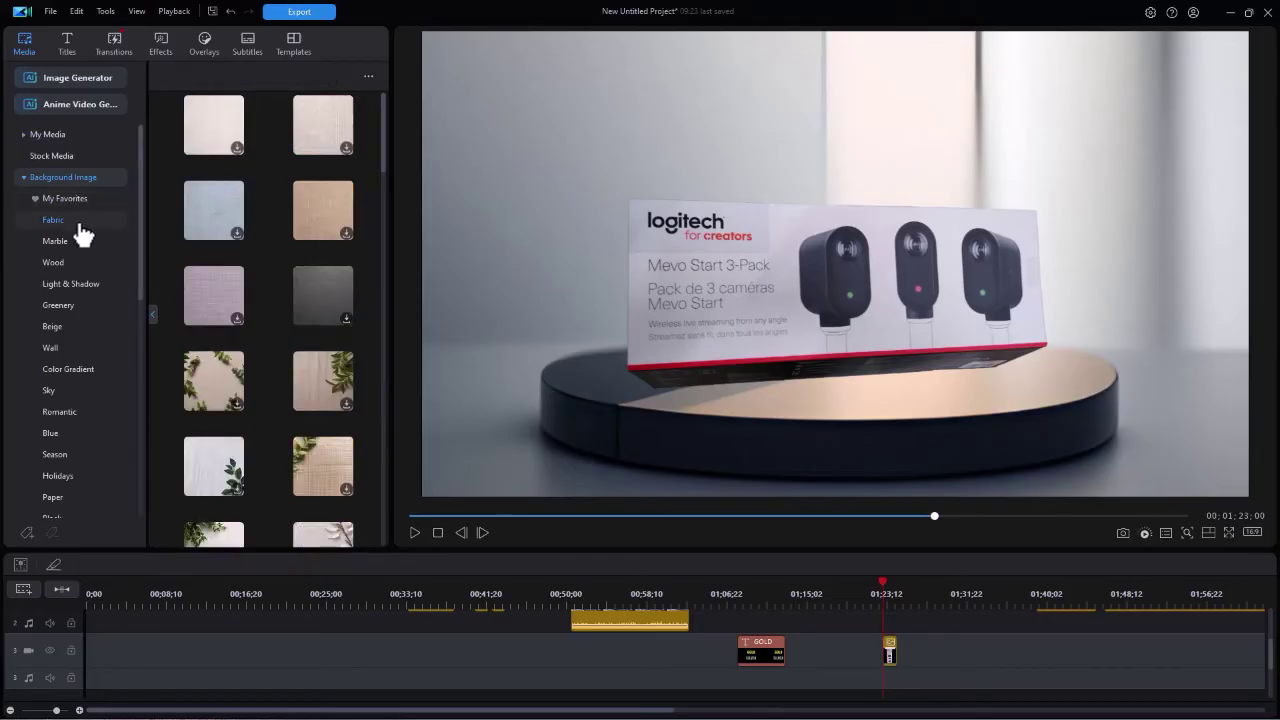
- Replace the track-1 podium with the dark grey Fabric 38 cloth background and shift it lower
drag(383, 146, 371, 398)
scroll(238, 327, up, 1)
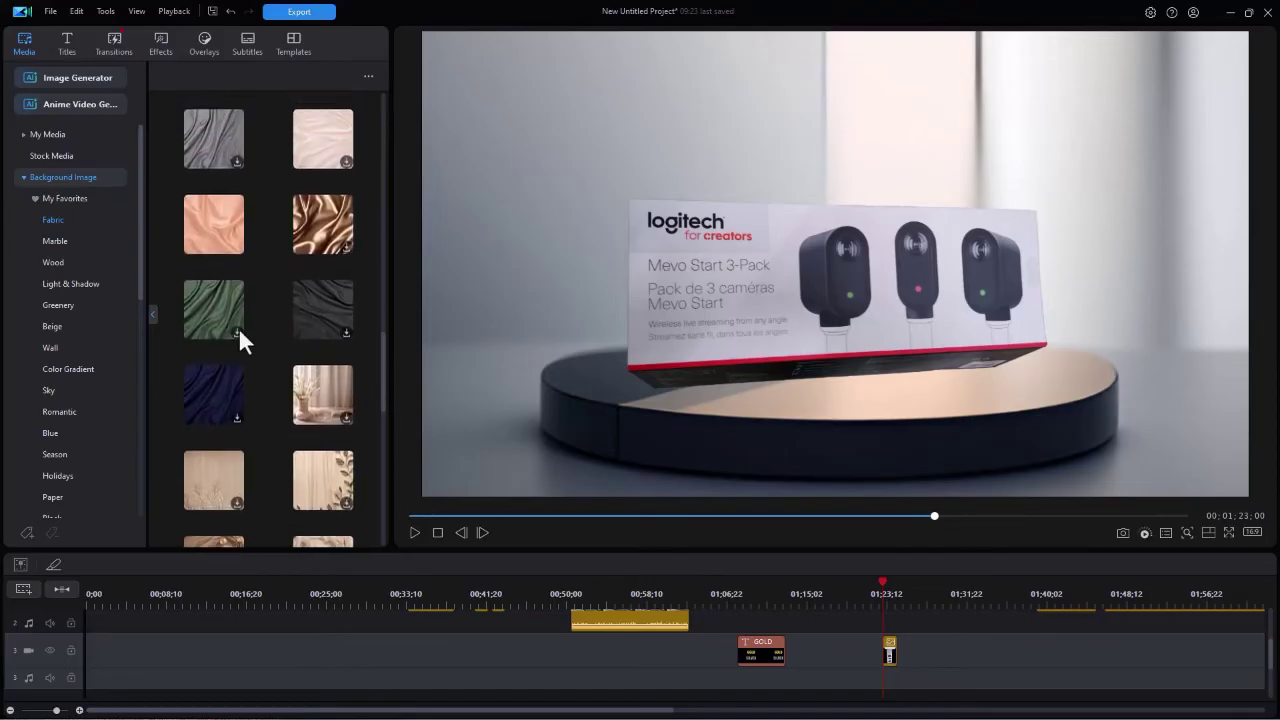
click(323, 318)
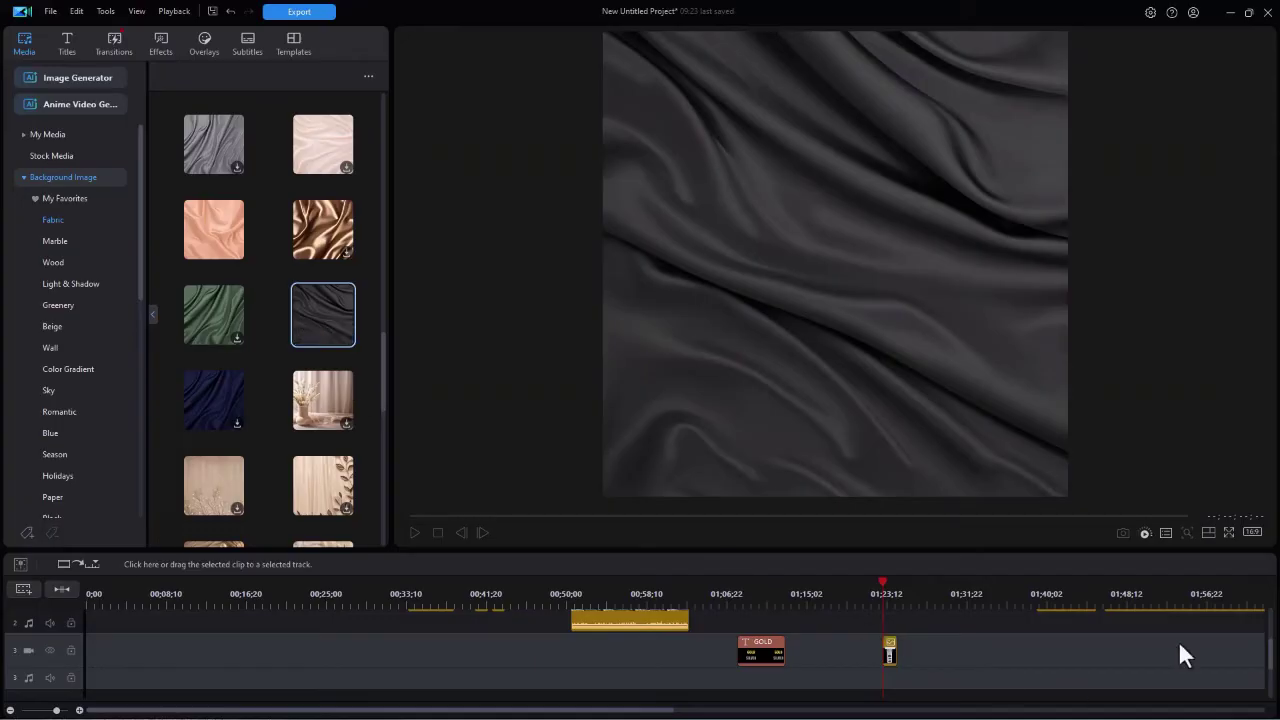
drag(1274, 662, 1268, 628)
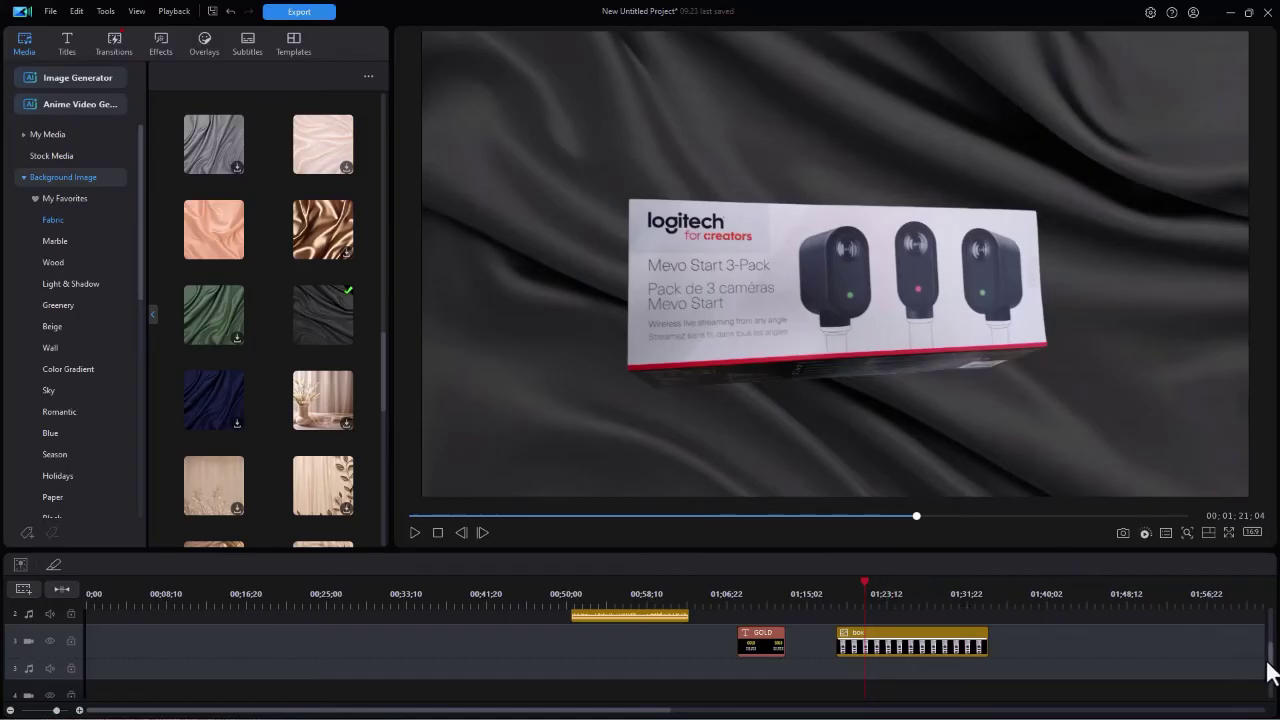
drag(1272, 670, 1274, 630)
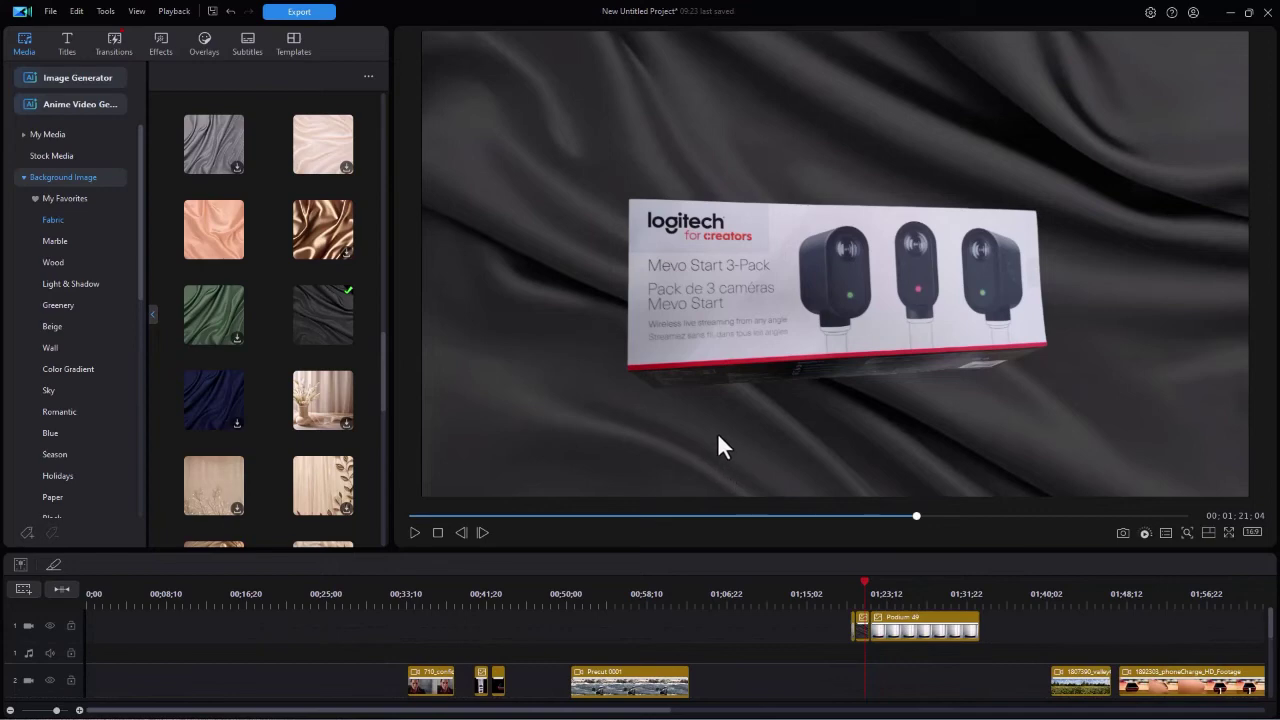
click(874, 632)
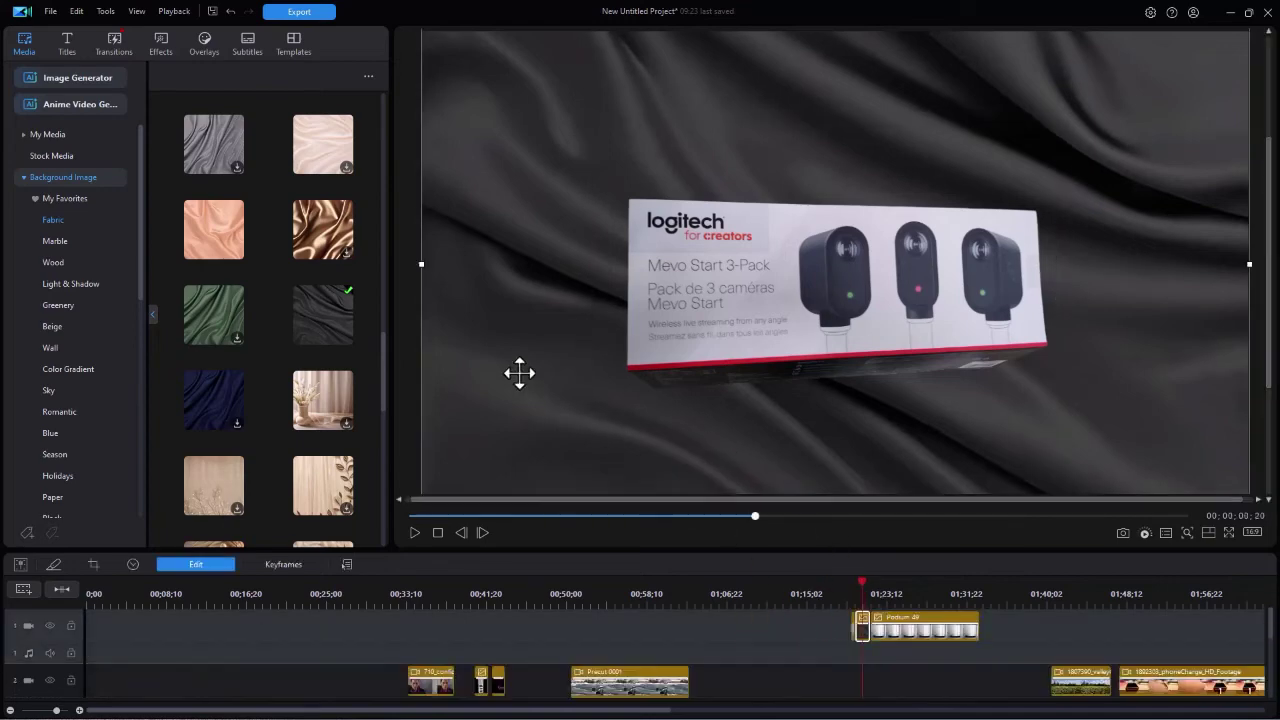
drag(519, 373, 517, 320)
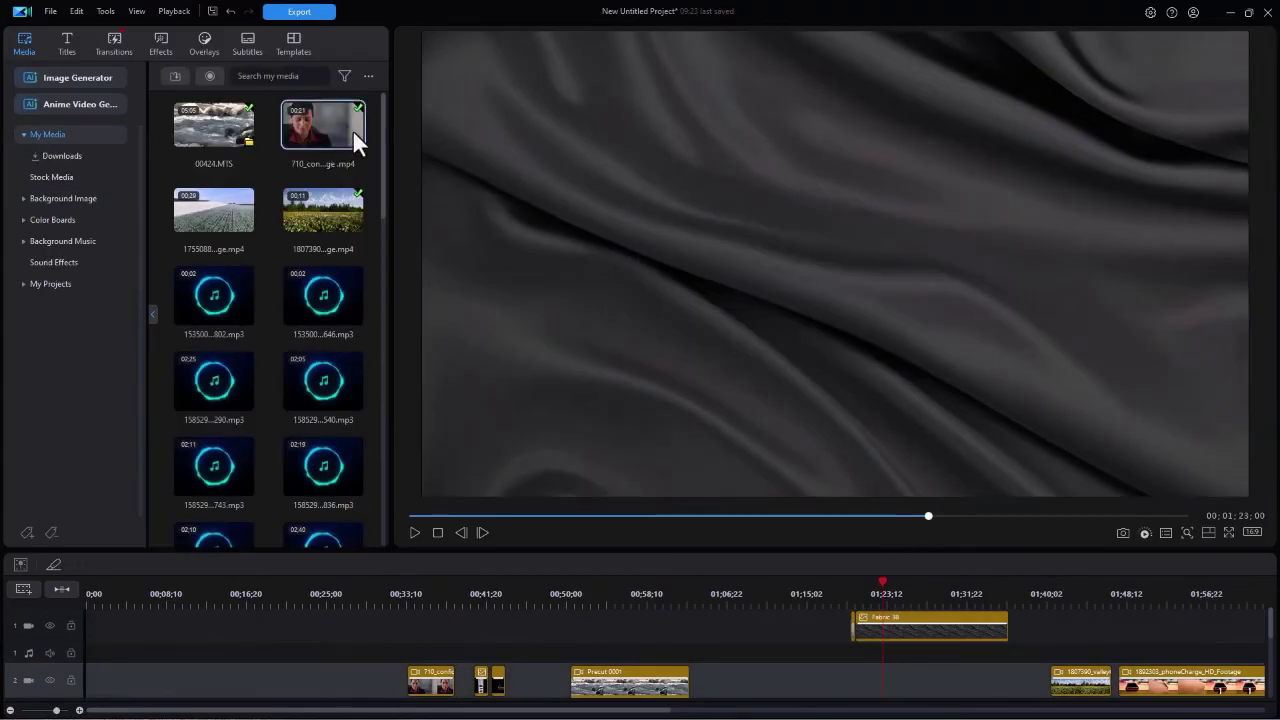
- Add the businesswoman talking clip to track 2, trimmed to fit the gap
drag(329, 129, 870, 679)
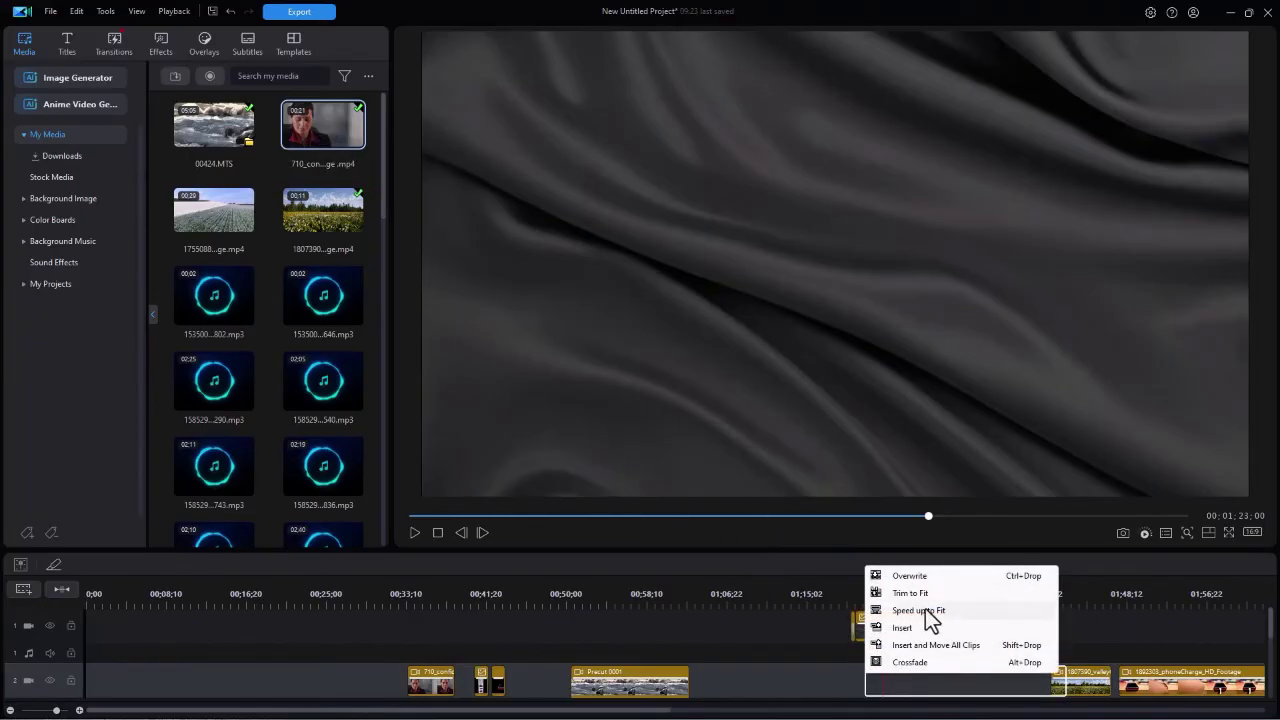
click(912, 592)
click(918, 690)
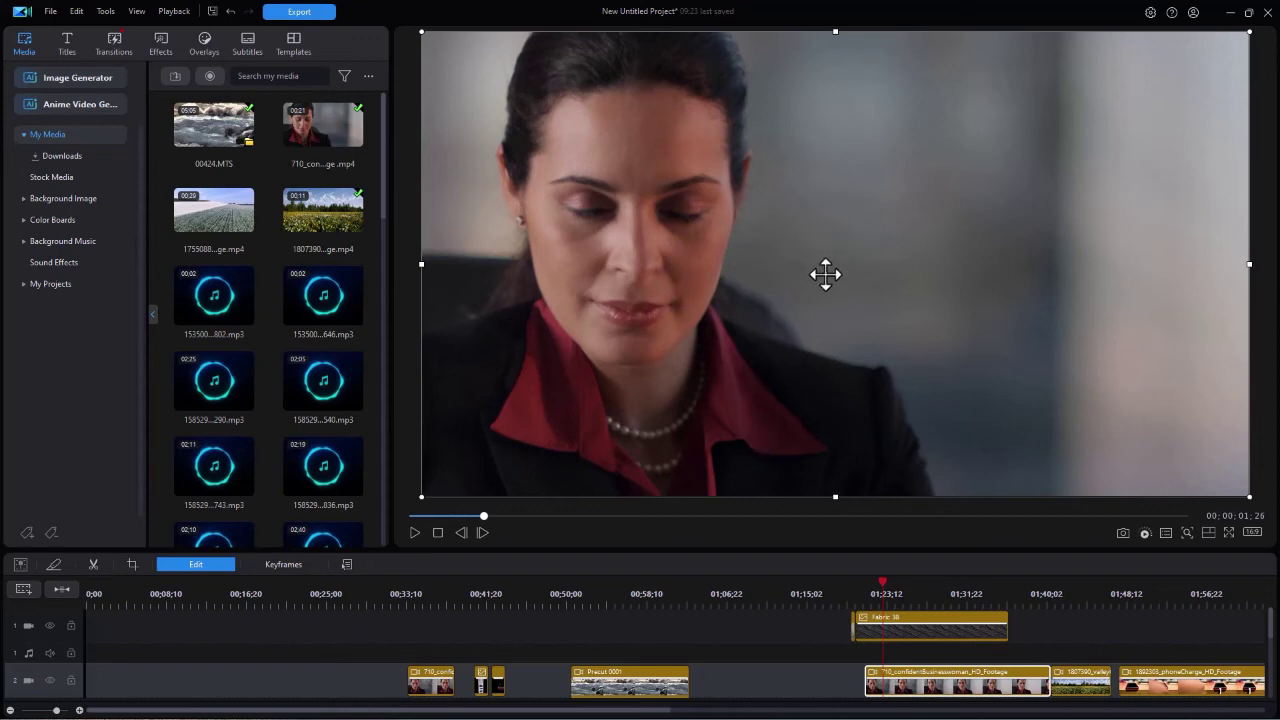
- Enable AI Background Remover on the businesswoman clip and play it back to check the cut-out
click(322, 243)
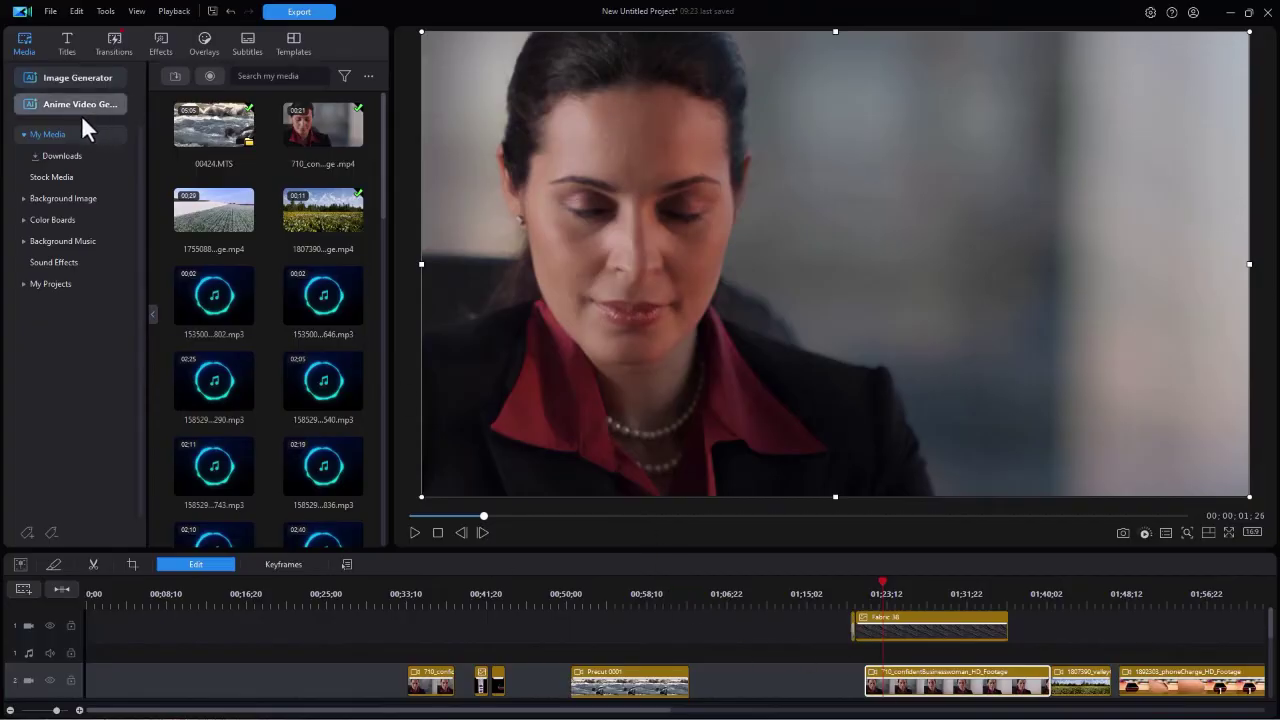
click(206, 568)
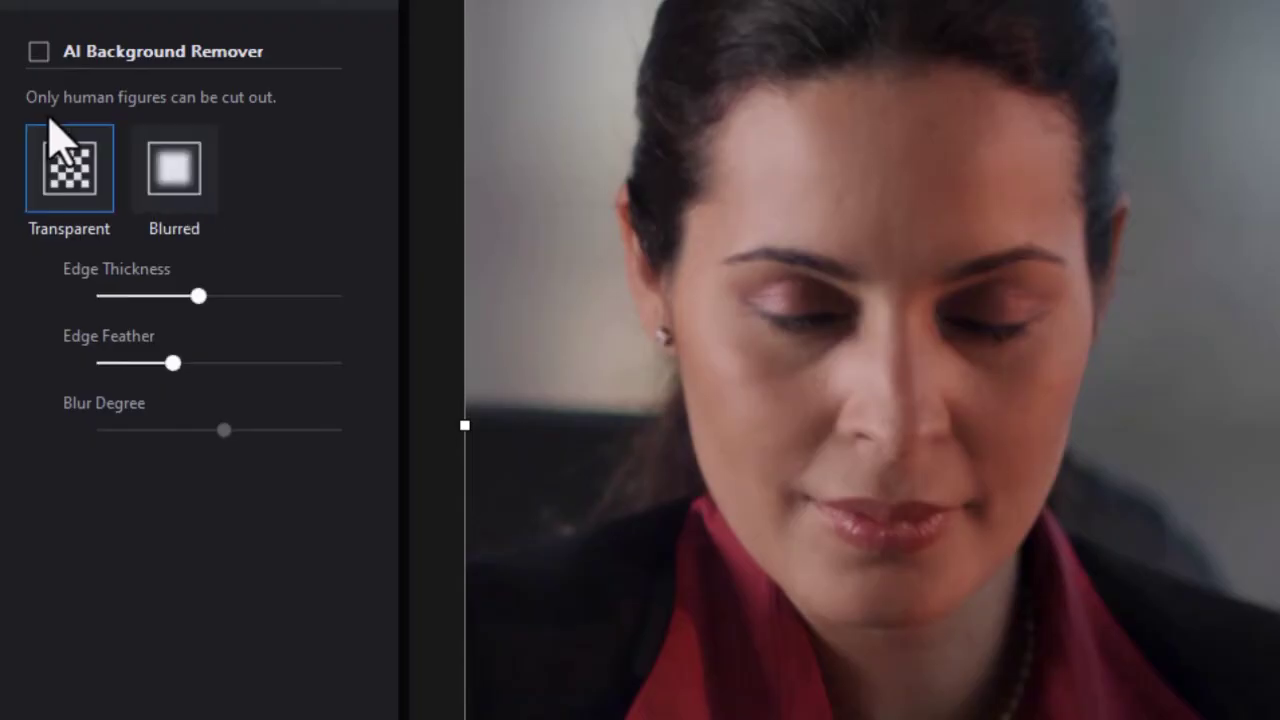
click(62, 162)
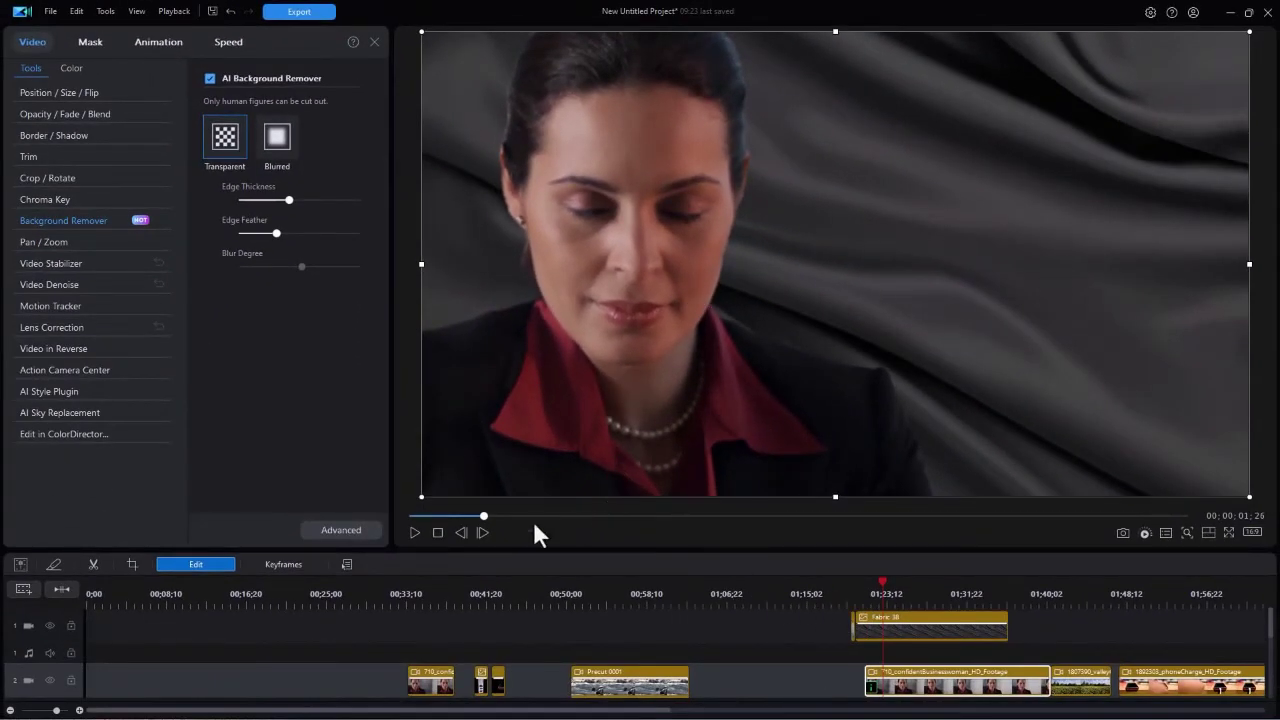
click(412, 533)
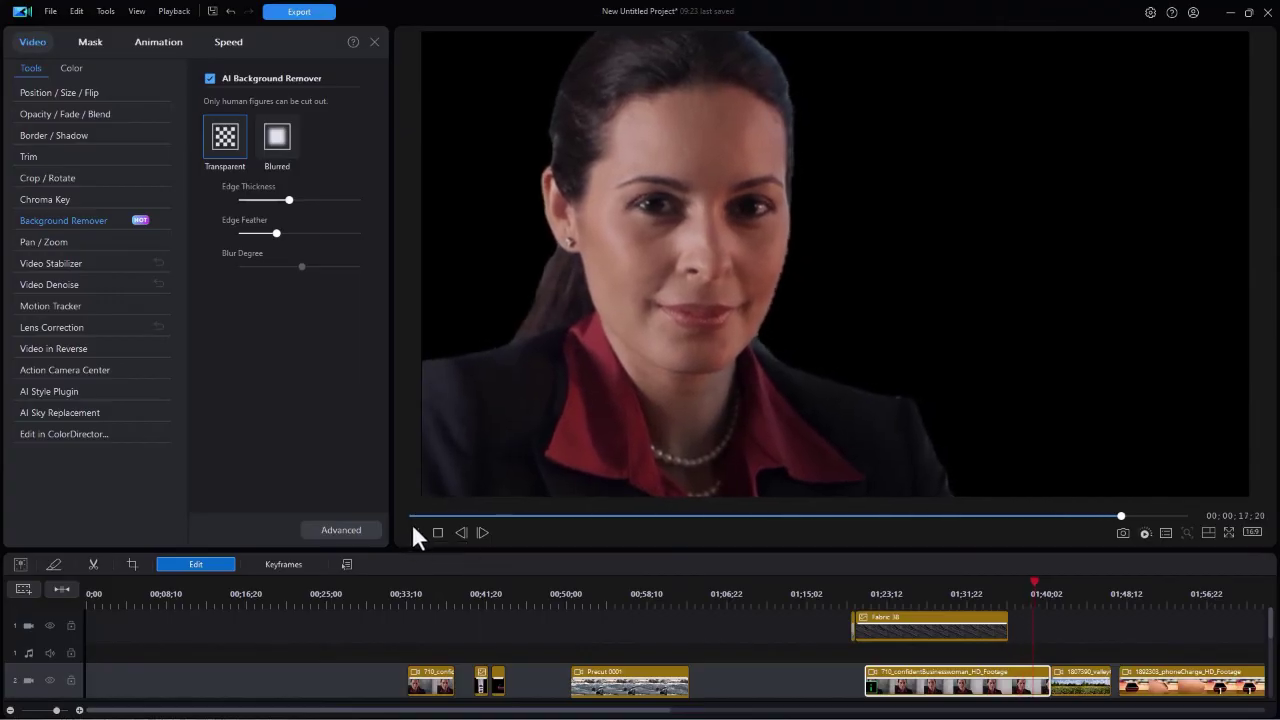
click(410, 530)
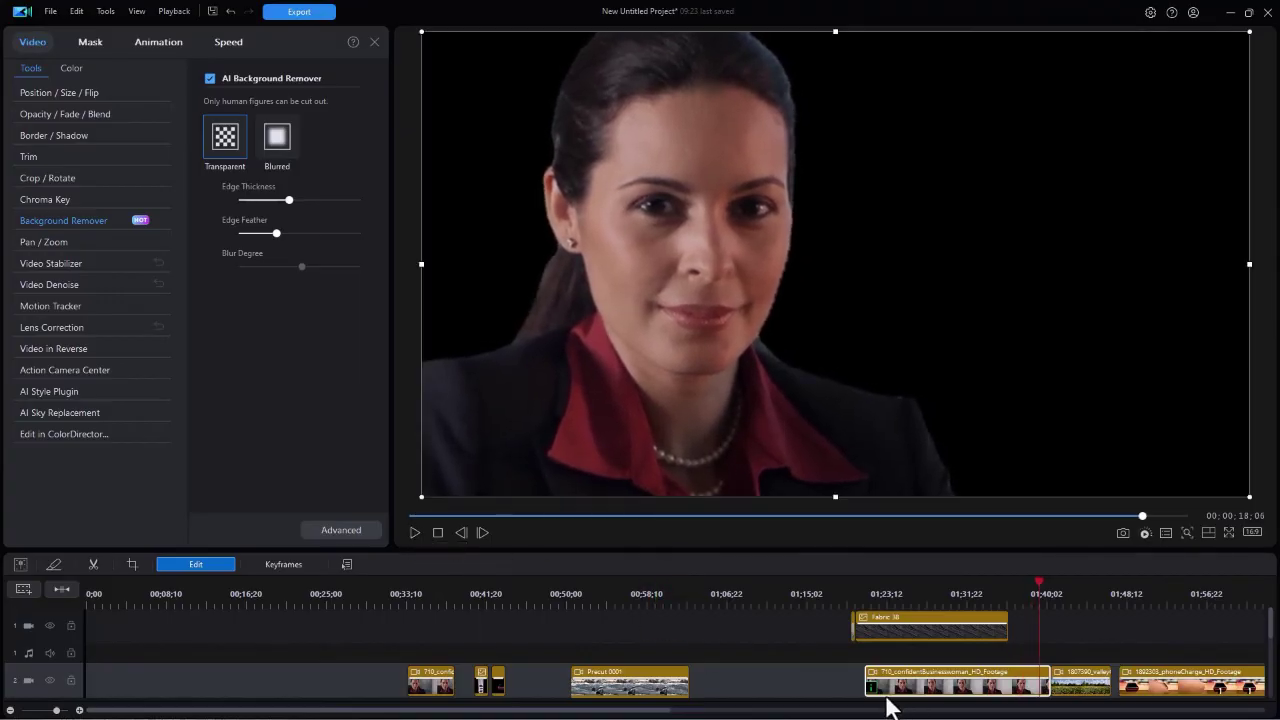
- Turn off AI Background Remover and shrink the businesswoman video to a smaller centred frame
click(209, 78)
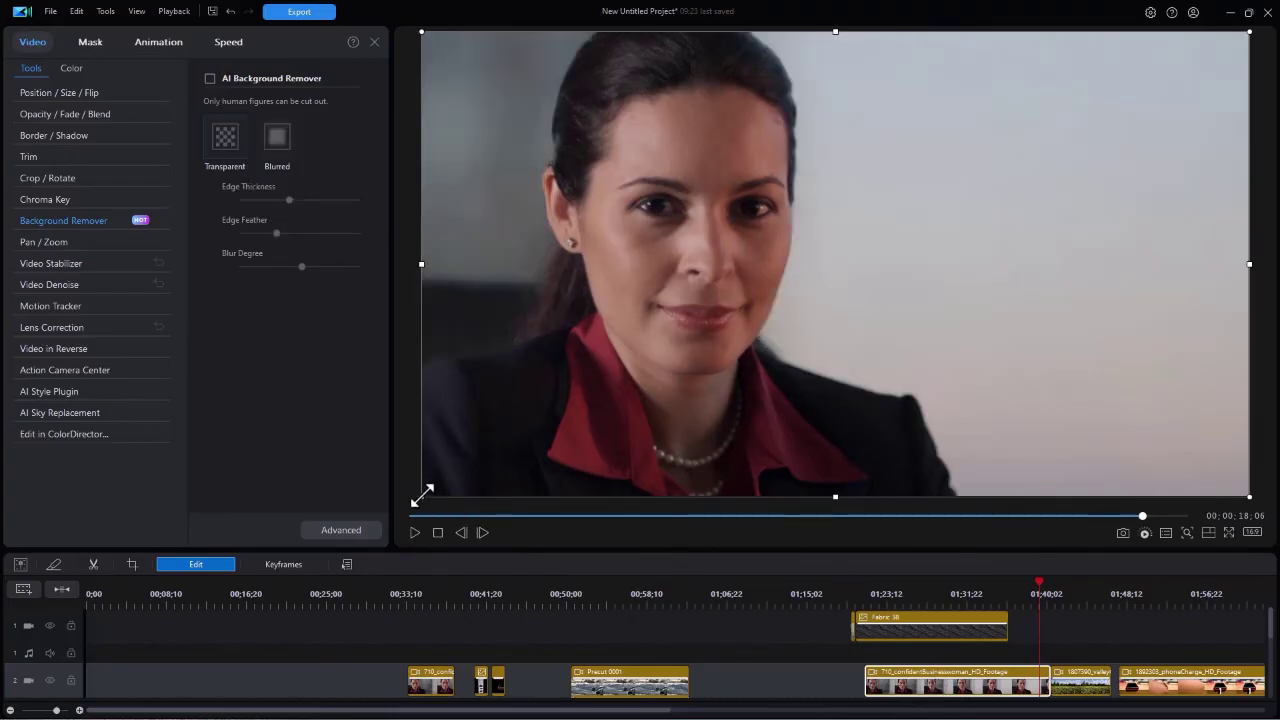
drag(421, 495, 734, 249)
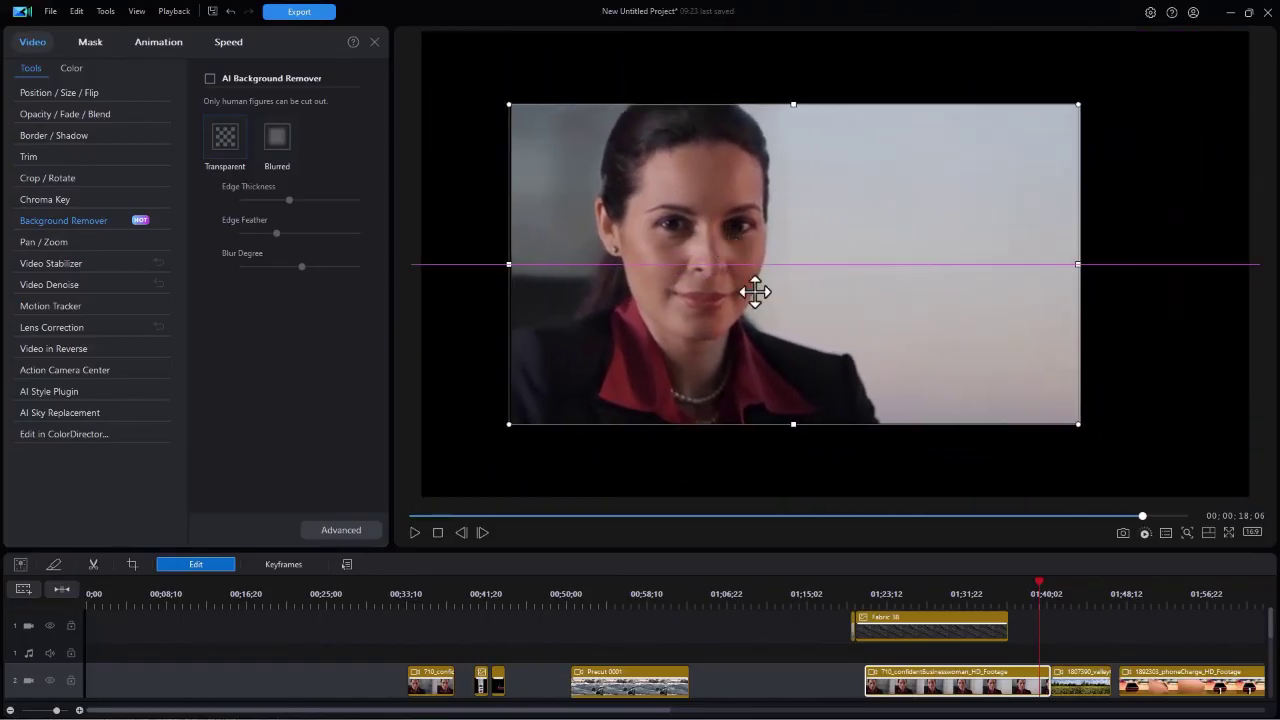
click(868, 593)
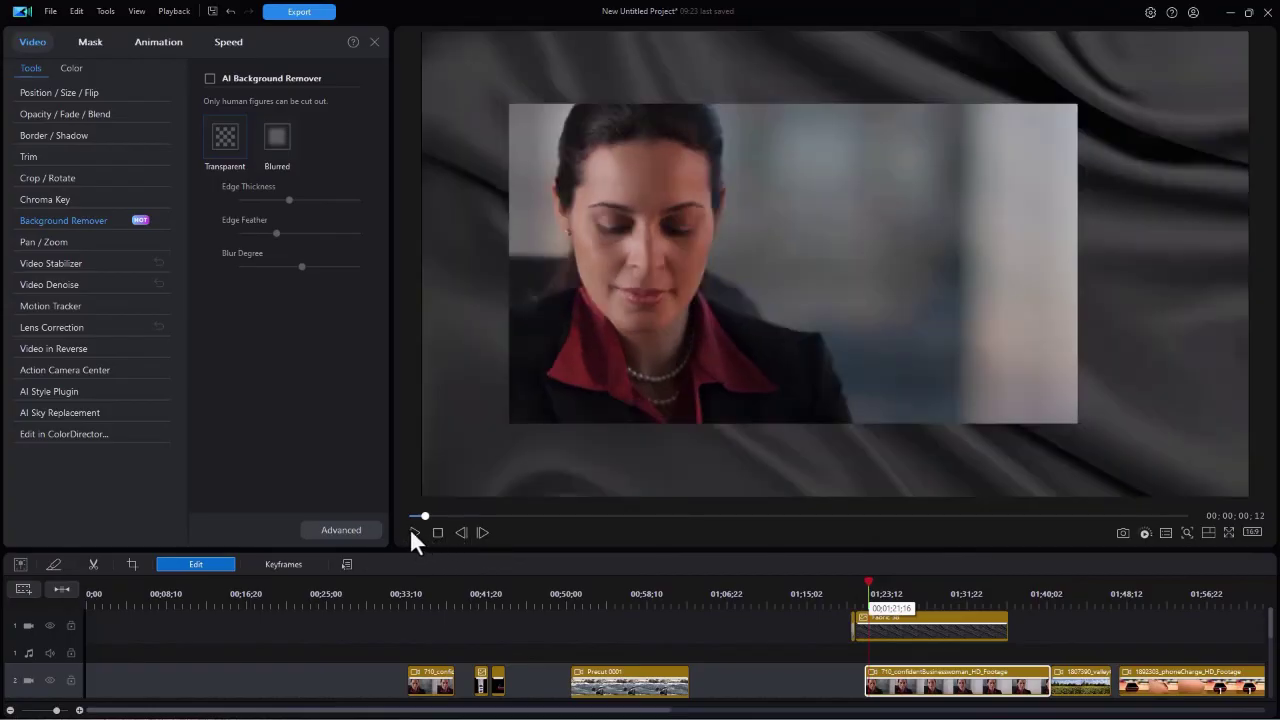
click(412, 533)
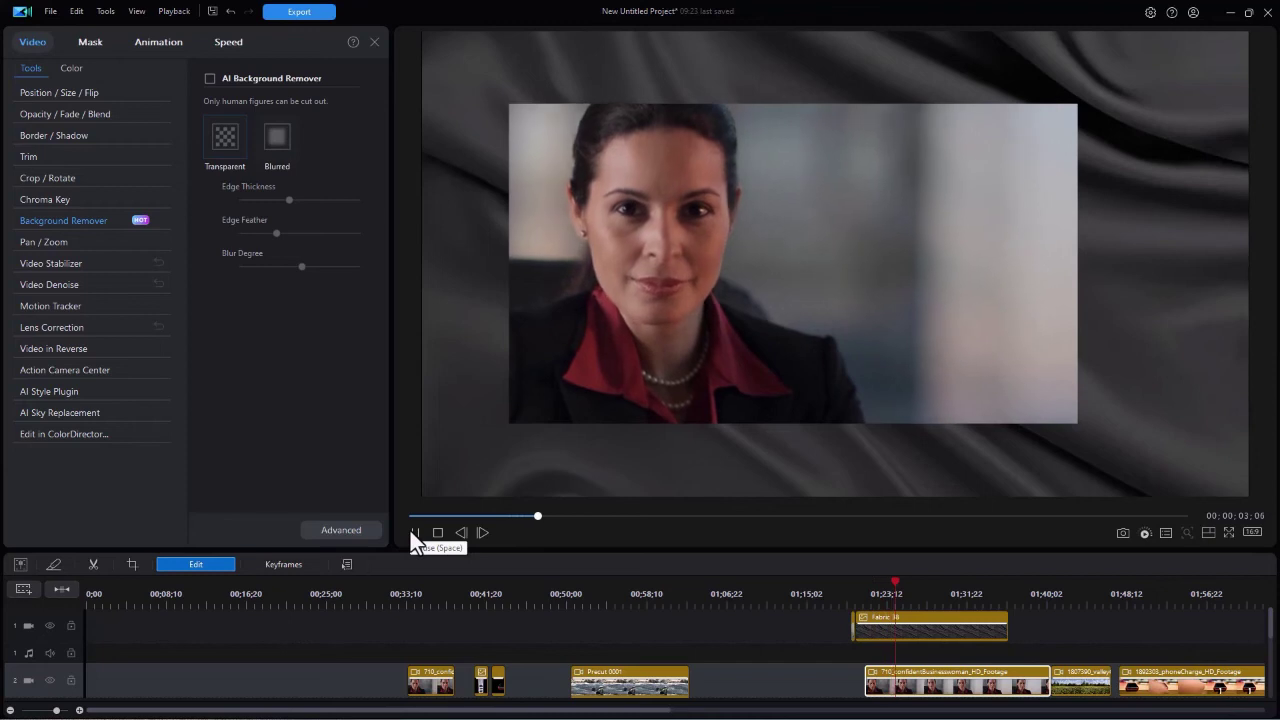
click(412, 533)
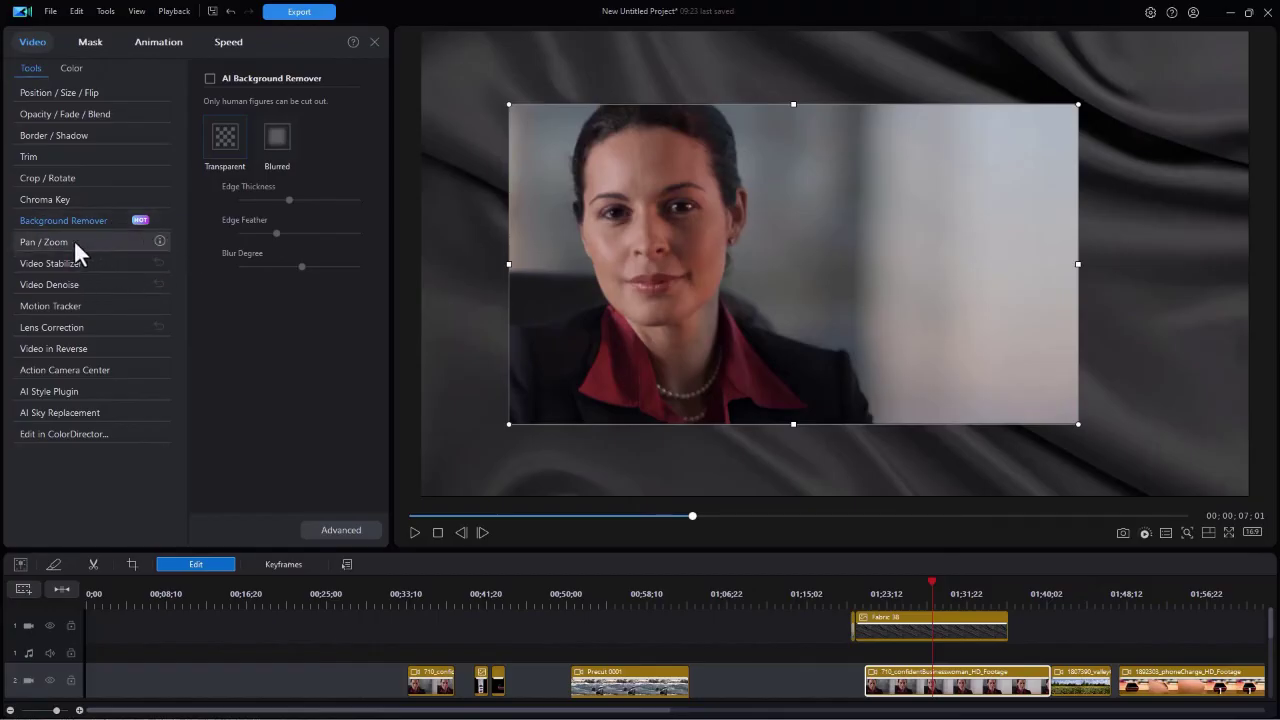
click(374, 41)
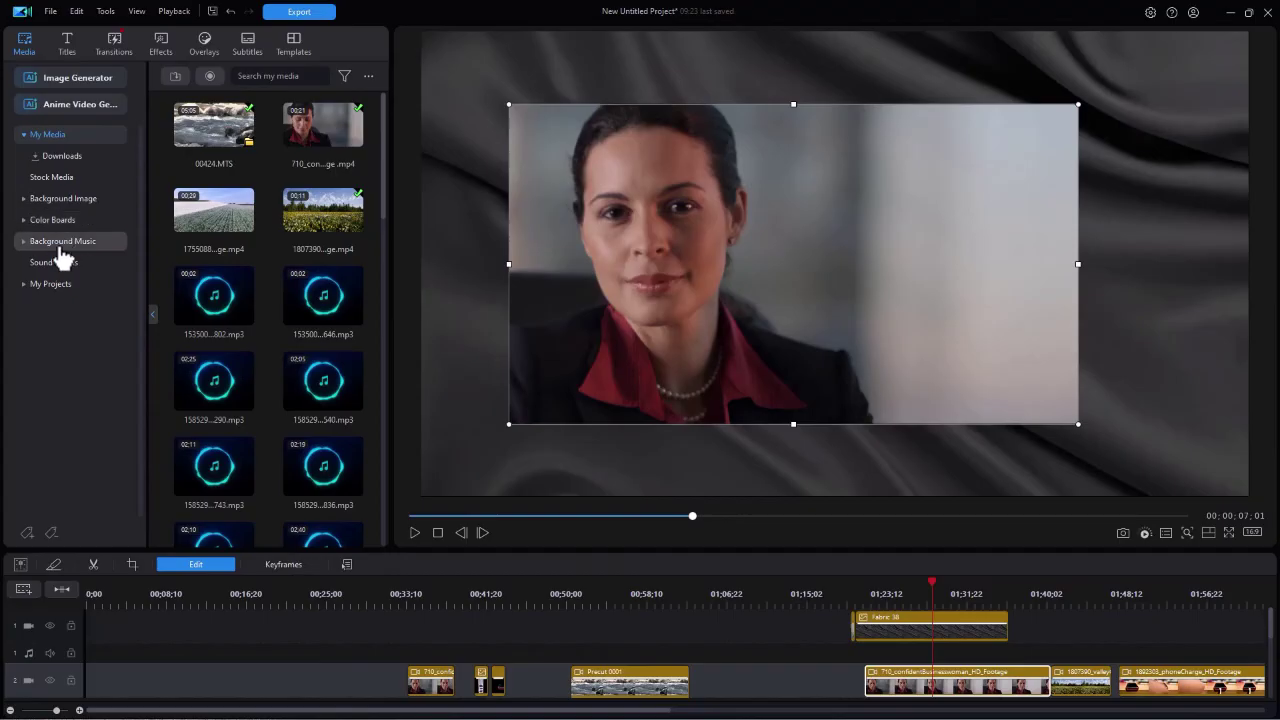
- Replace the grey fabric clip with the leaf-bordered Fabric 07 background
click(55, 199)
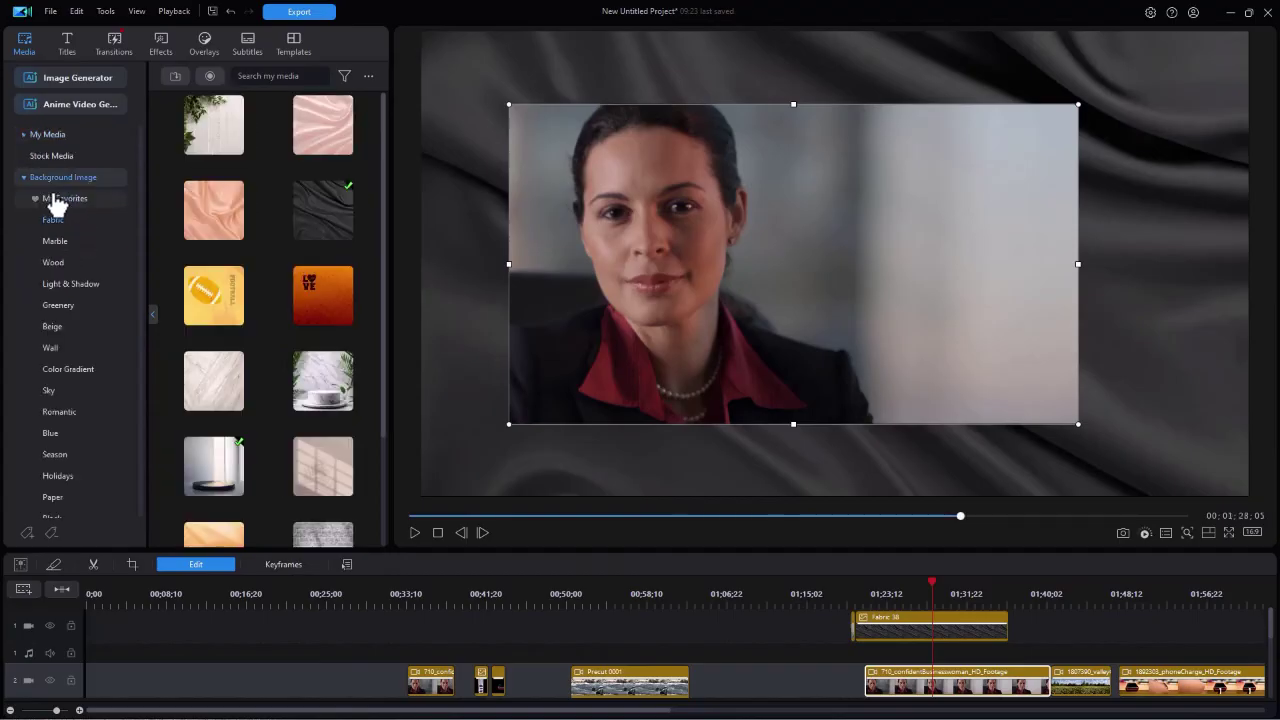
click(215, 393)
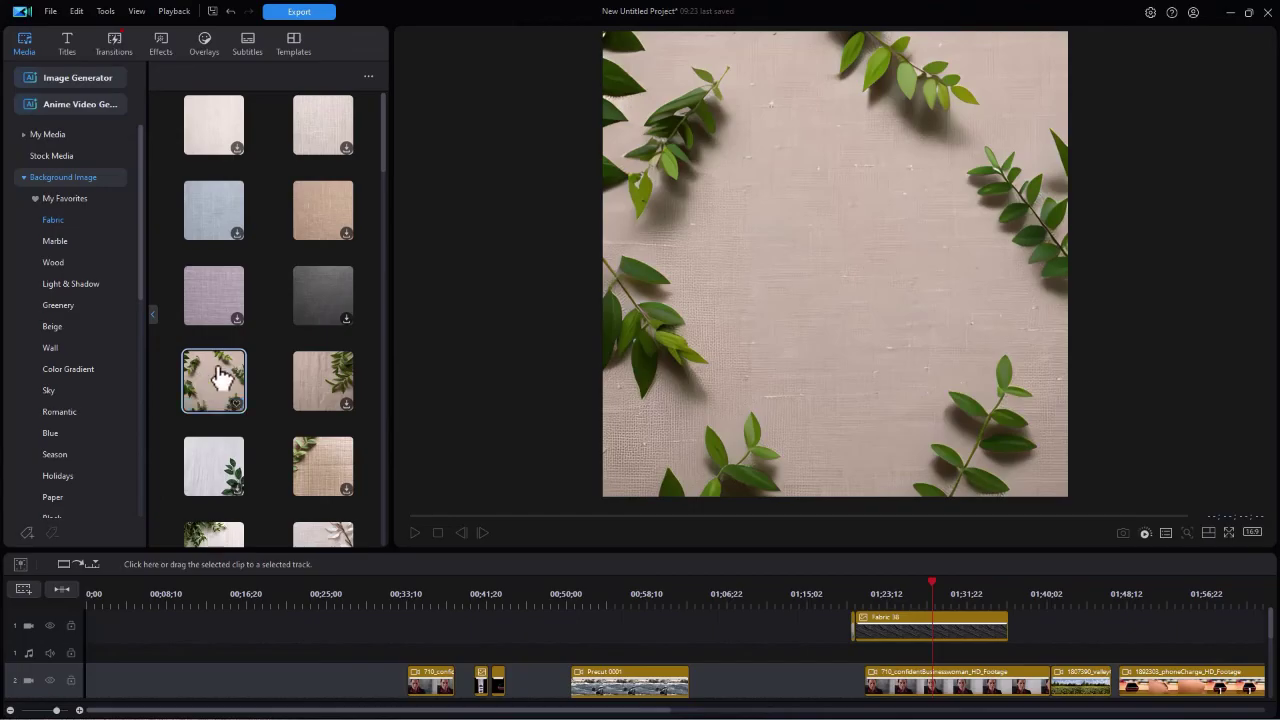
drag(222, 376, 872, 592)
mouse_move(868, 622)
mouse_down()
mouse_move(855, 617)
mouse_move(860, 630)
mouse_up()
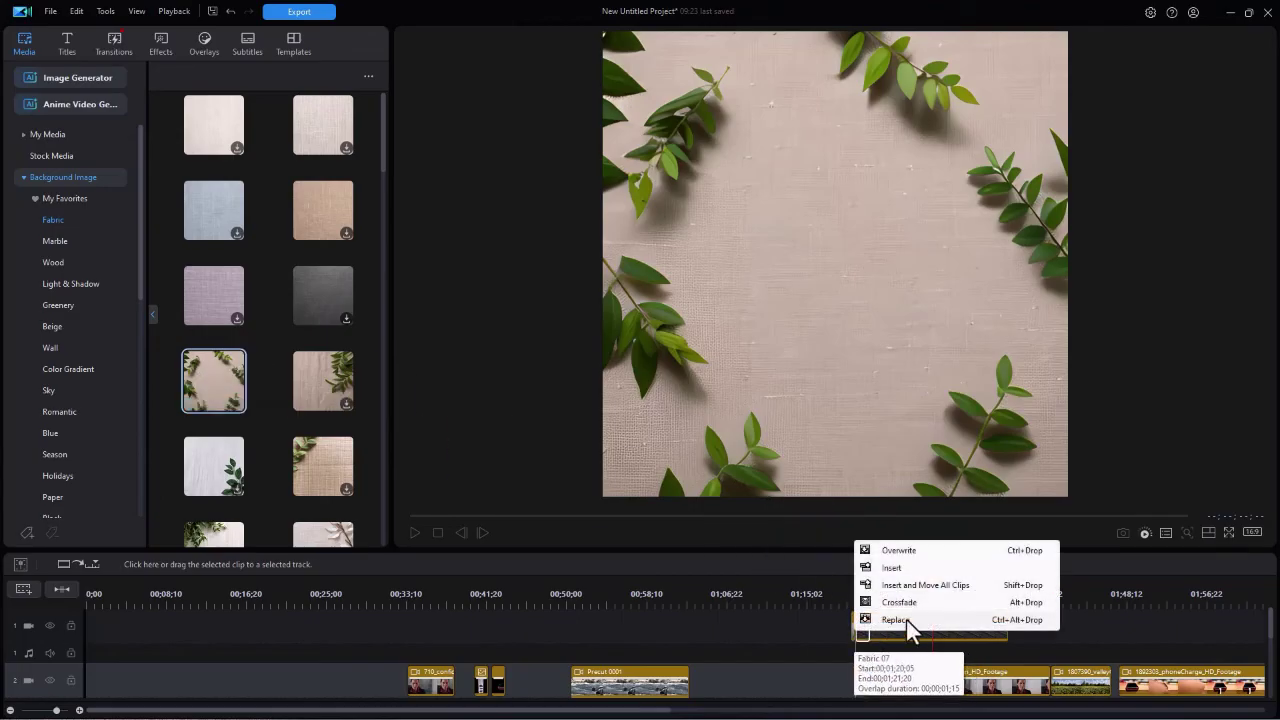
click(906, 619)
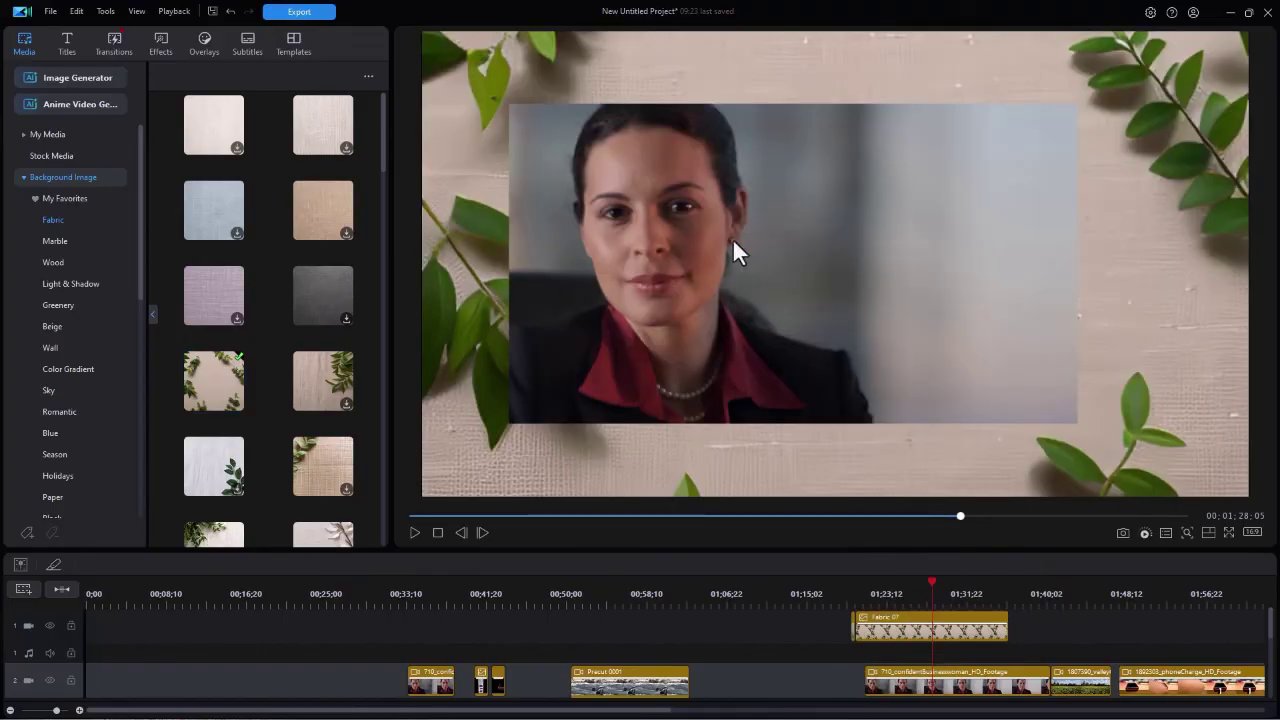
- Shrink the businesswoman overlay, move it lower right, and shift the leafy background in frame
click(948, 690)
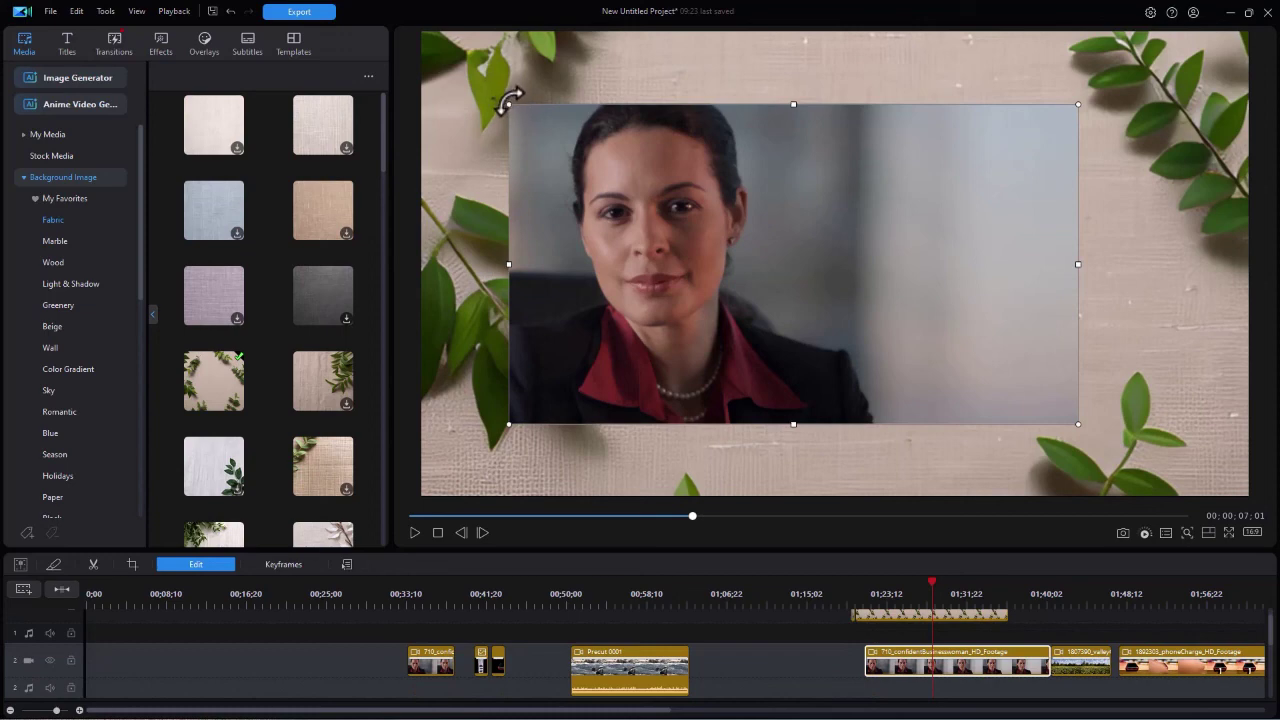
drag(510, 104, 688, 205)
drag(995, 314, 1043, 320)
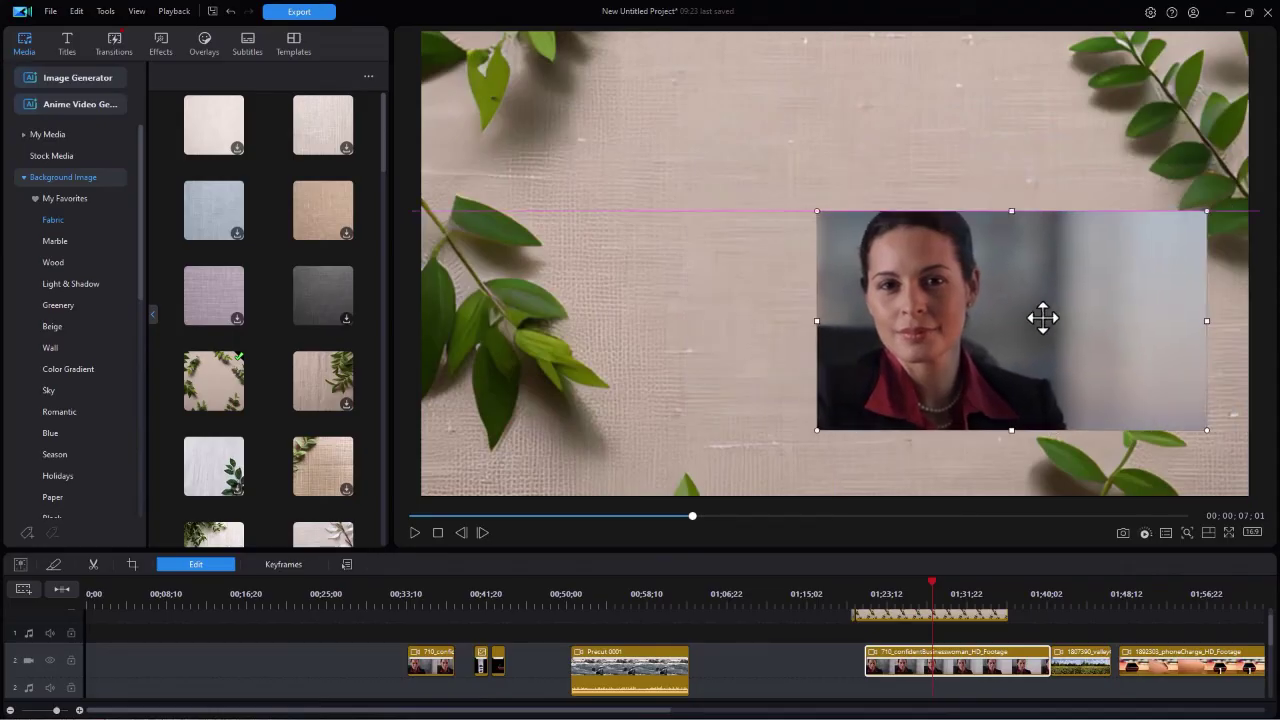
drag(906, 613, 905, 615)
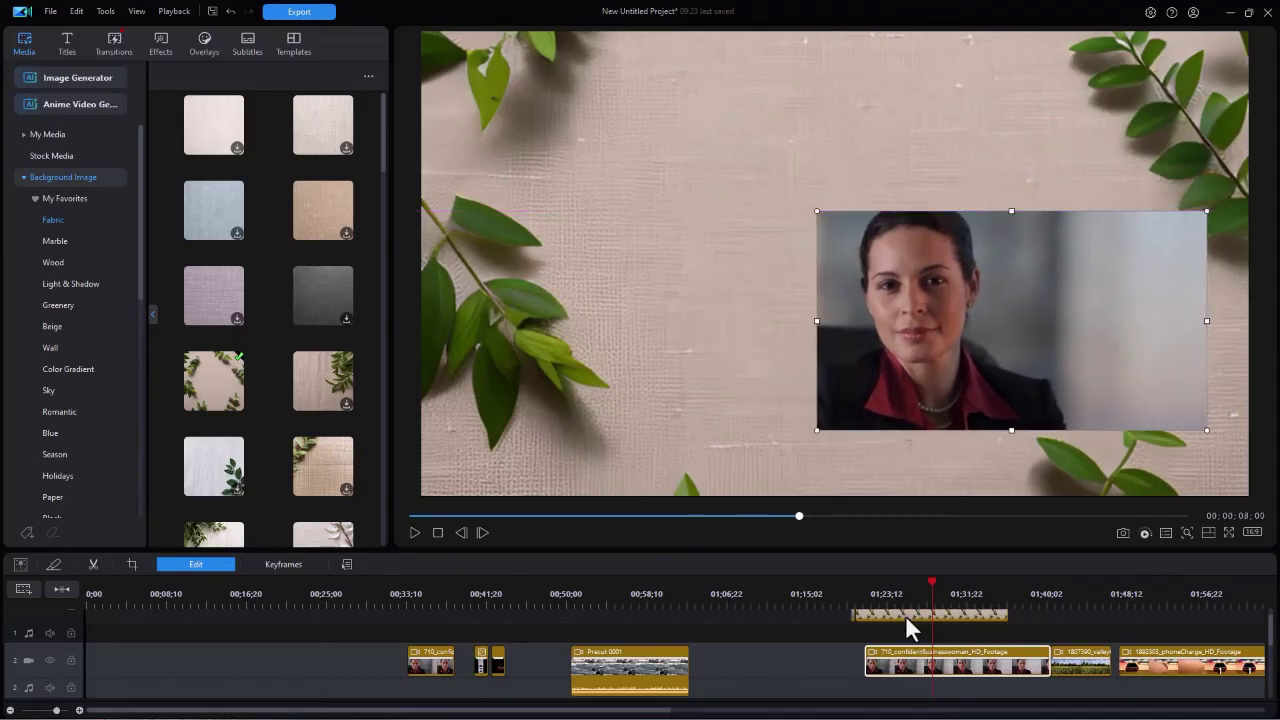
drag(565, 207, 561, 262)
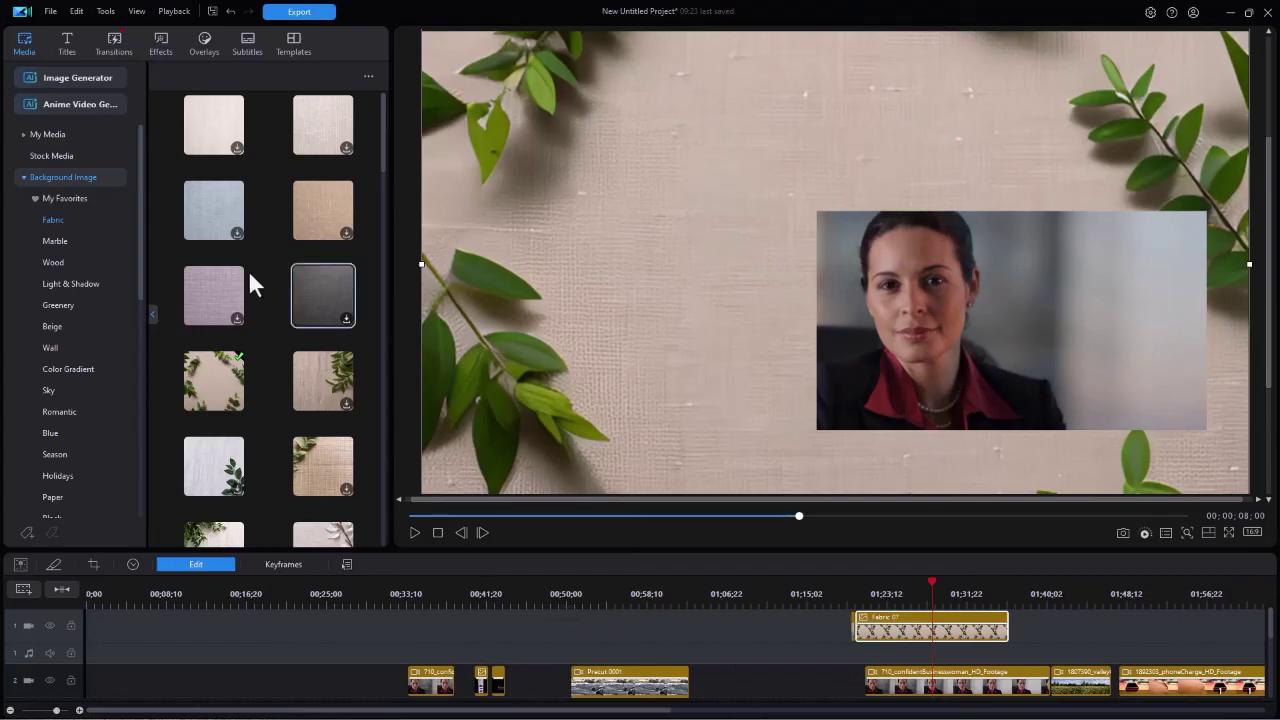
- Add the 'Discover your TUTORING REWARDS' title on track 3 and move the businesswoman video above it
click(68, 46)
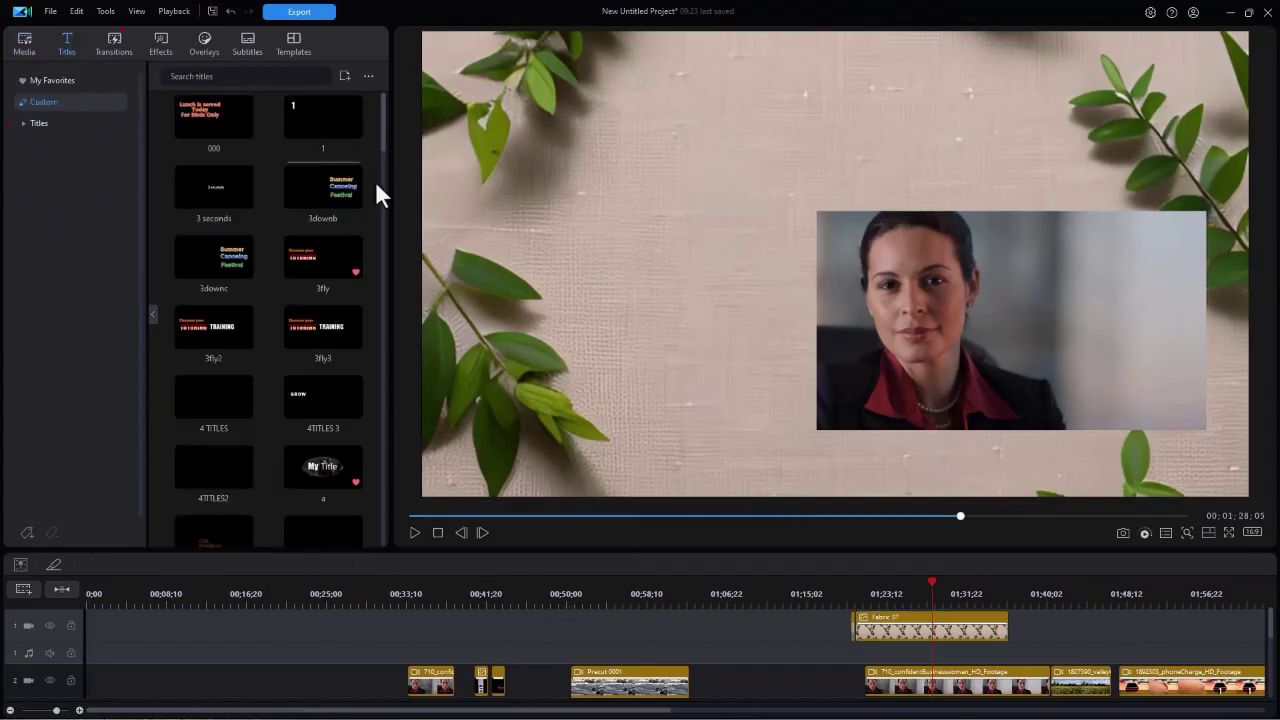
drag(313, 262, 903, 705)
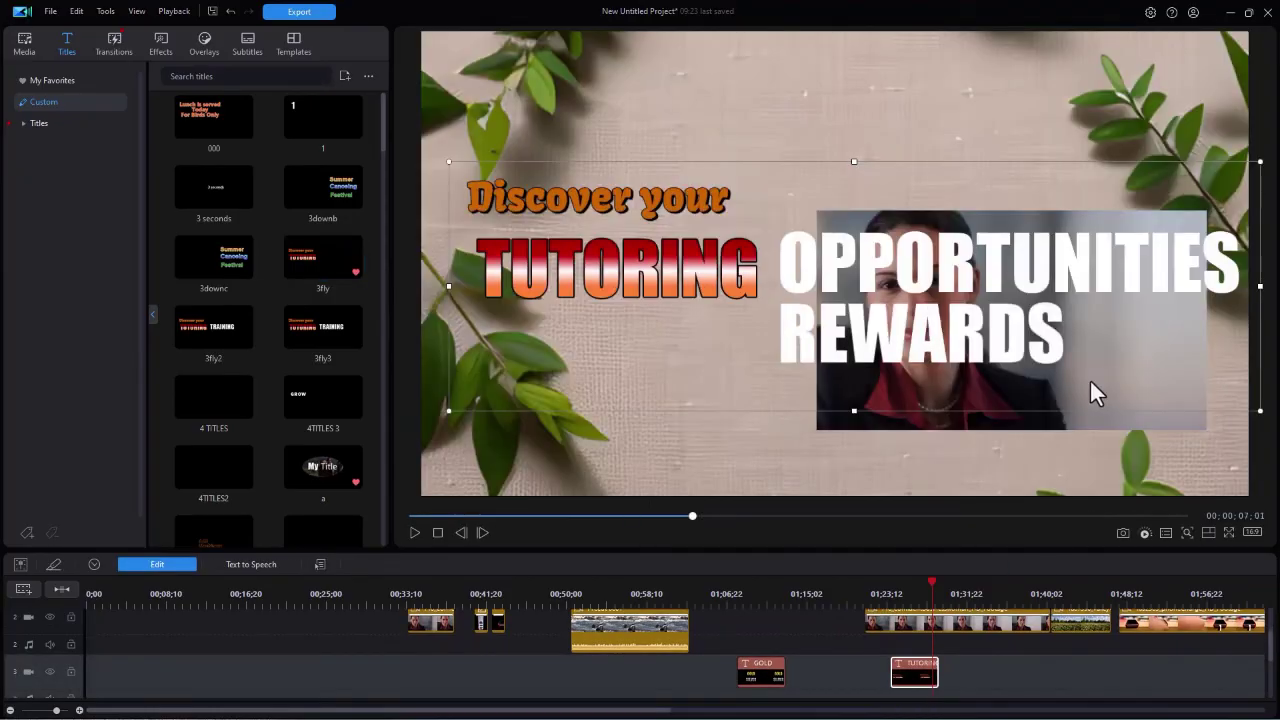
click(906, 630)
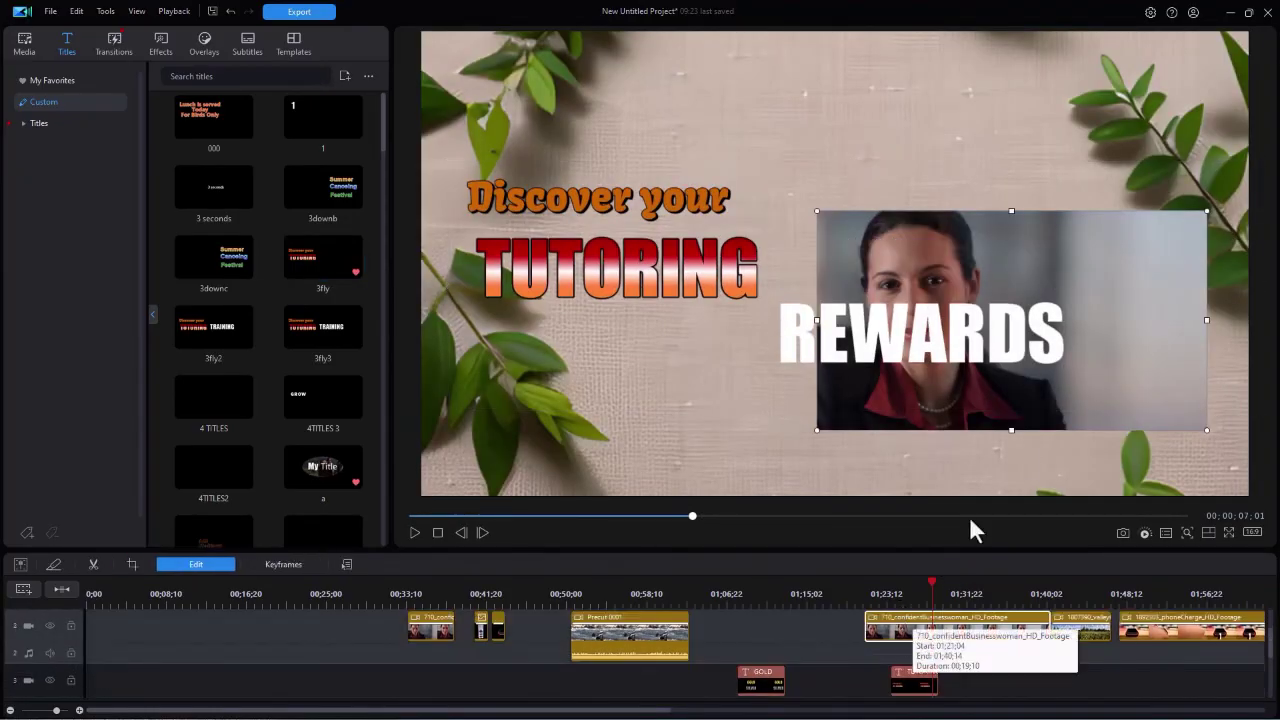
drag(903, 238, 868, 76)
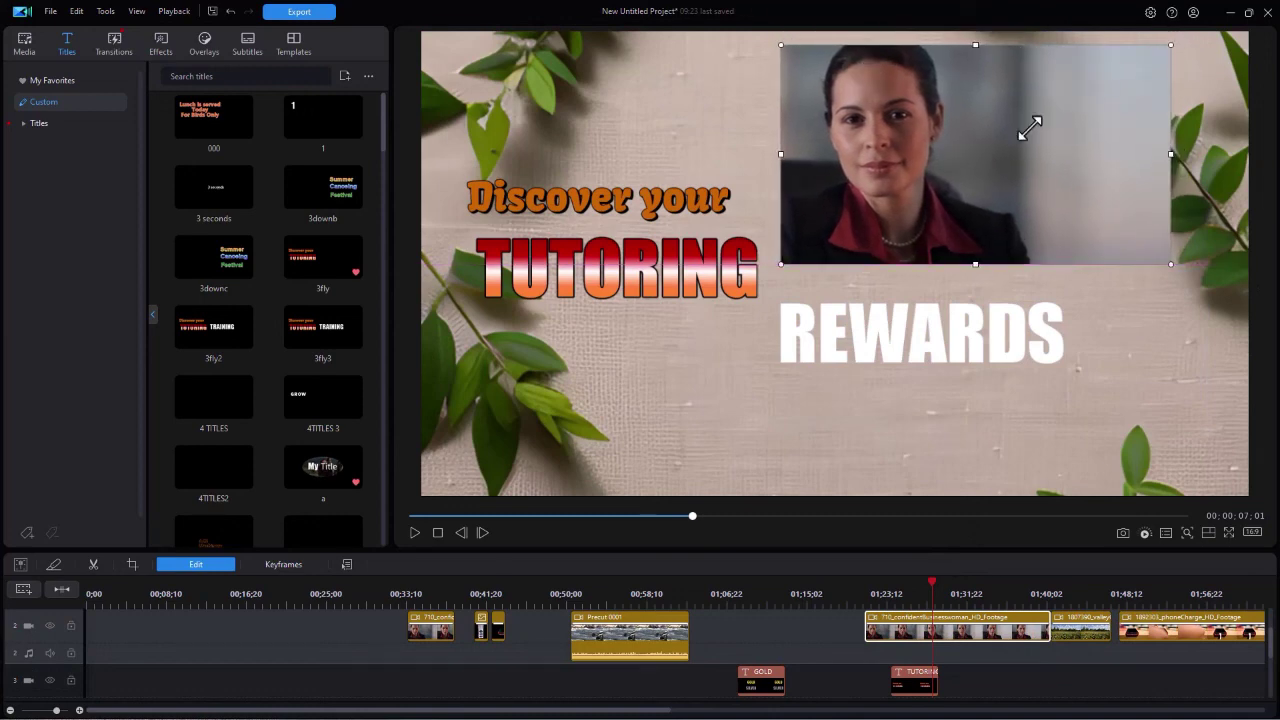
click(445, 516)
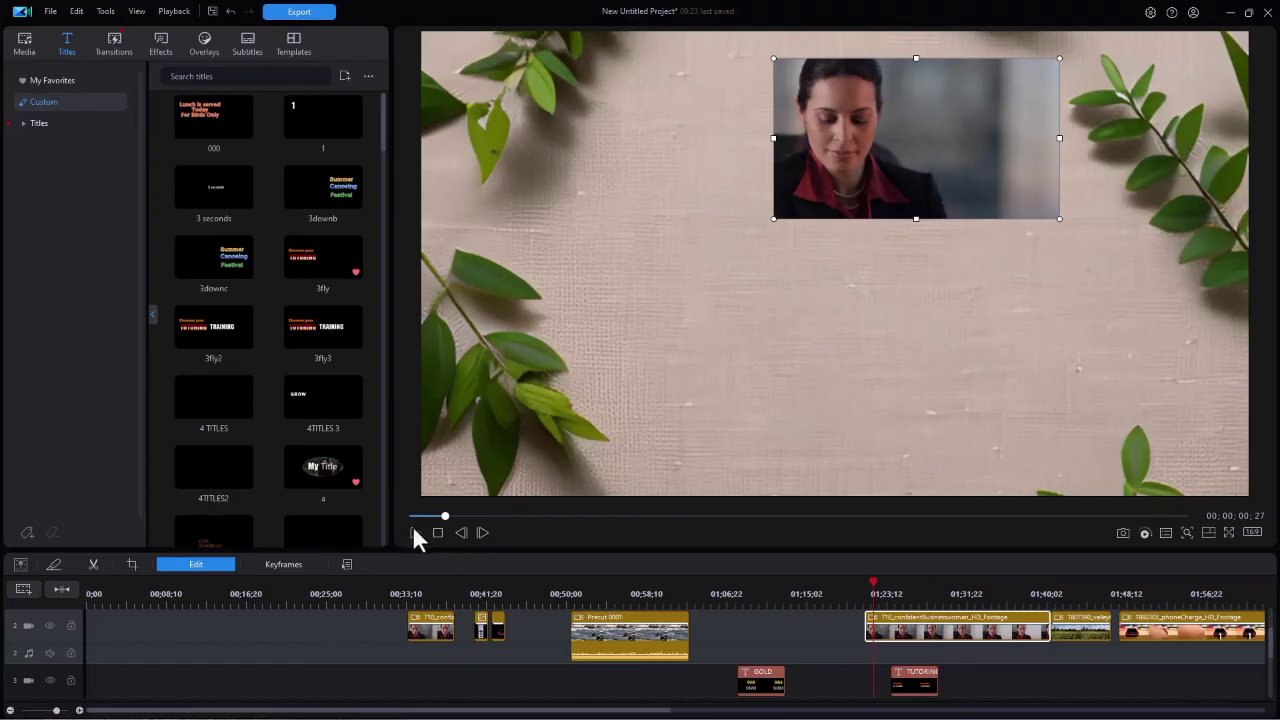
click(412, 530)
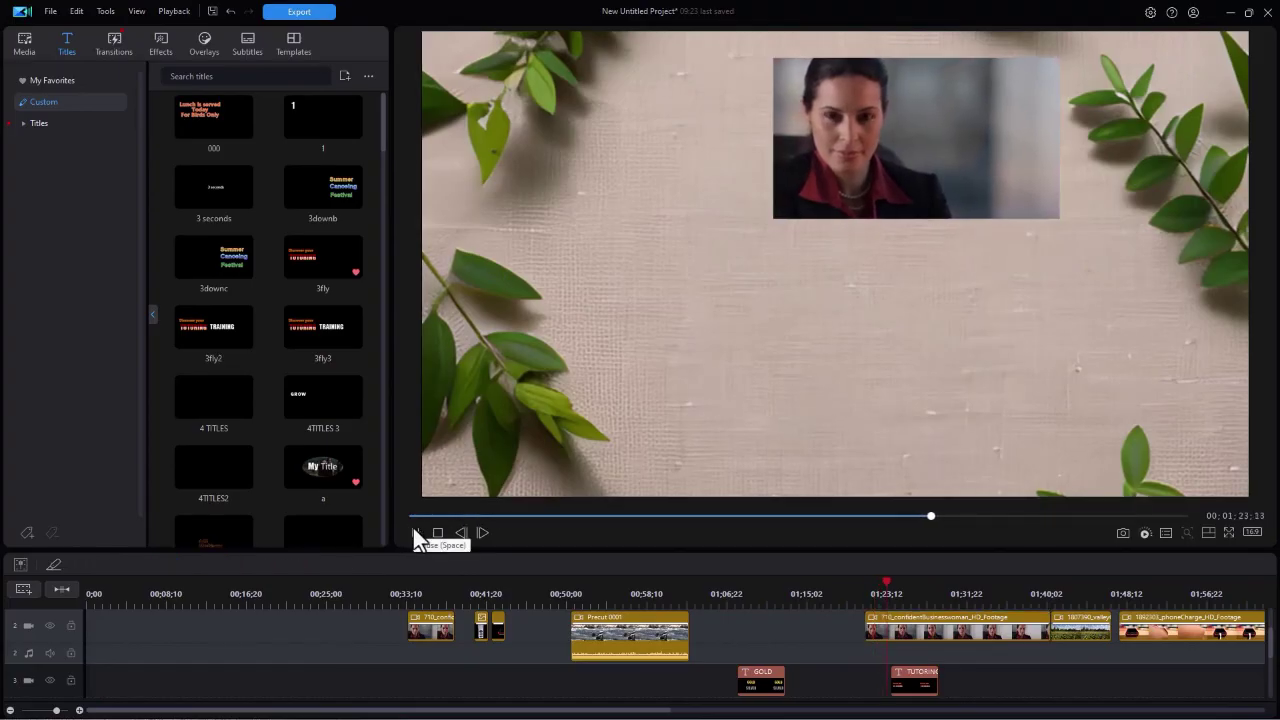